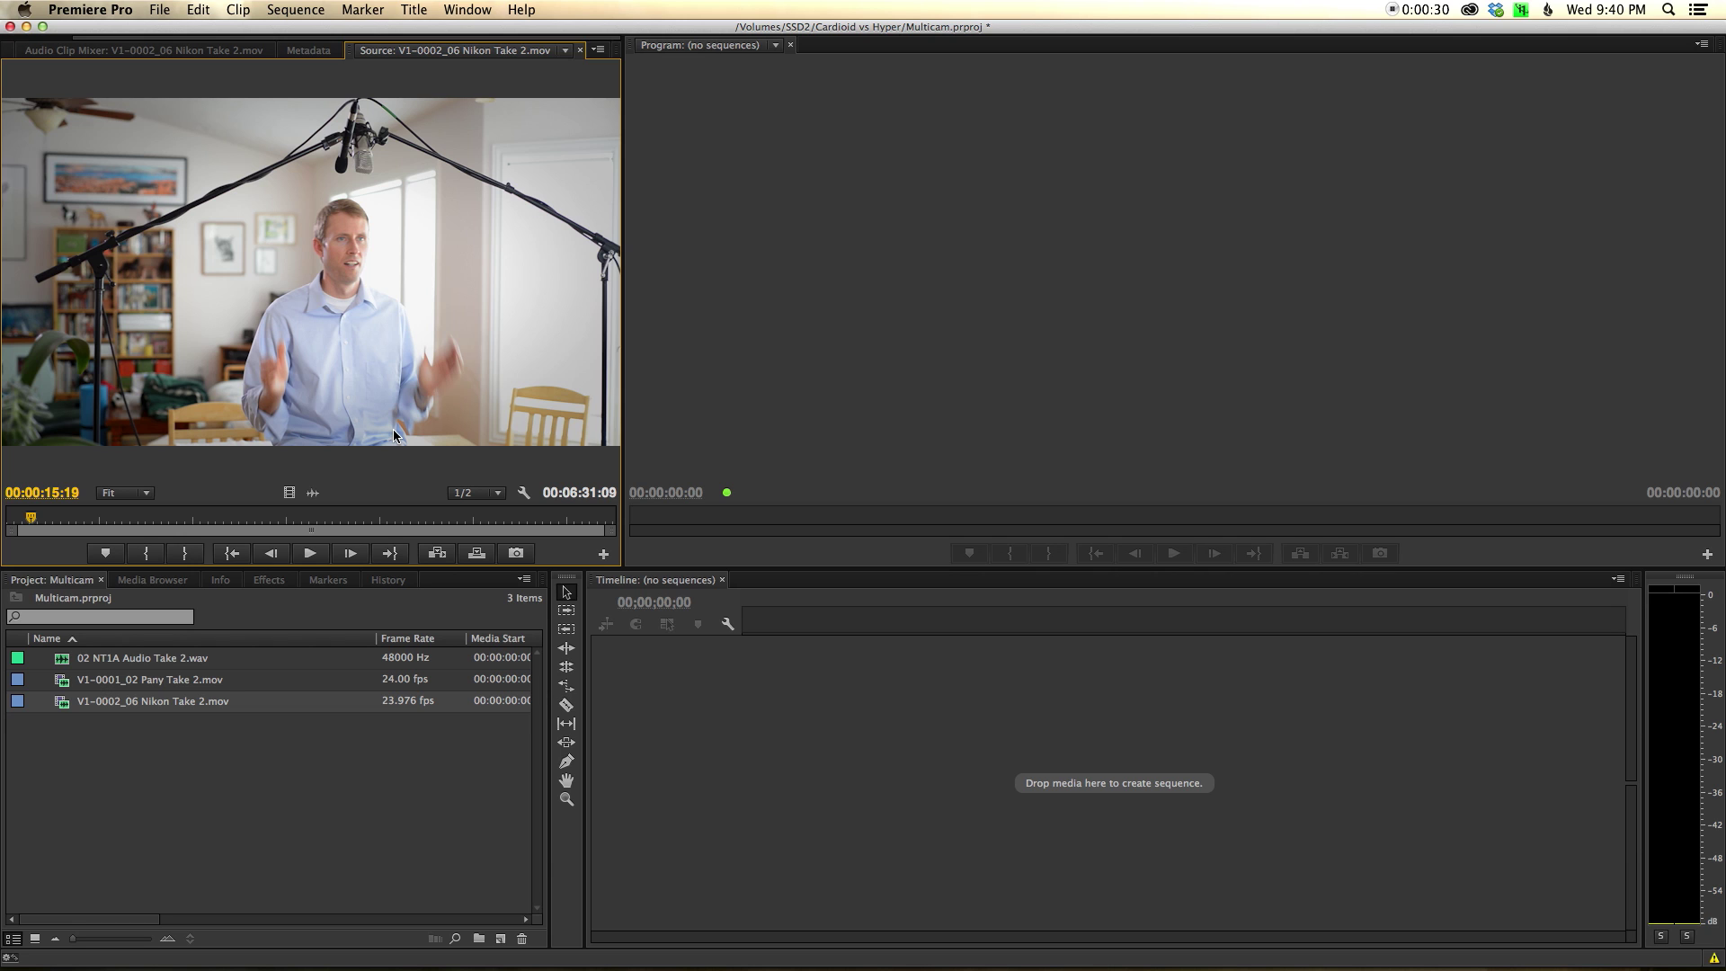
# Preview the Pany Take 2, Nikon Take 2 and NT1A audio clips, then park Pany Take 2 near 00:00:12:17.
pyautogui.click(207, 741)
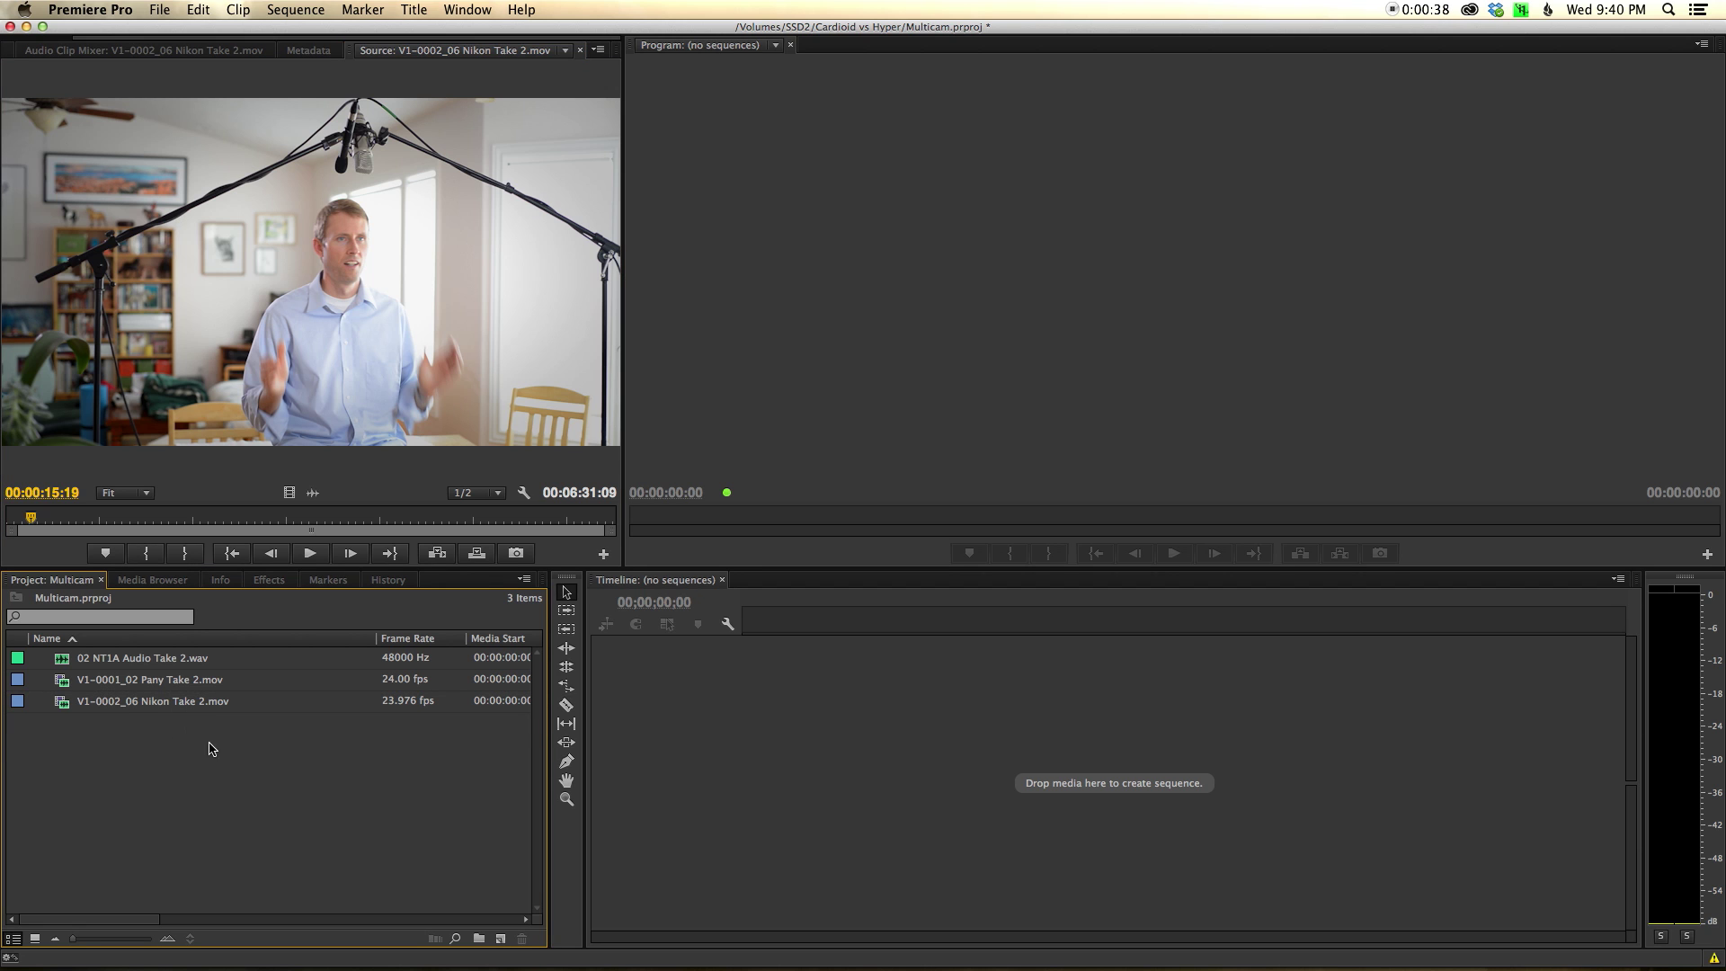
pyautogui.doubleClick(123, 682)
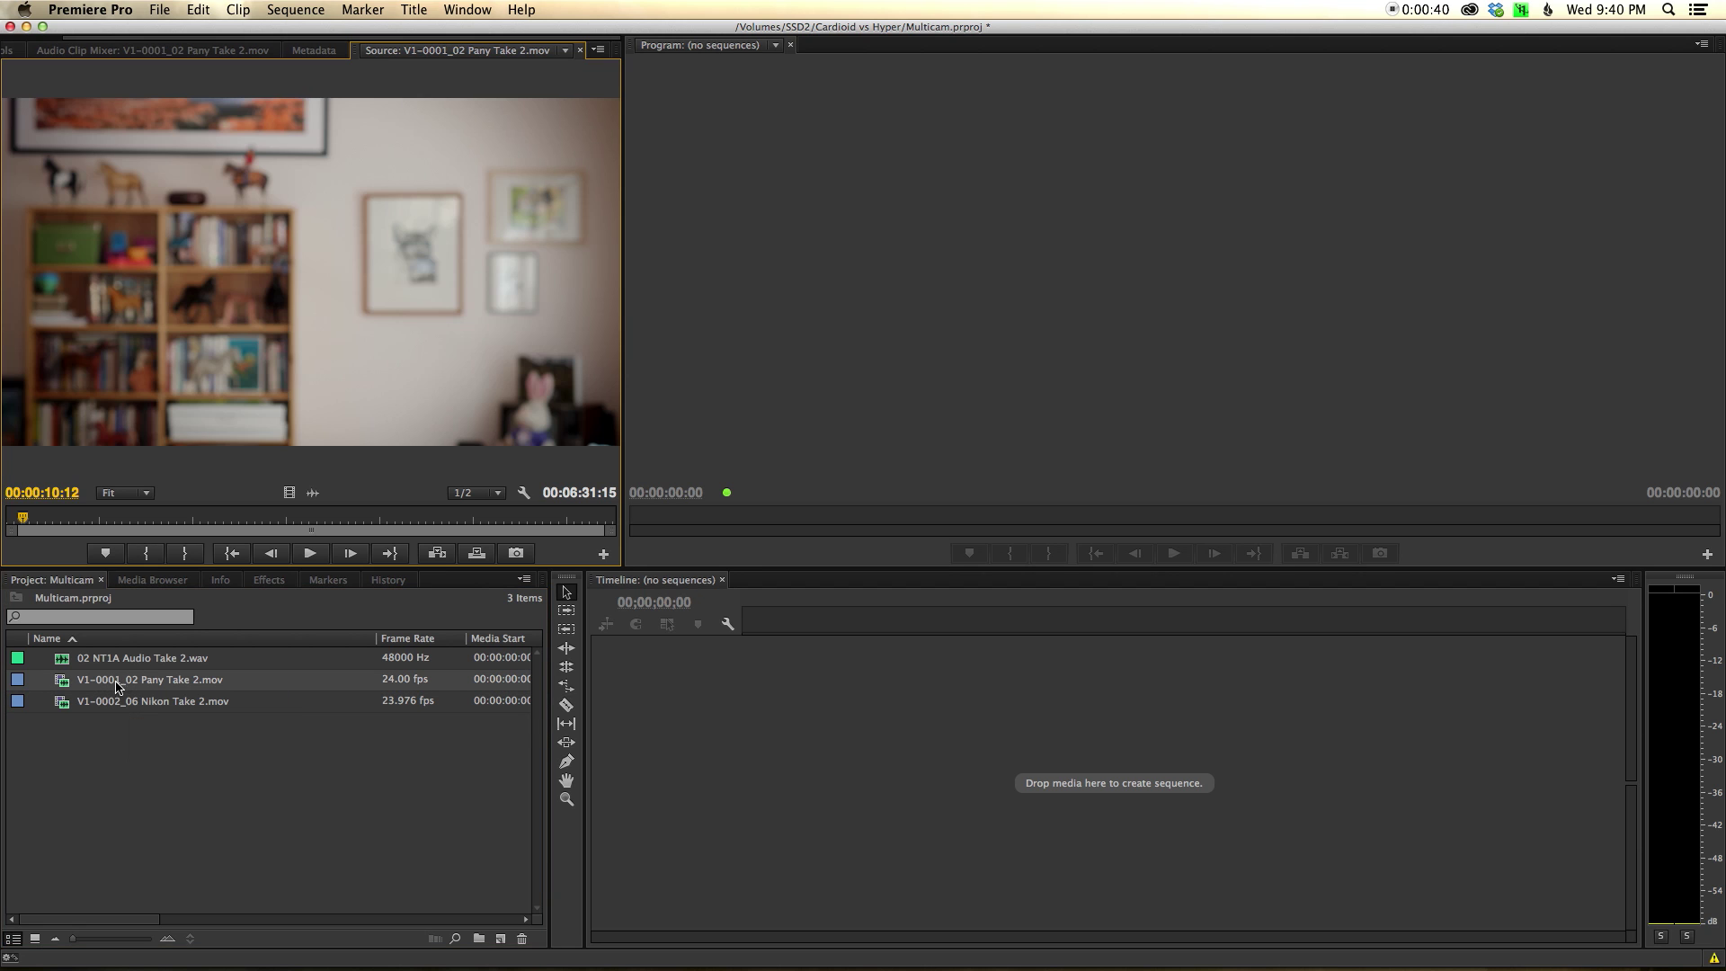
pyautogui.doubleClick(68, 705)
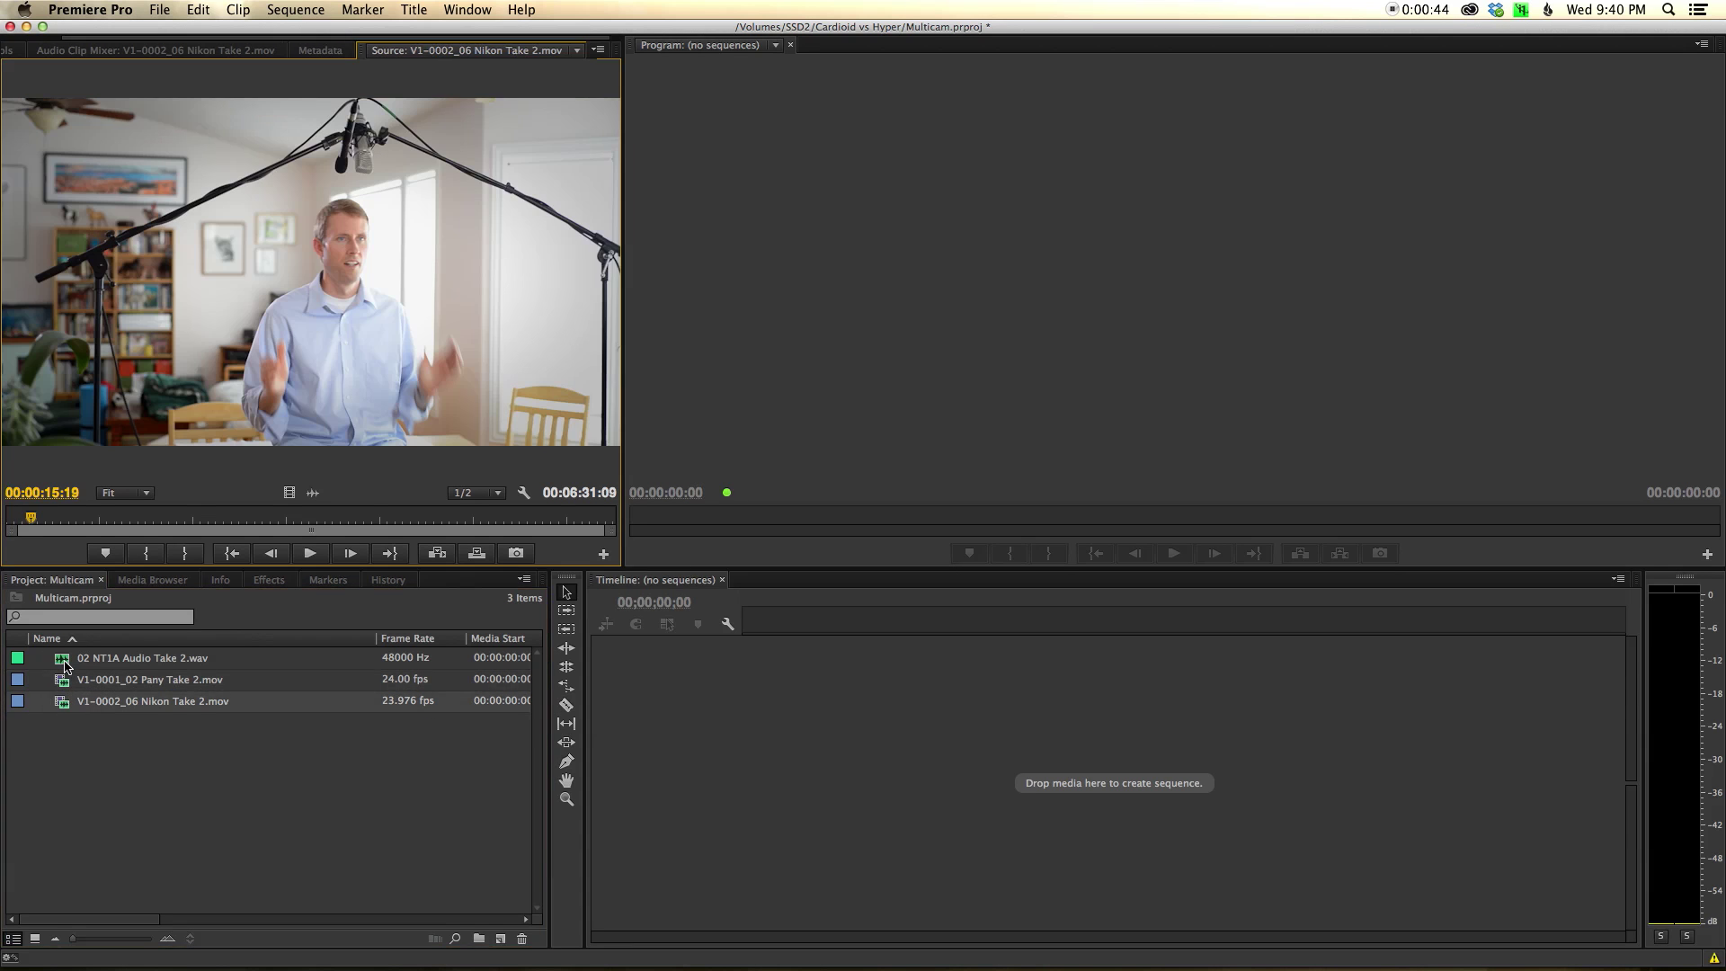
pyautogui.doubleClick(69, 665)
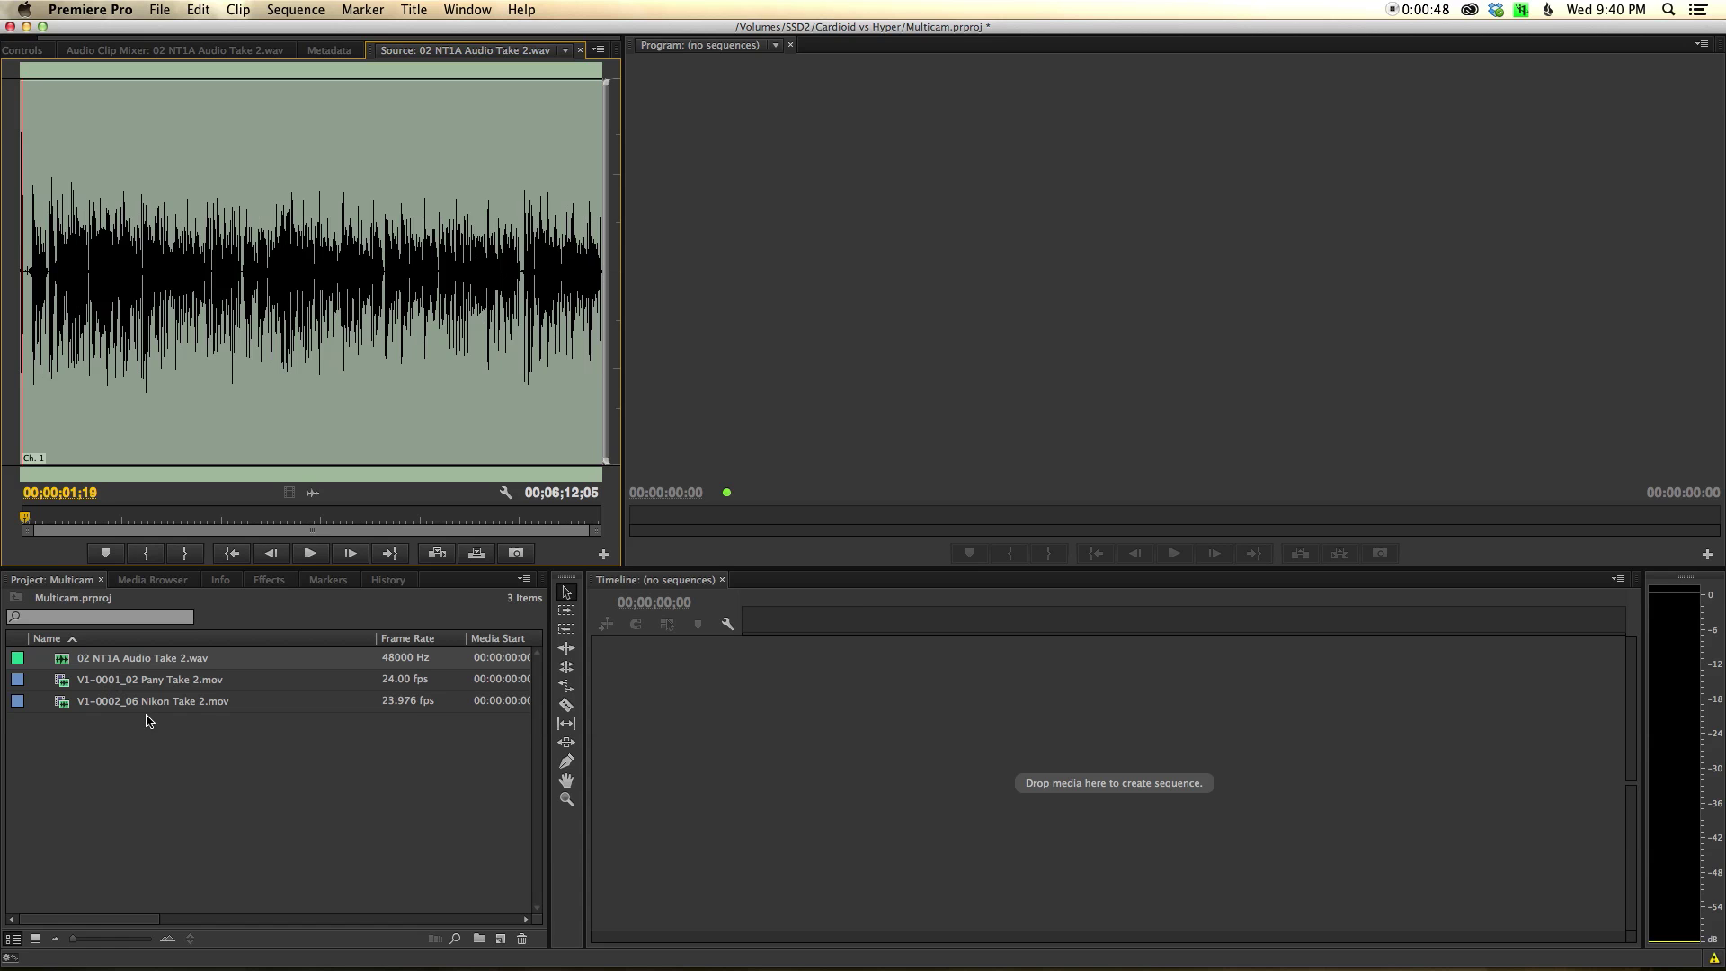
pyautogui.doubleClick(77, 685)
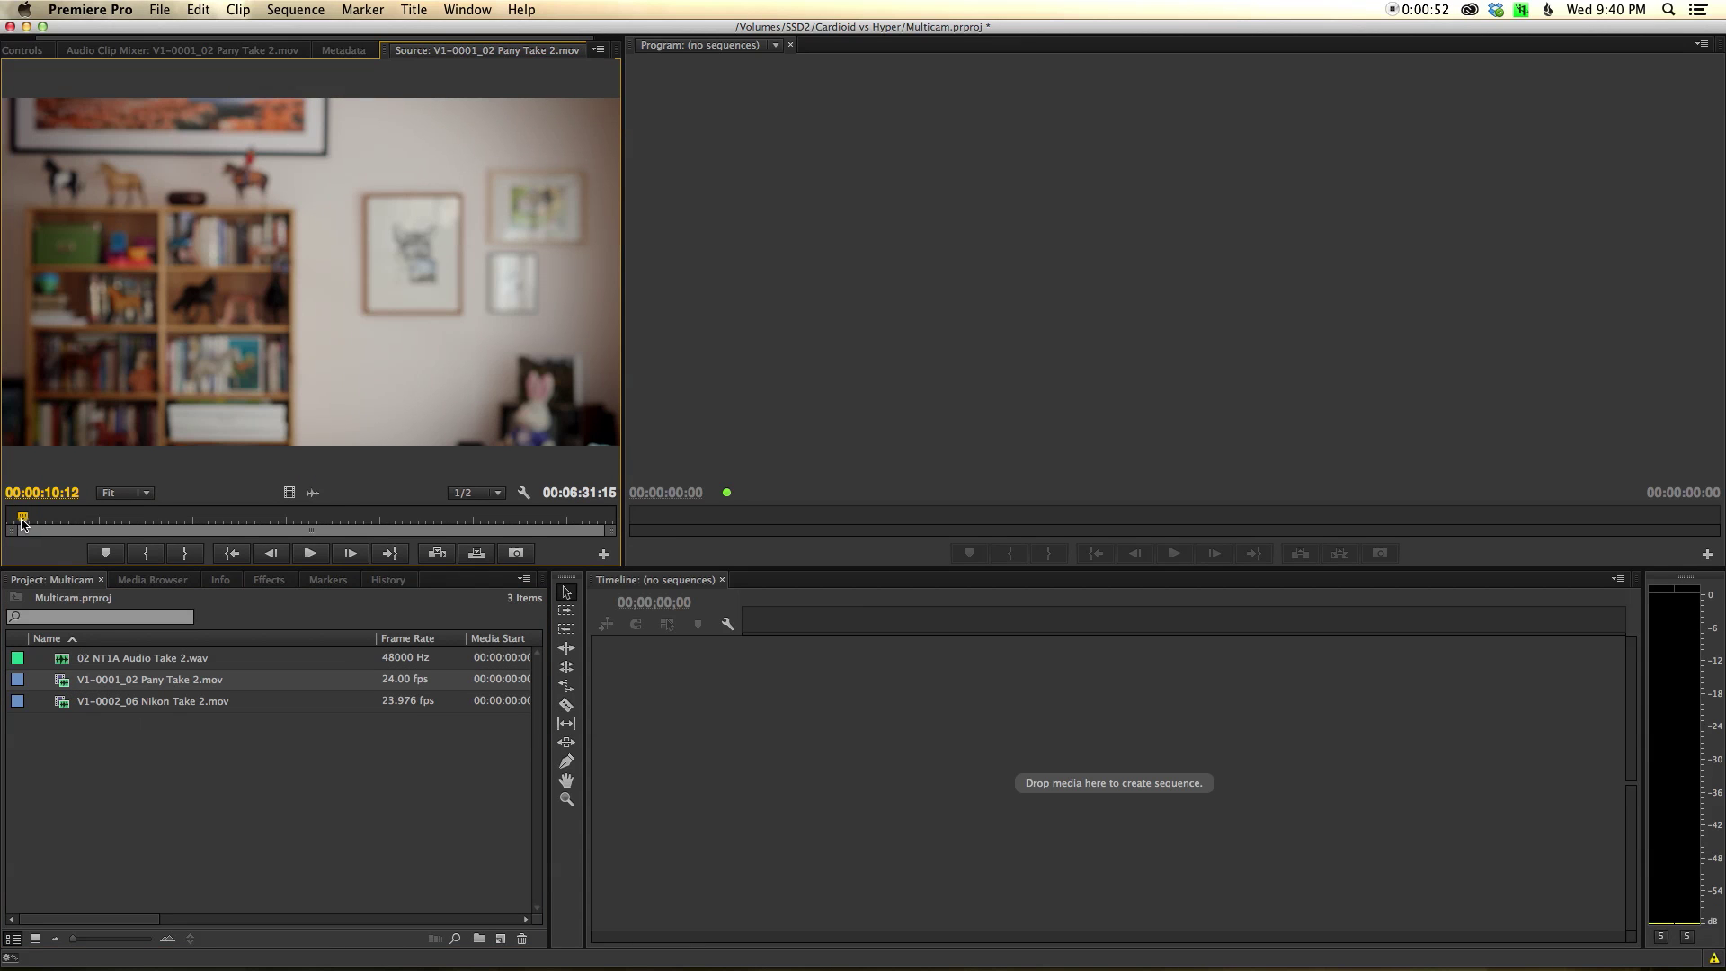
pyautogui.moveTo(22, 521); pyautogui.dragTo(27, 522)
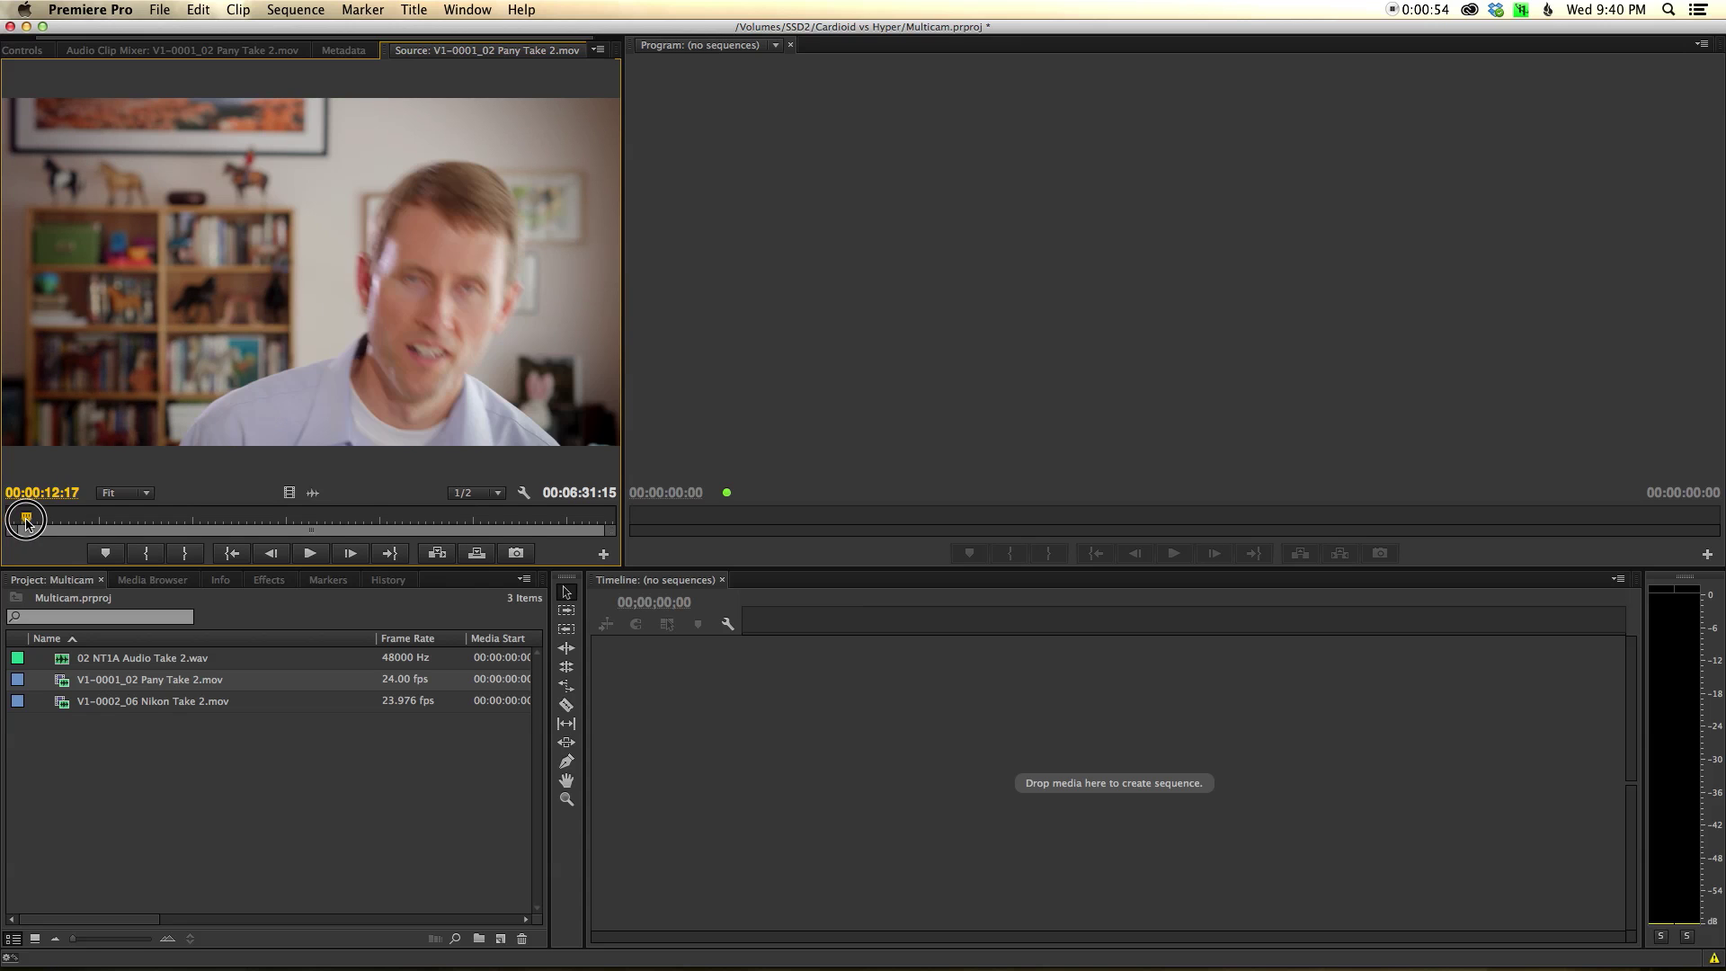
# Step through the Pany Take 2 clip frame by frame to locate the hand clap.
pyautogui.press('Right')
pyautogui.press('Right')
pyautogui.press('Right')
pyautogui.press('Right')
pyautogui.press('Right')
pyautogui.press('Right')
pyautogui.press('Right')
pyautogui.press('Right')
pyautogui.press('Right')
pyautogui.press('Right')
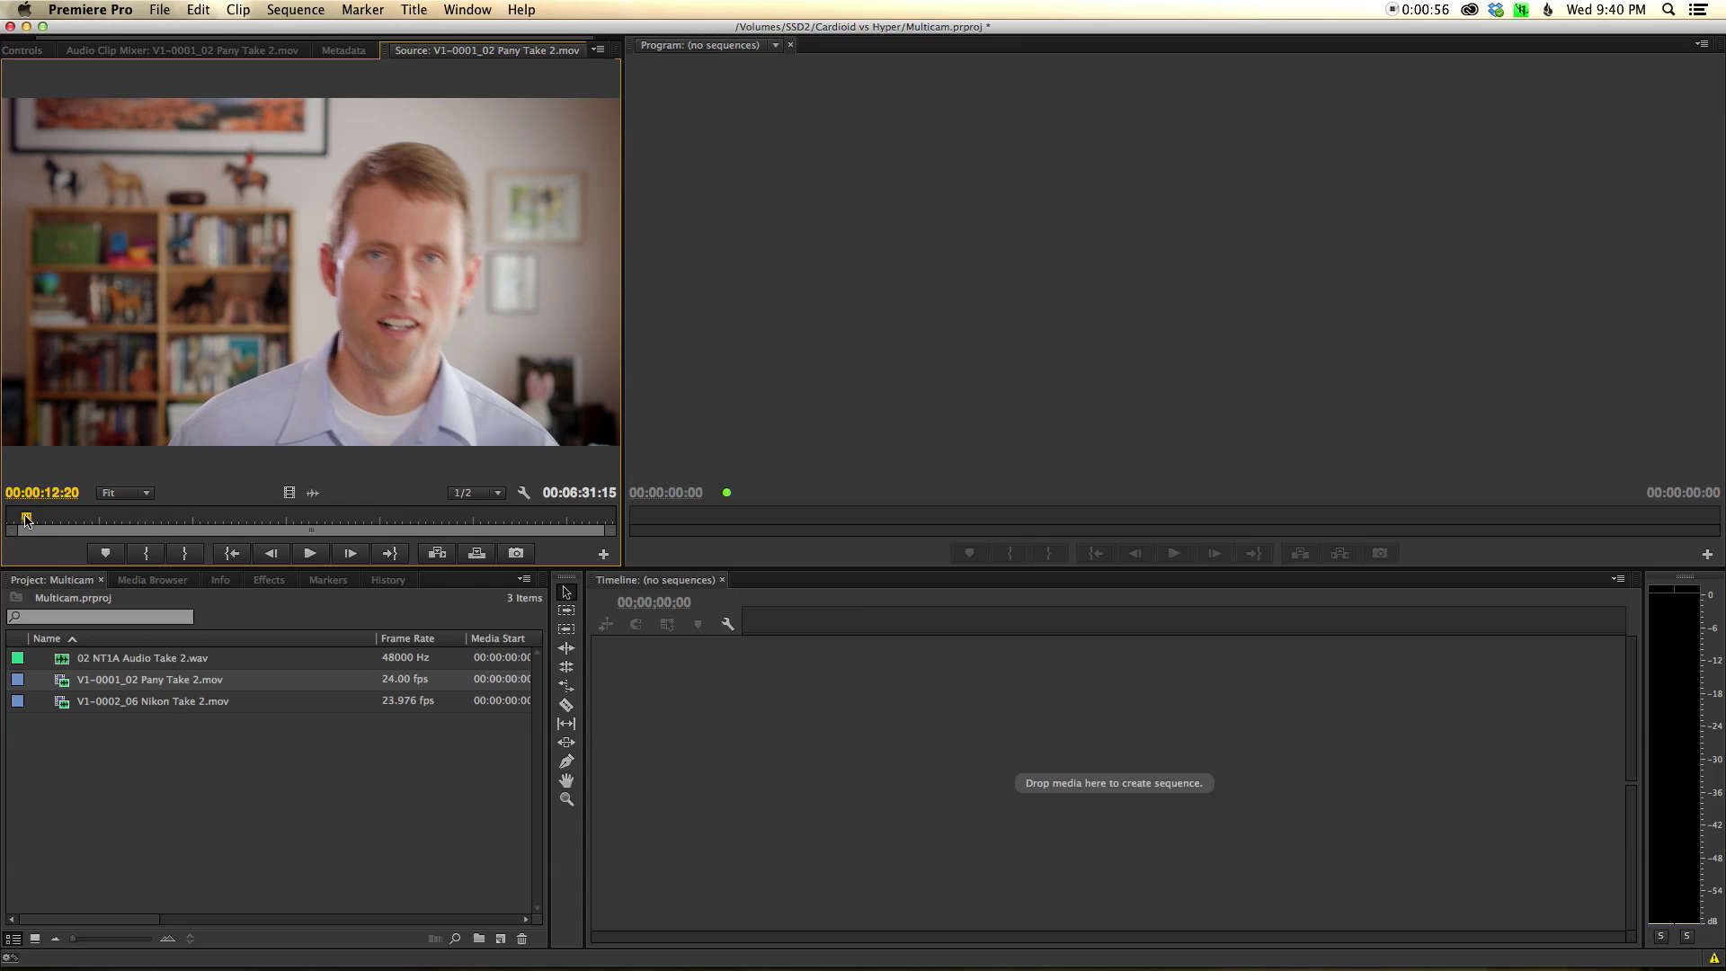
pyautogui.press('Right')
pyautogui.press('Right')
pyautogui.press('Right')
pyautogui.press('Right')
pyautogui.press('Right')
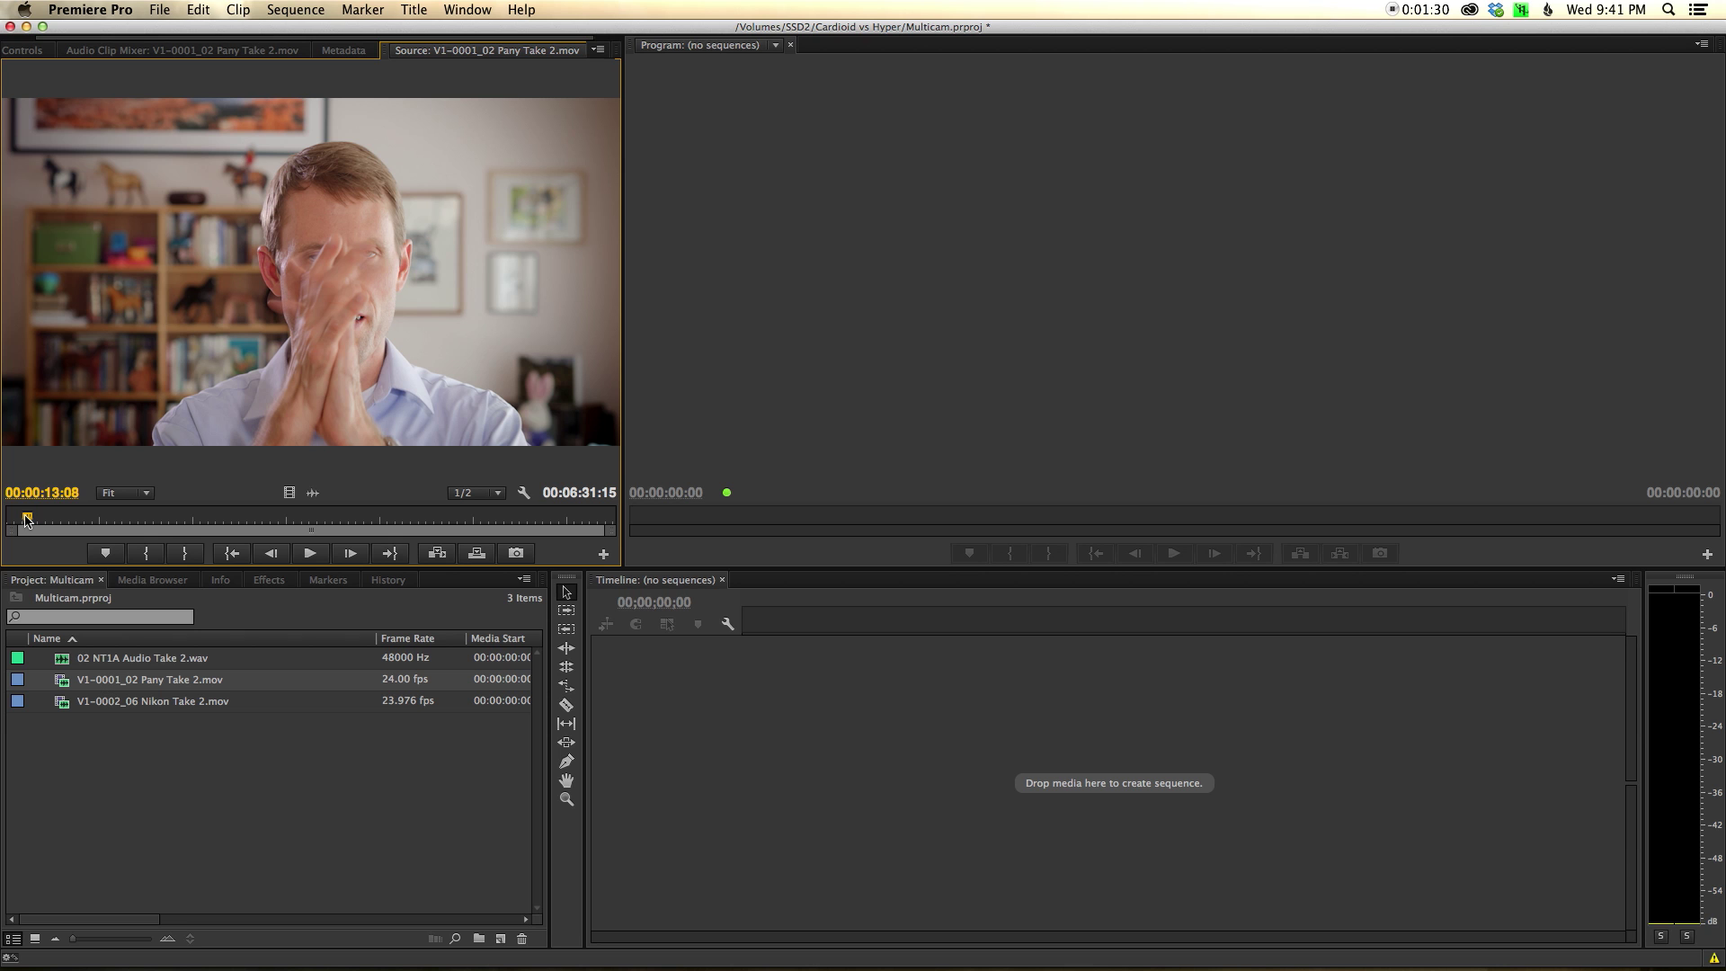
pyautogui.doubleClick(61, 661)
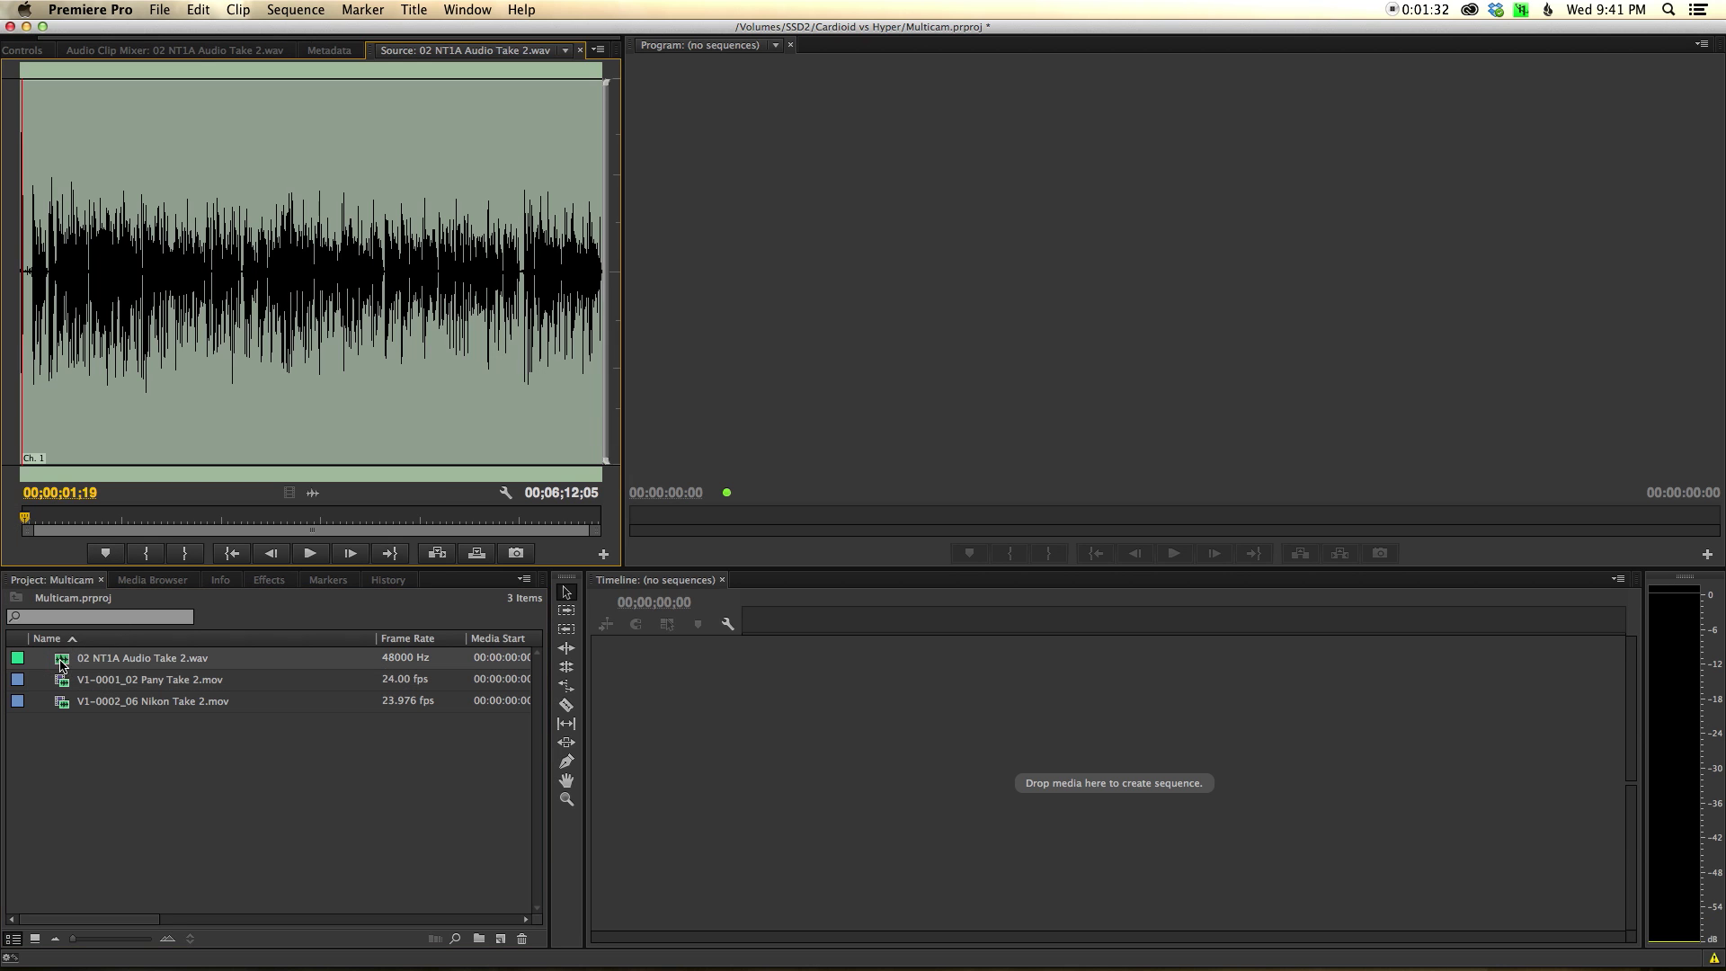
pyautogui.doubleClick(65, 681)
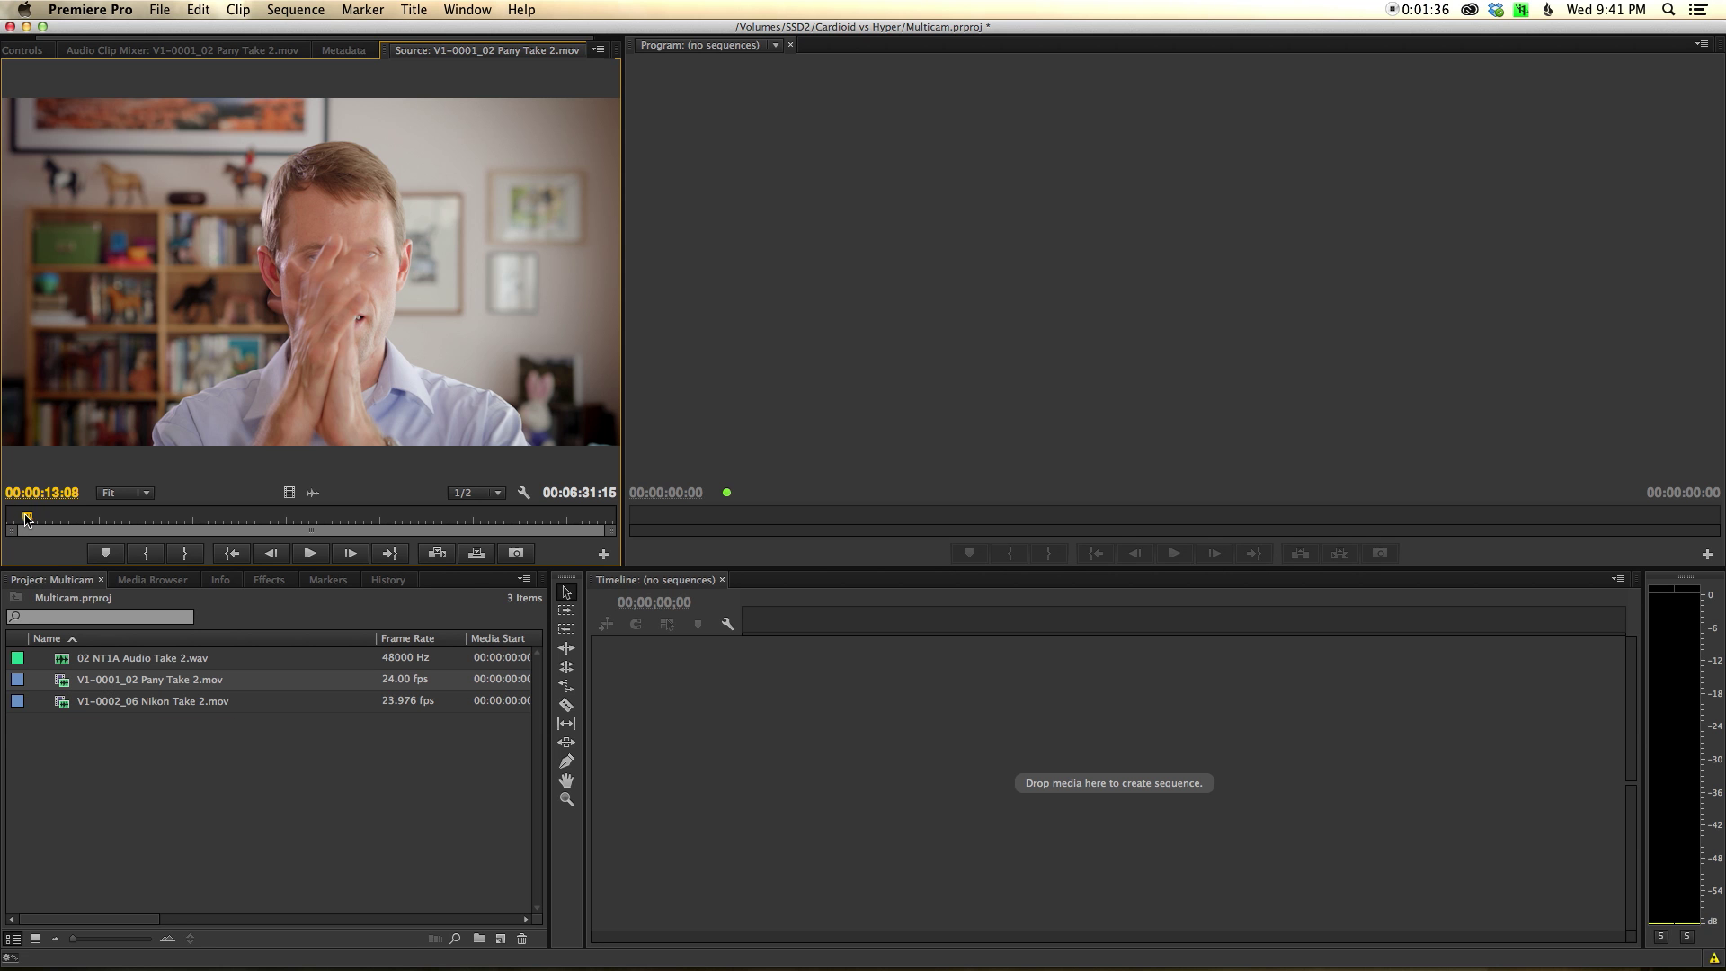
pyautogui.moveTo(27, 518)
pyautogui.mouseDown()
pyautogui.moveTo(277, 528)
pyautogui.moveTo(26, 526)
pyautogui.mouseUp()
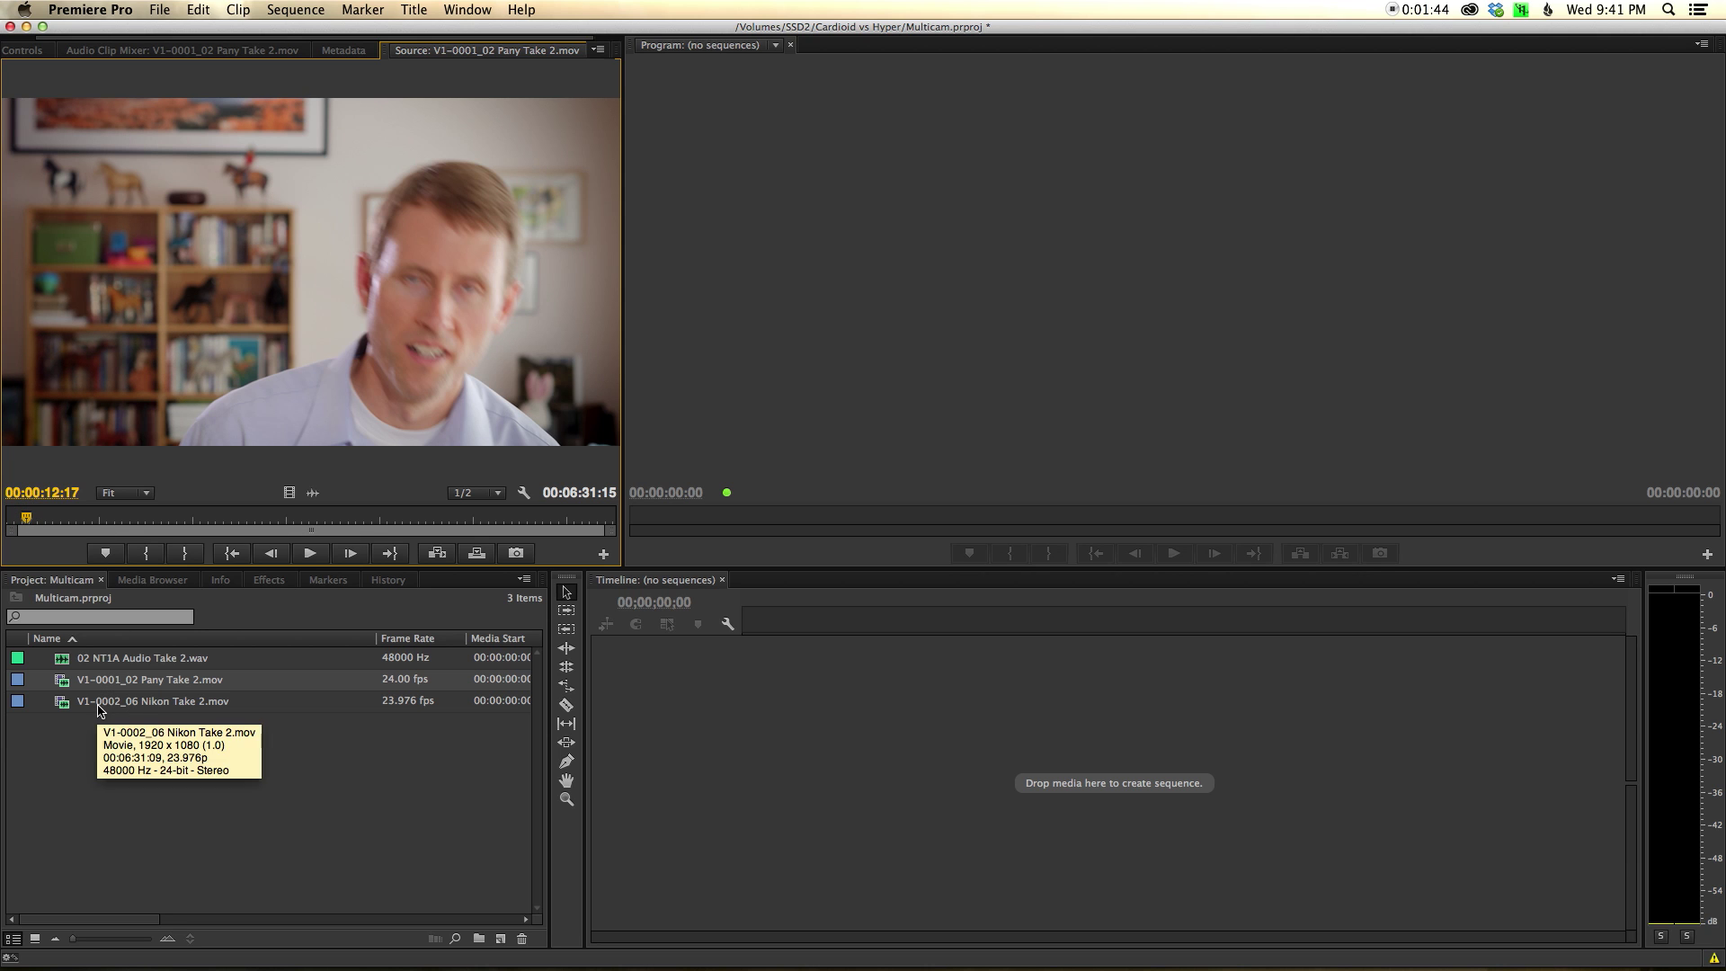
# Select all three clips in the Project panel.
pyautogui.click(124, 740)
pyautogui.press('super+a')
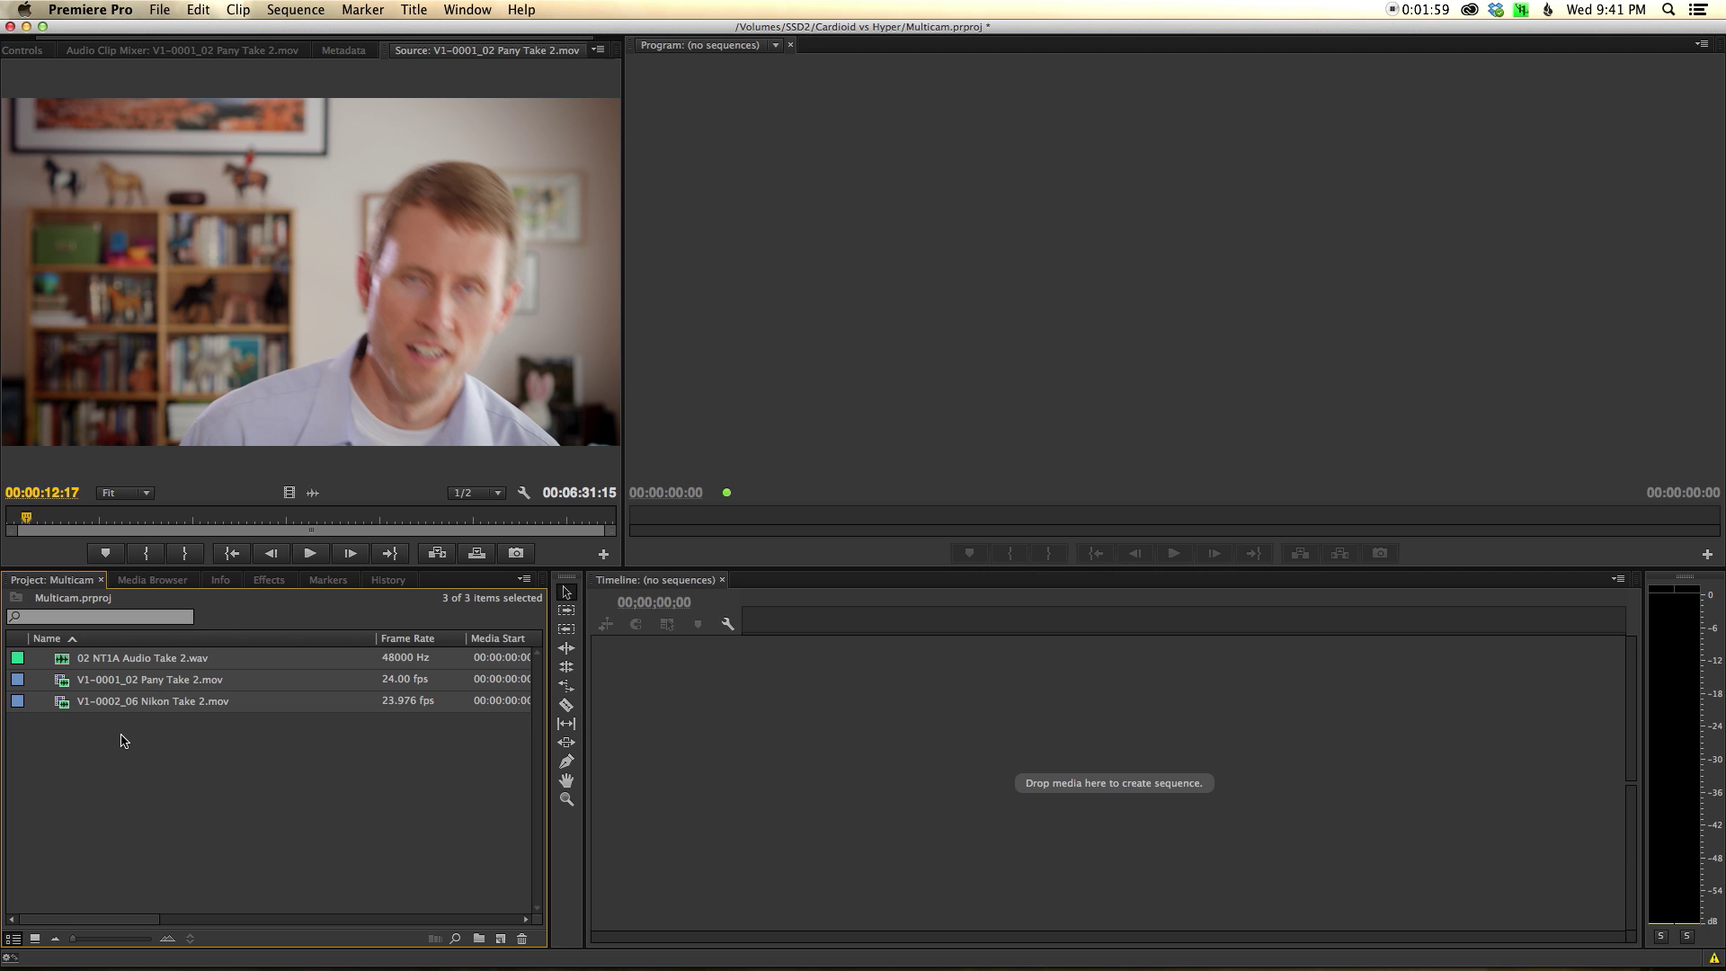
pyautogui.moveTo(128, 736); pyautogui.dragTo(106, 667)
pyautogui.rightClick(122, 677)
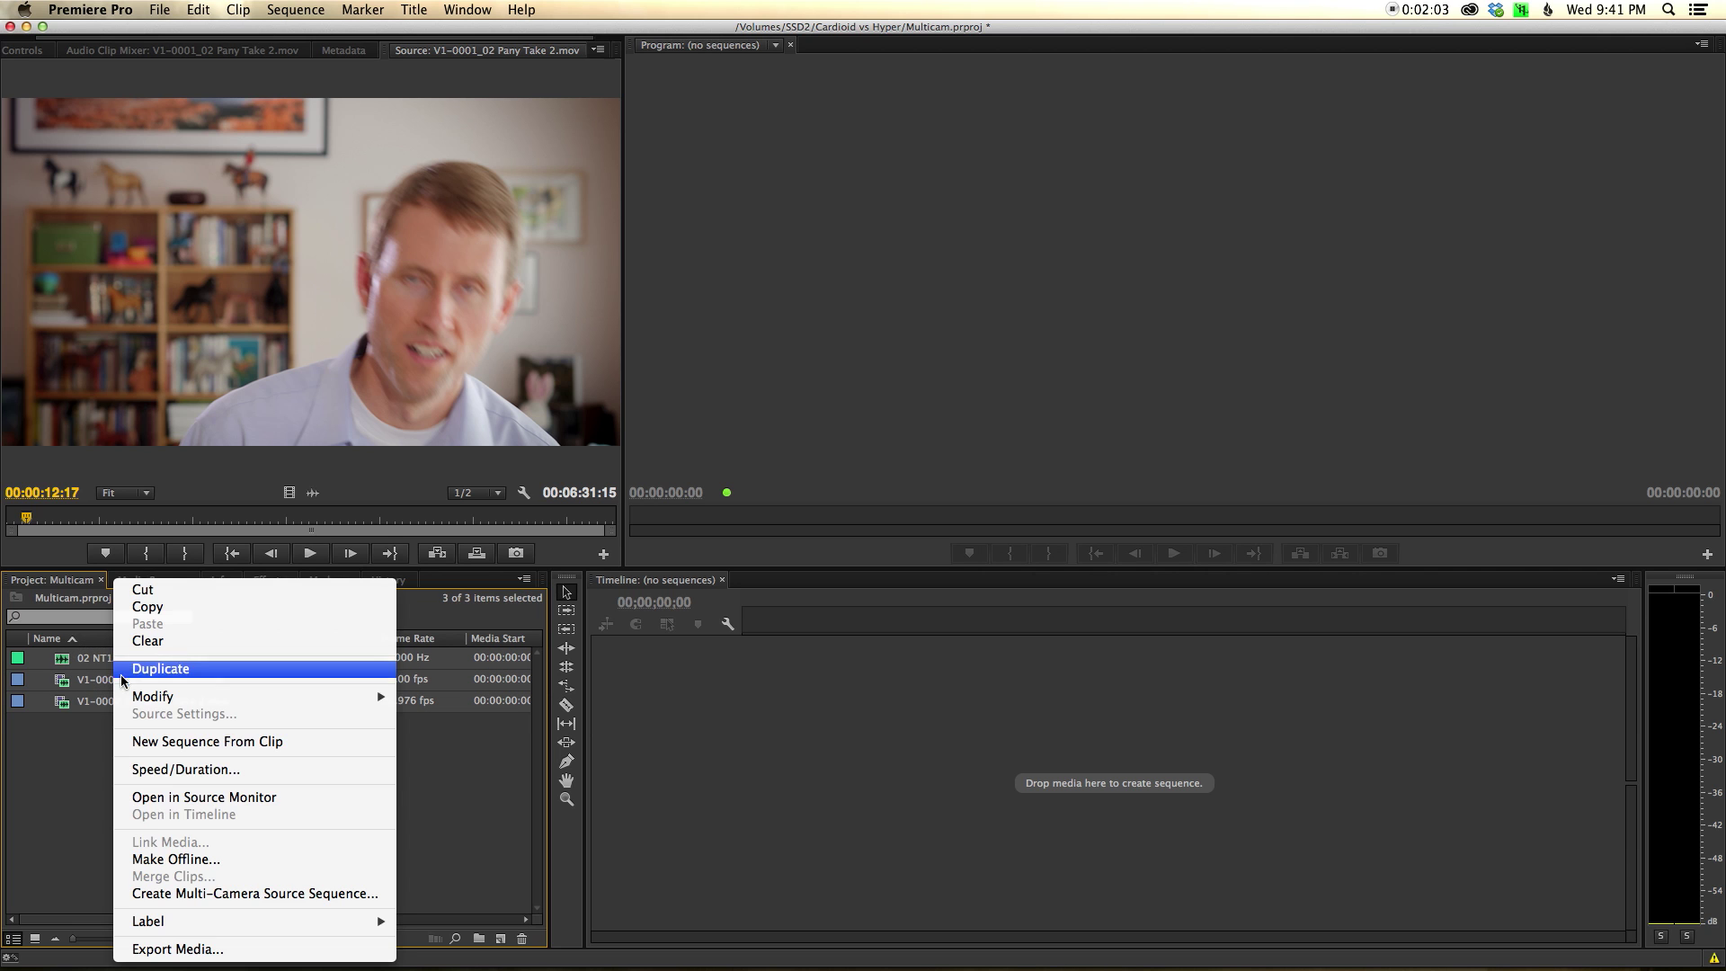
pyautogui.click(190, 896)
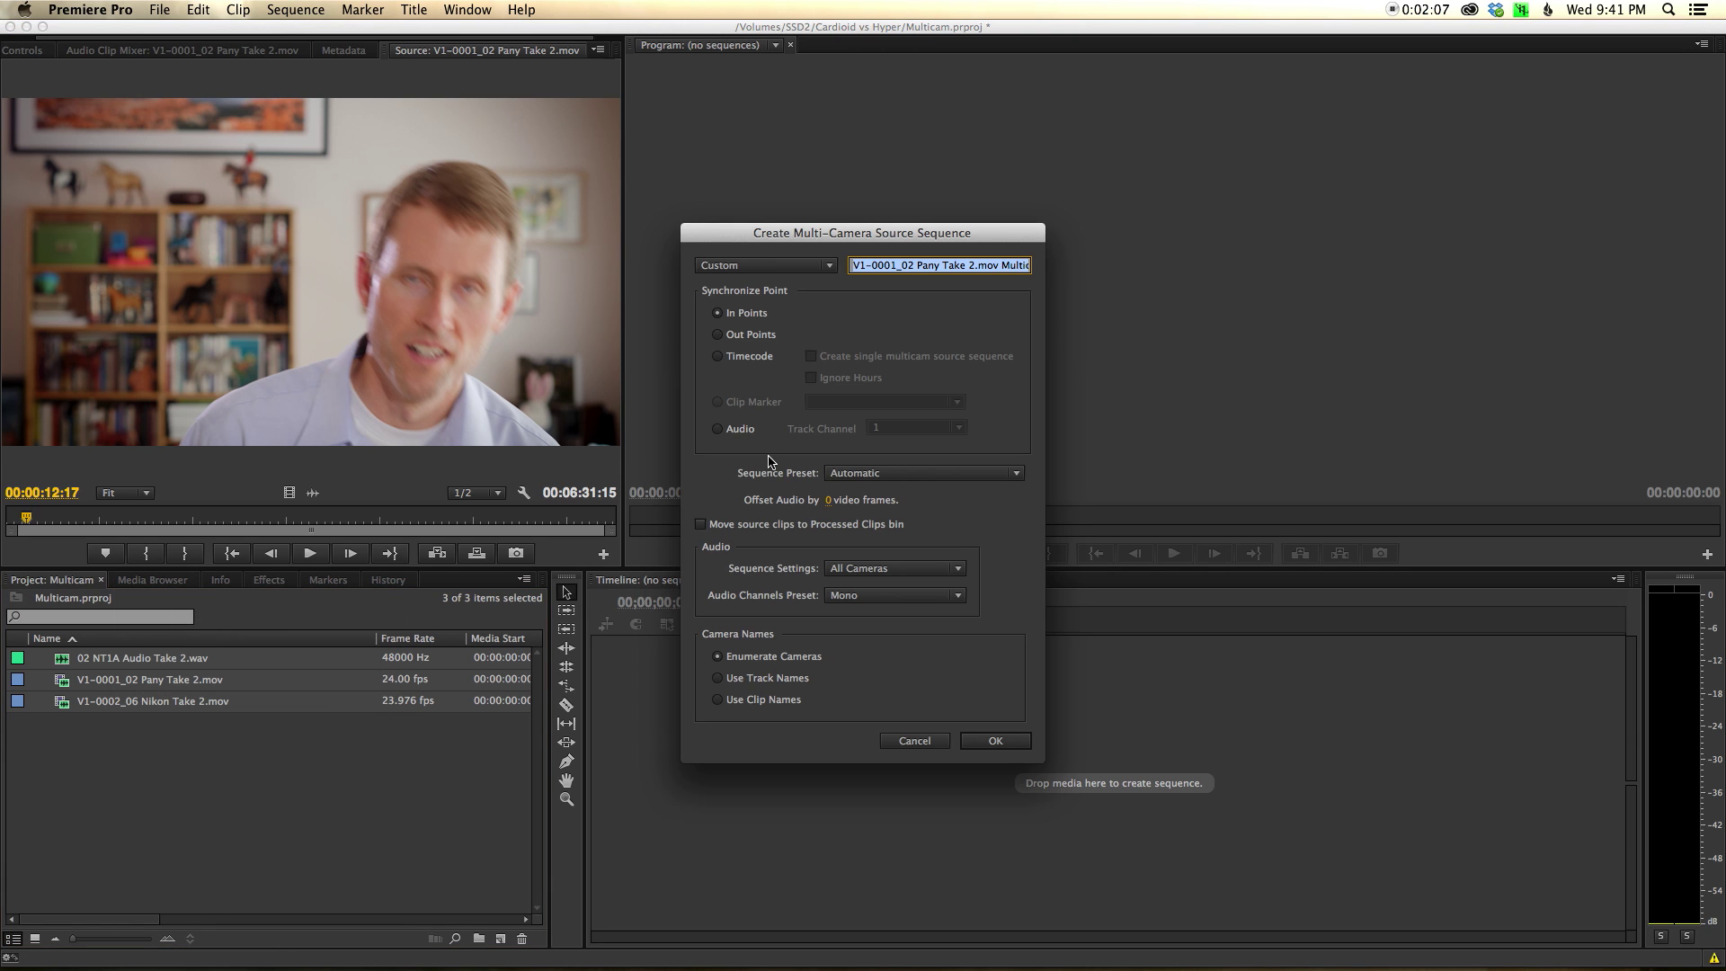
pyautogui.click(719, 430)
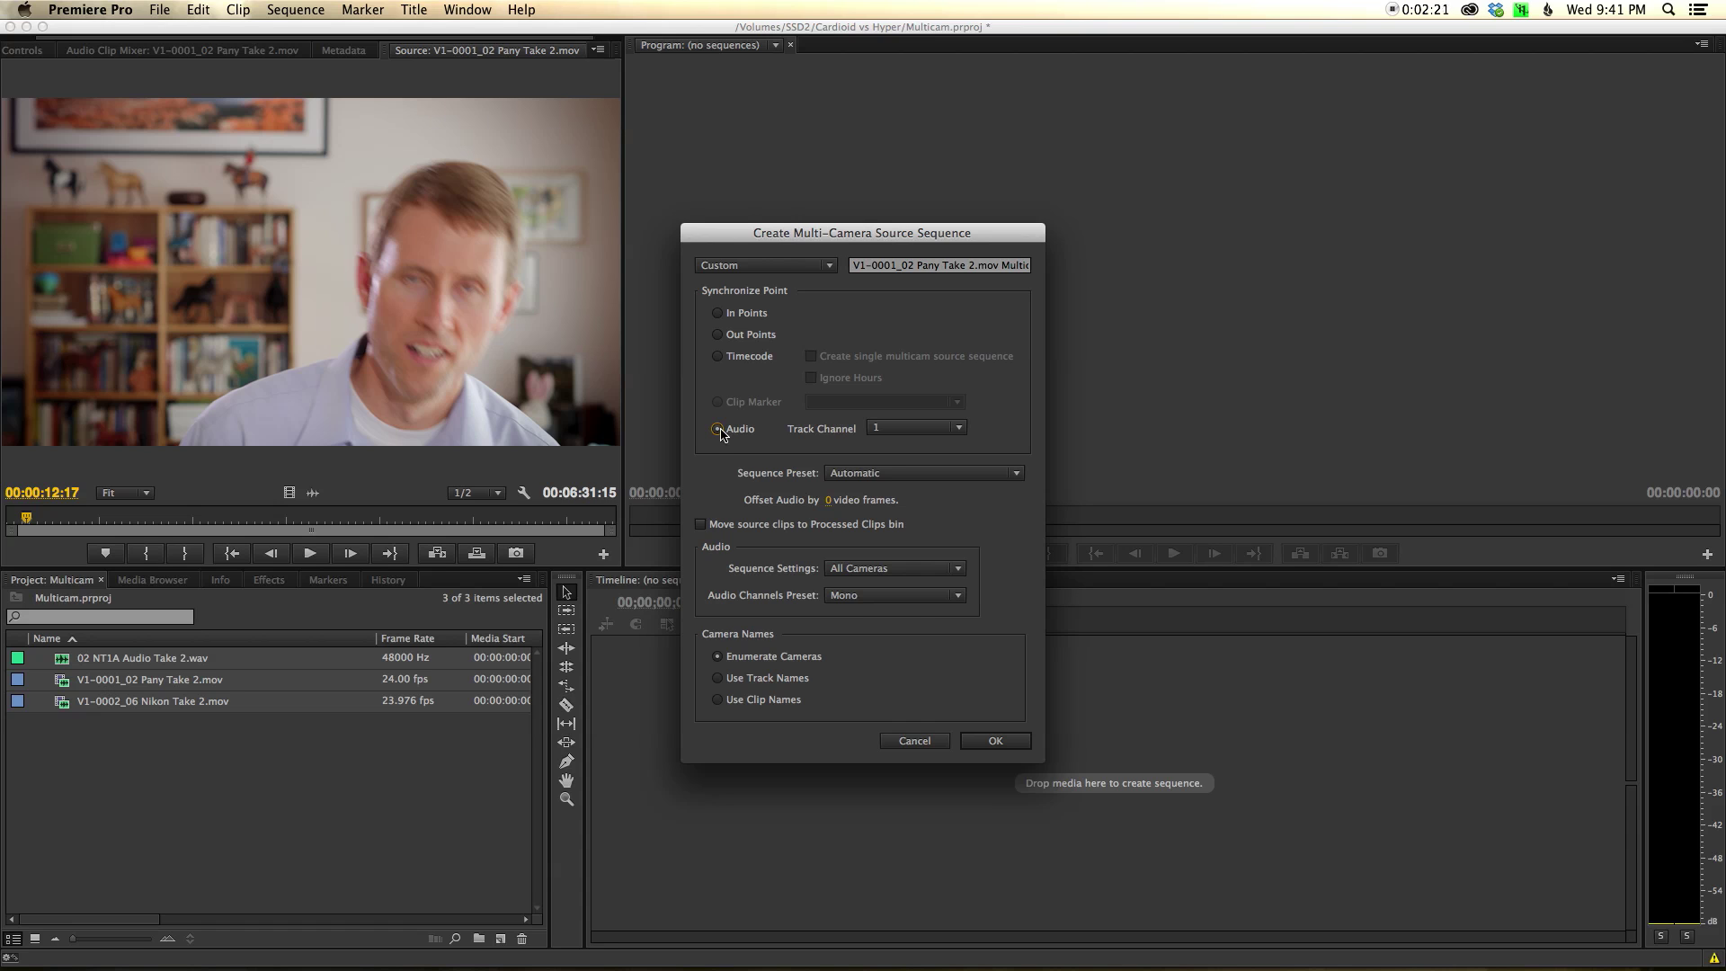
pyautogui.click(718, 430)
pyautogui.click(922, 748)
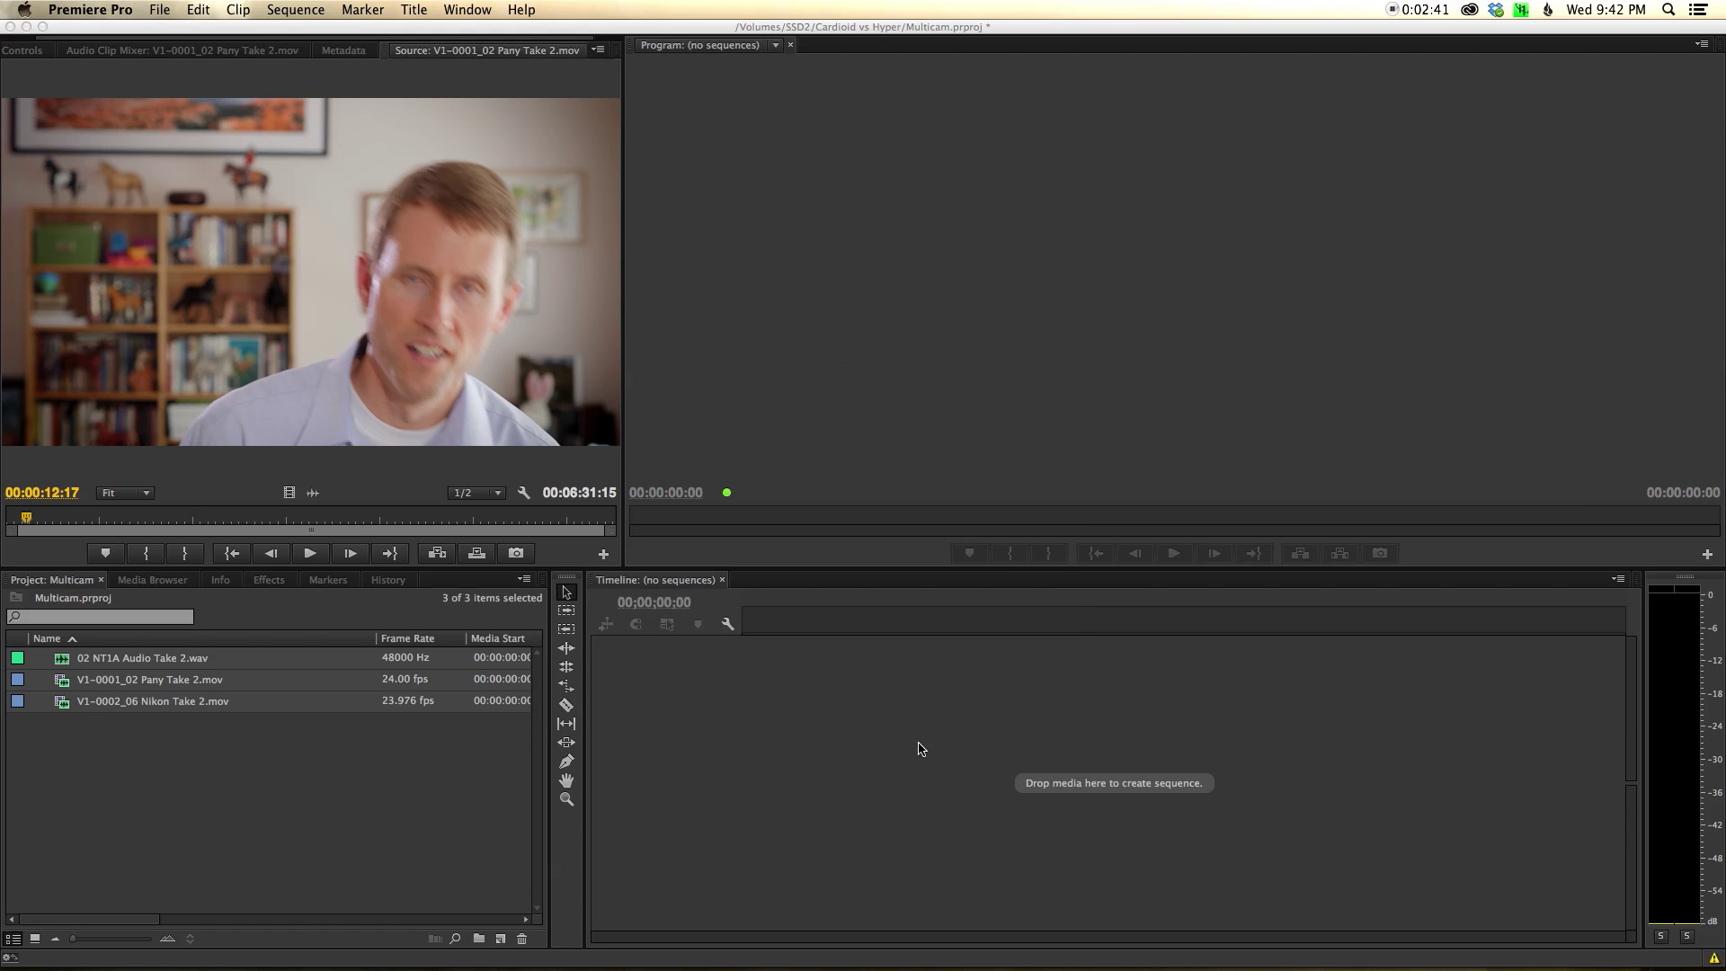
# Save the project and step the Pany Take 2 clip toward the hand clap.
pyautogui.click(137, 733)
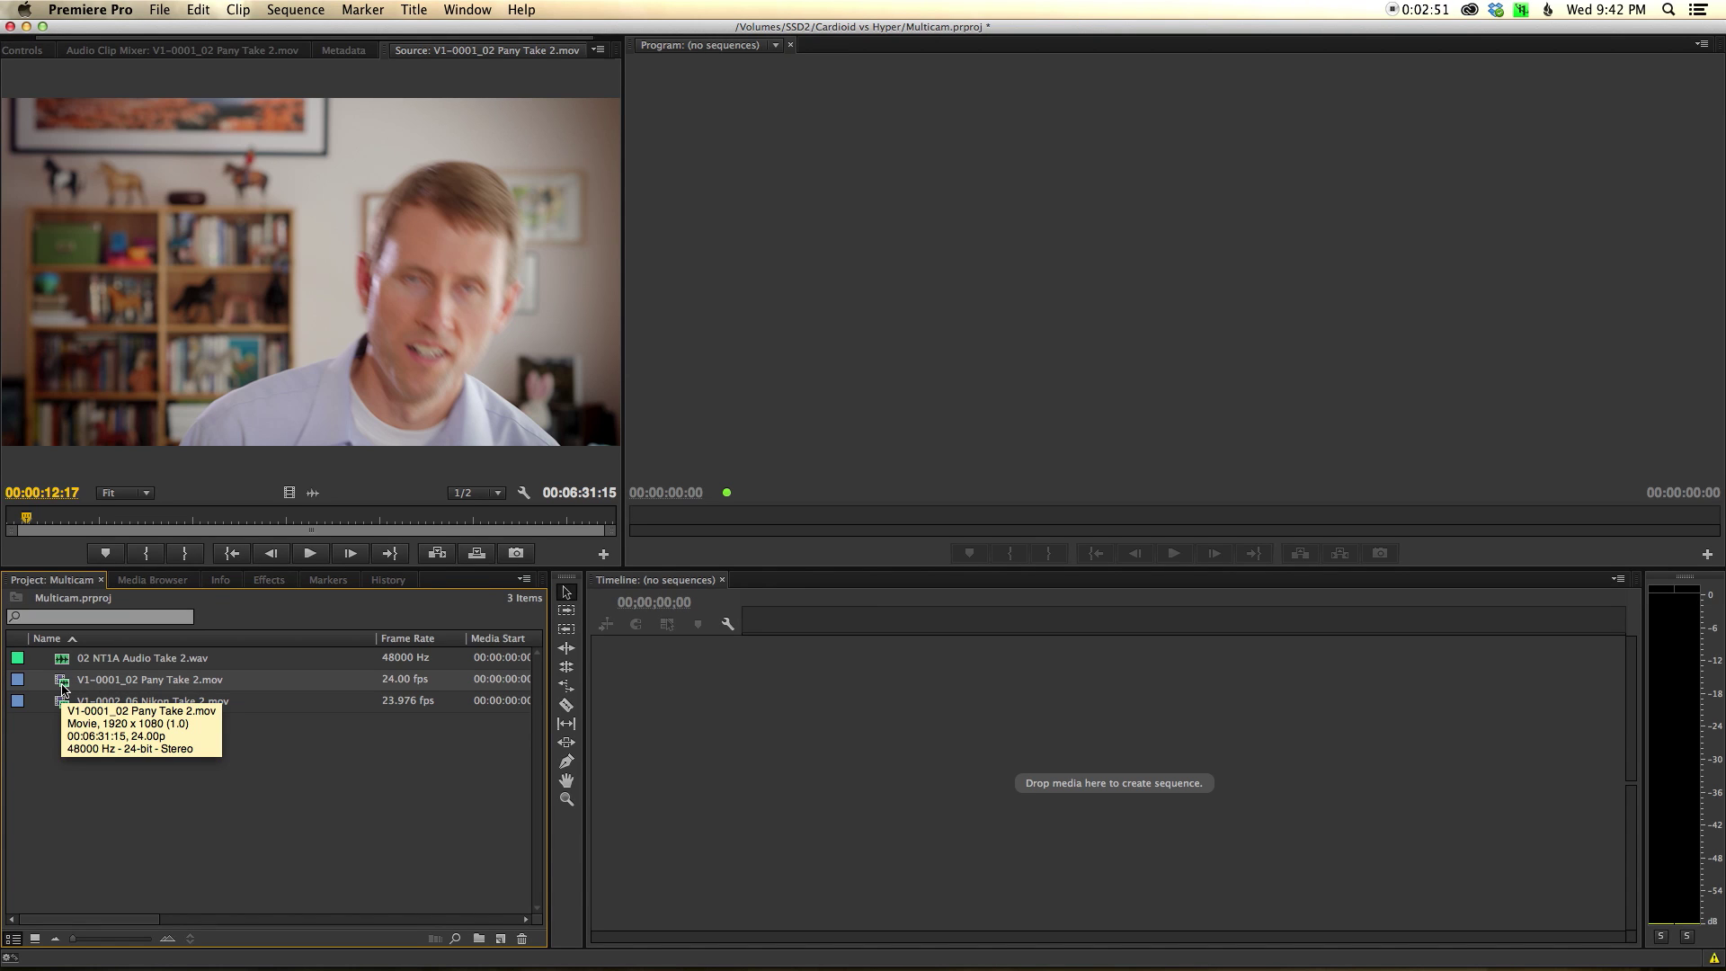
pyautogui.press('cmd+s')
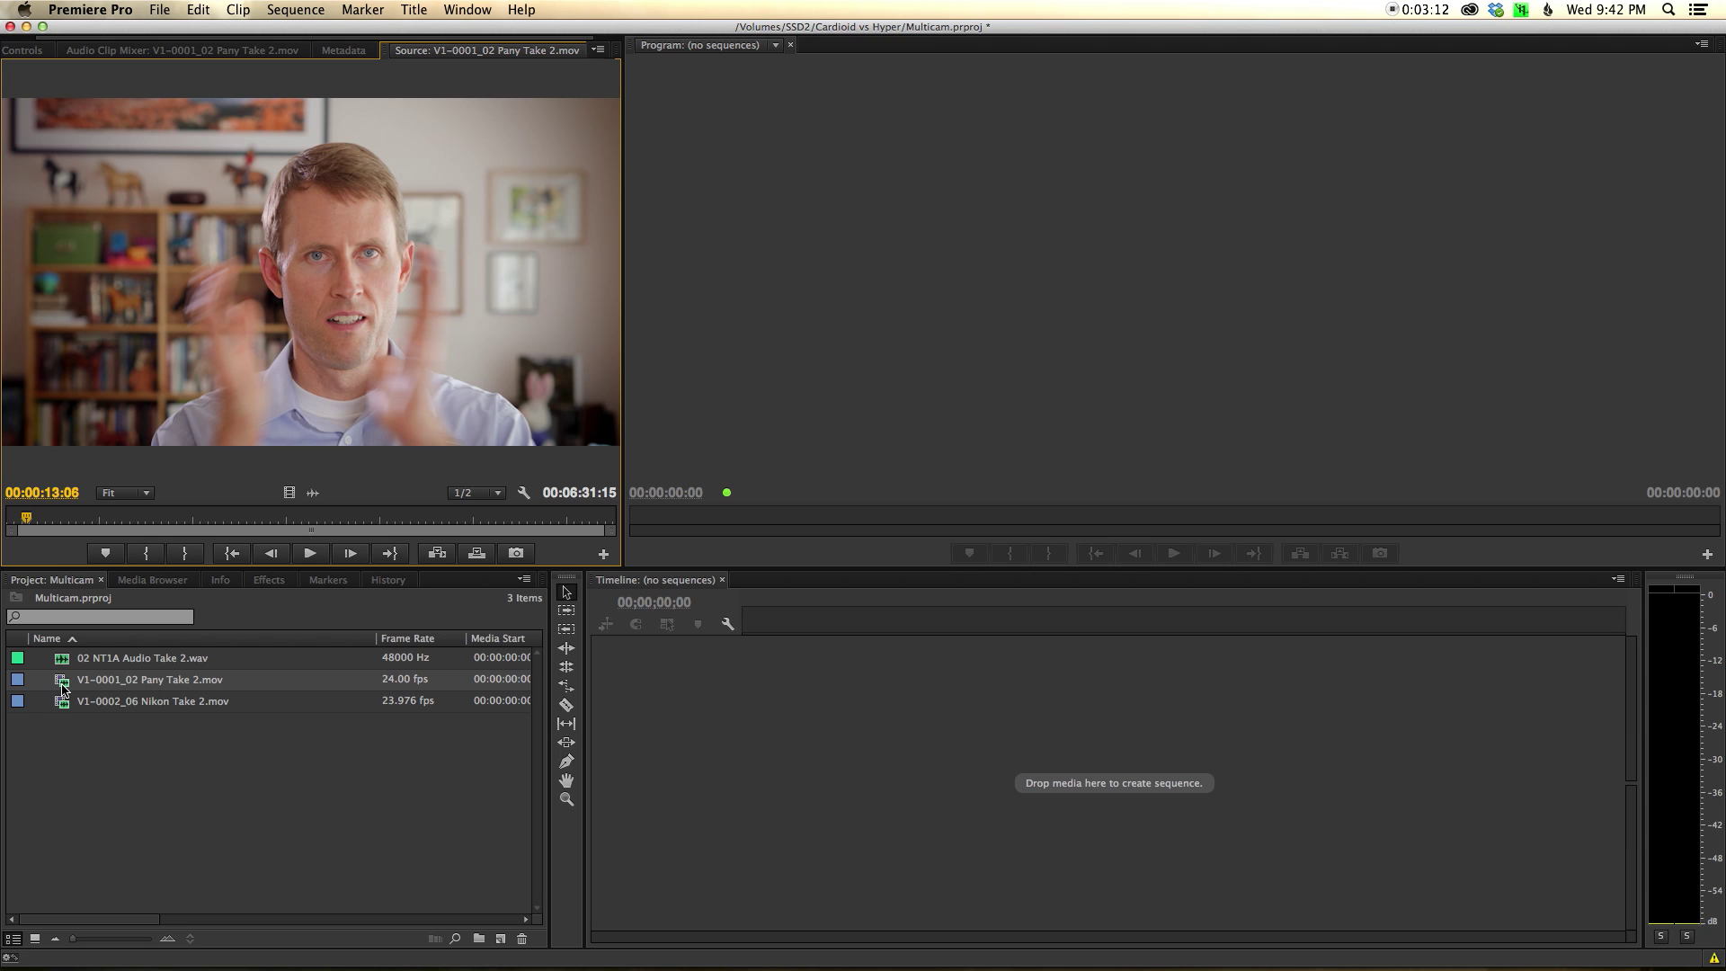
pyautogui.press('Right')
pyautogui.press('Right')
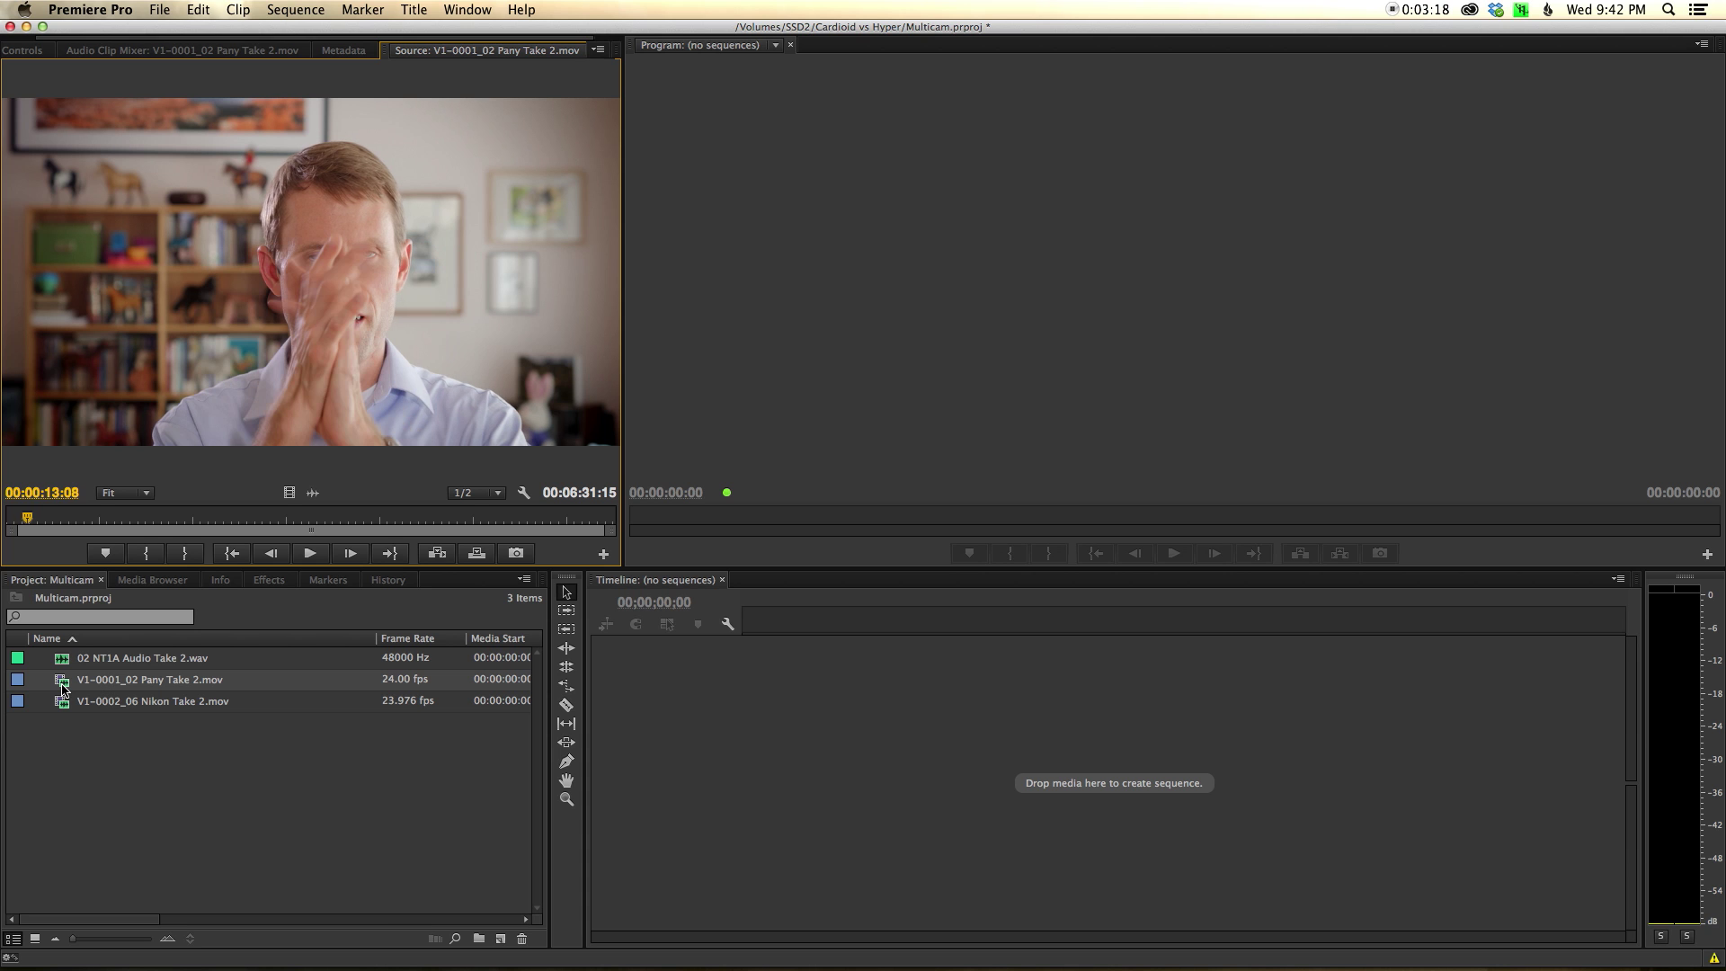
pyautogui.press('Right')
pyautogui.press('Right')
pyautogui.press('Right')
pyautogui.press('Right')
pyautogui.press('Right')
pyautogui.press('Right')
pyautogui.press('Right')
pyautogui.press('Right')
pyautogui.press('Right')
pyautogui.press('Right')
pyautogui.press('Right')
pyautogui.press('Right')
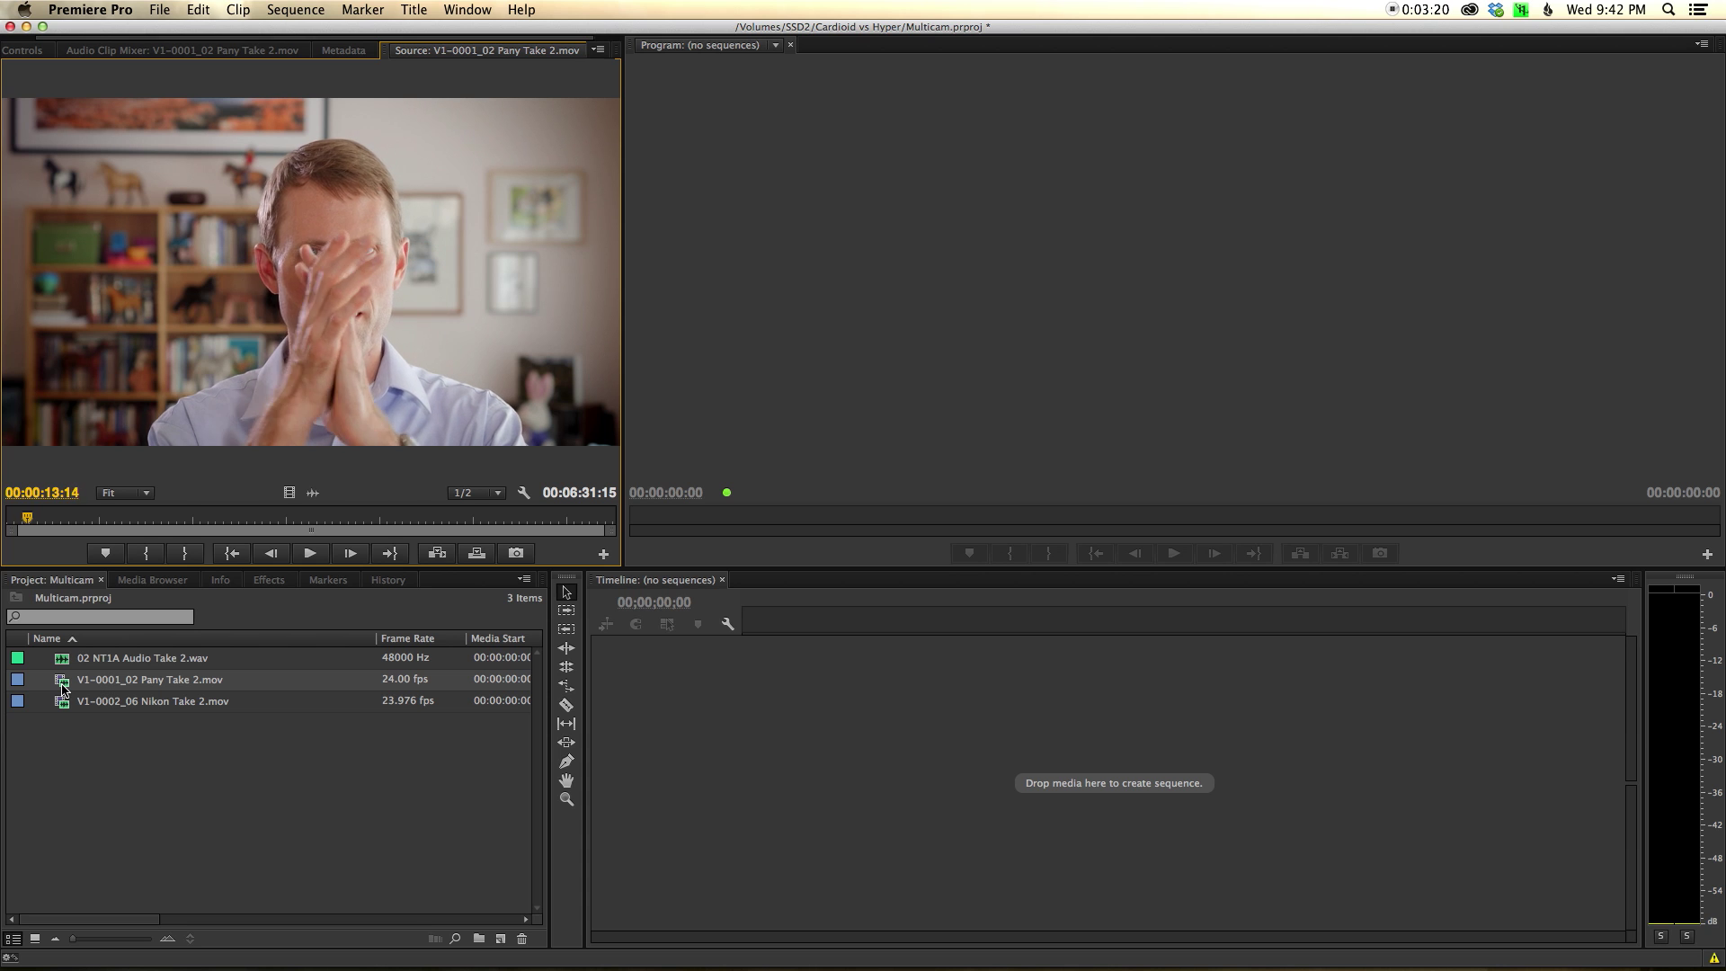
pyautogui.press('Right')
pyautogui.press('Right')
pyautogui.press('Right')
pyautogui.press('Right')
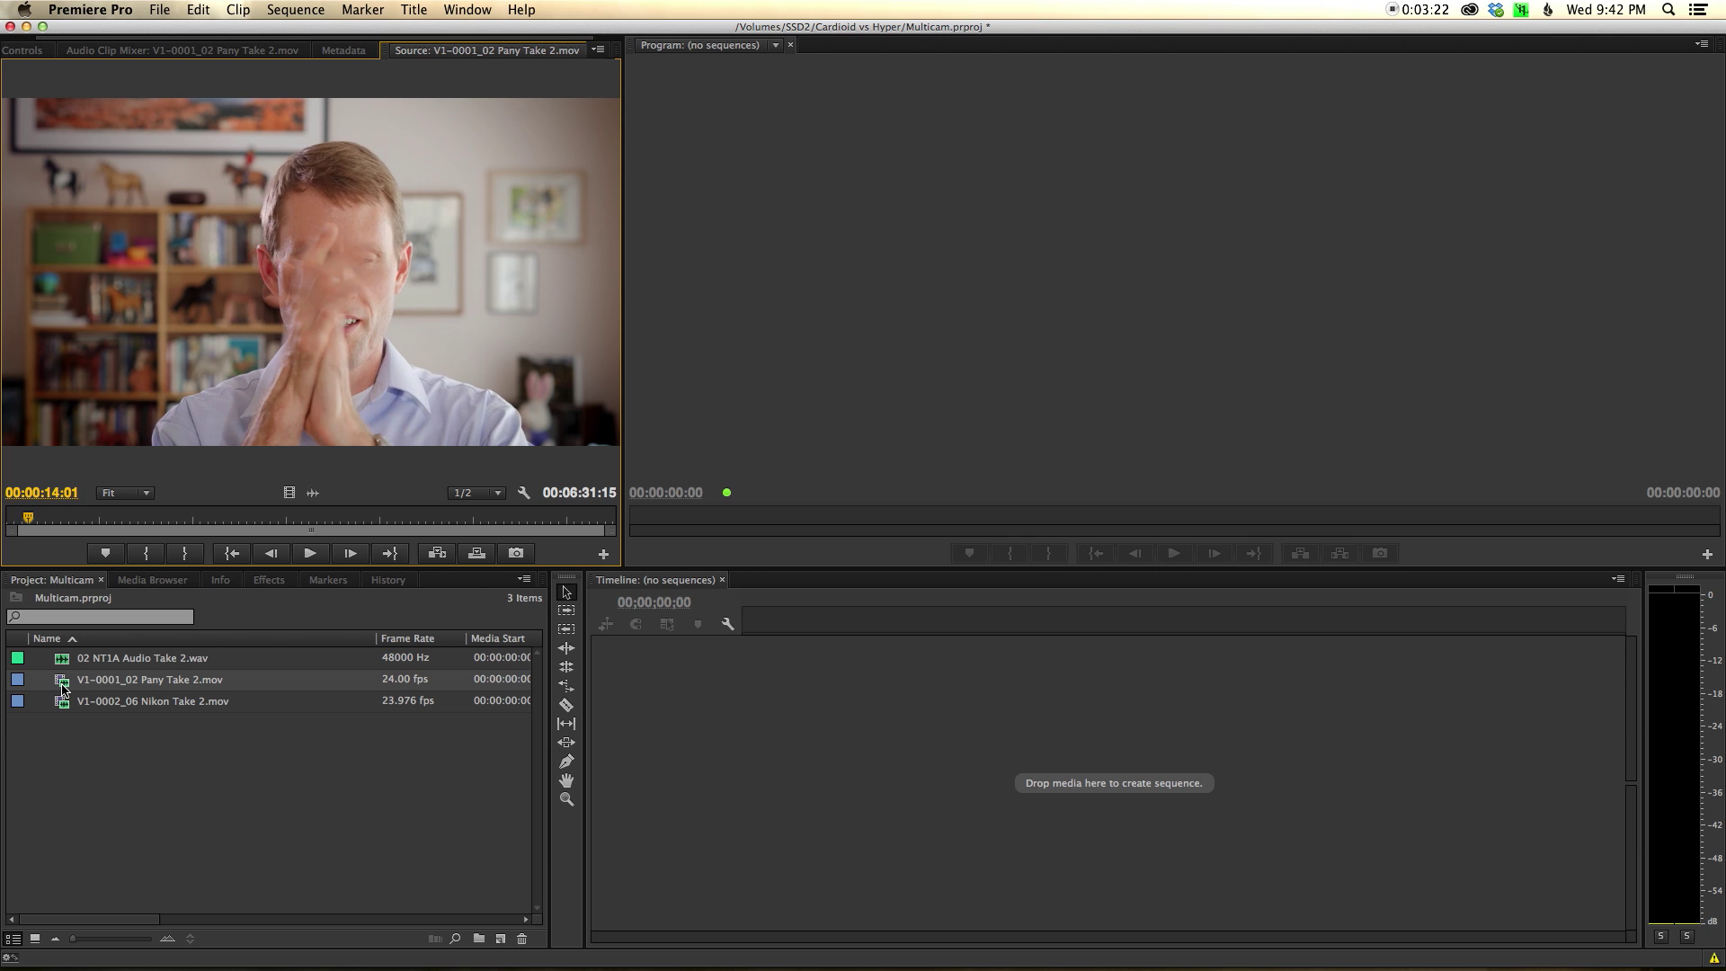
pyautogui.press('Left')
pyautogui.press('Left')
pyautogui.press('Left')
# Settle on the clap frame 00:00:13:08 and add a marker there.
pyautogui.press('Left')
pyautogui.press('Left')
pyautogui.press('Left')
pyautogui.press('Left')
pyautogui.press('Left')
pyautogui.press('Left')
pyautogui.press('Left')
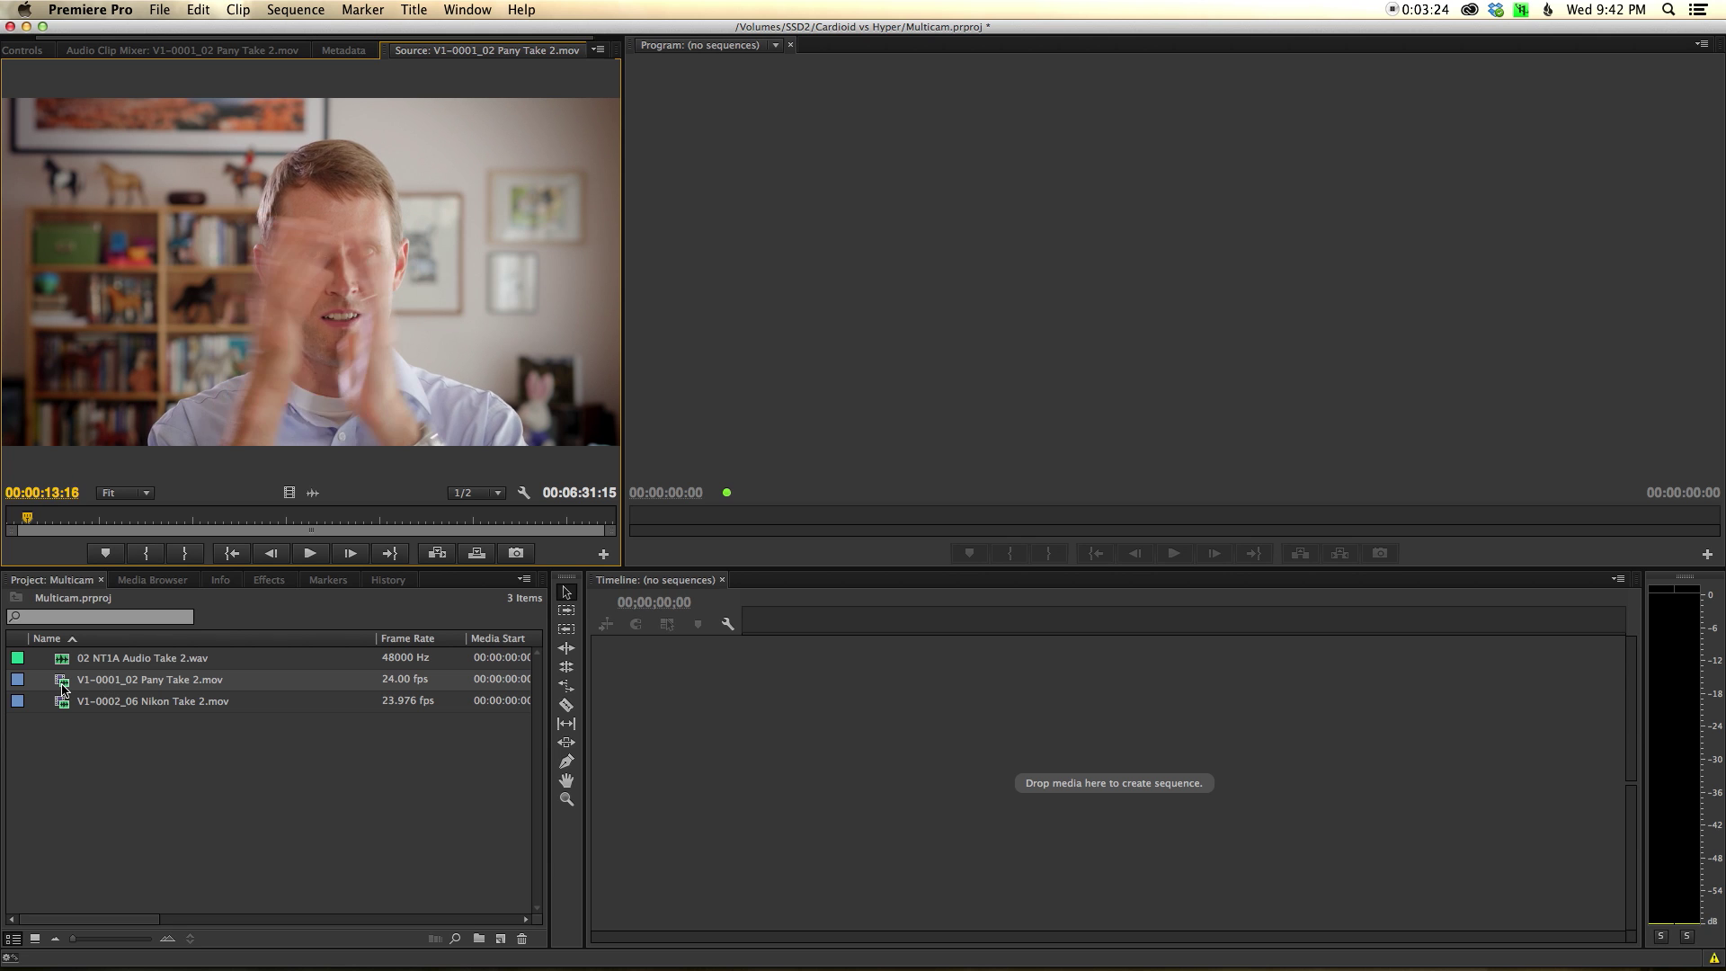
pyautogui.press('Left')
pyautogui.press('Left')
pyautogui.press('Left')
pyautogui.press('Left')
pyautogui.press('Left')
pyautogui.press('Left')
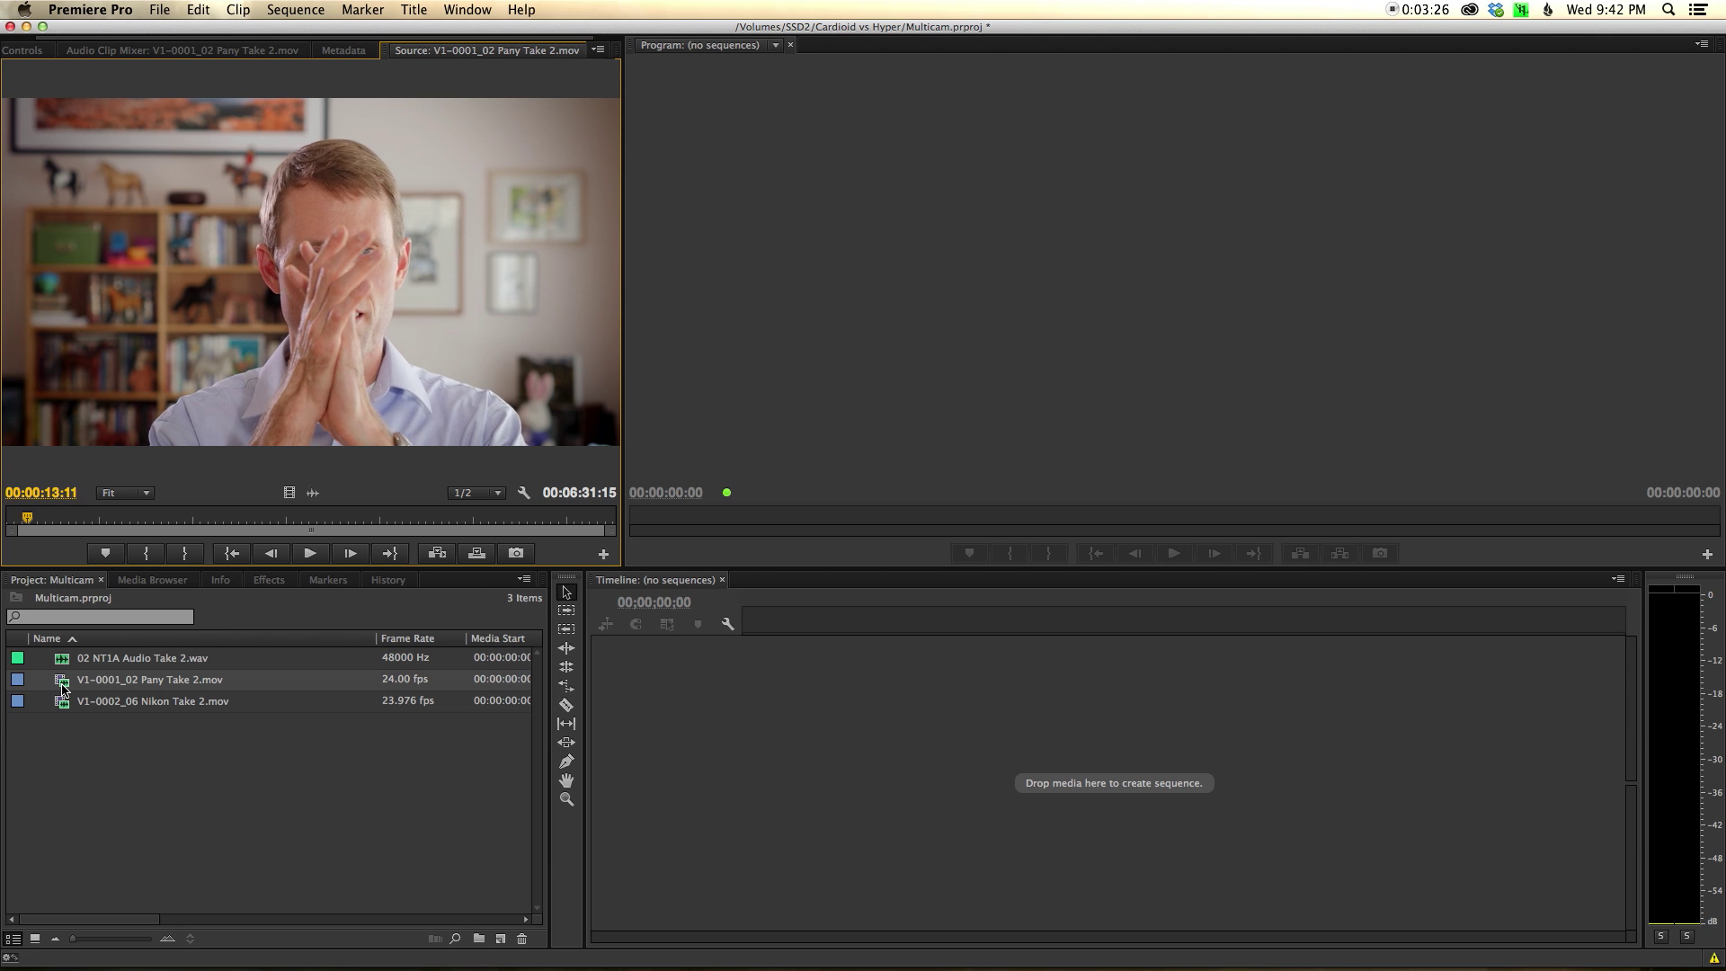
pyautogui.press('Left')
pyautogui.press('Right')
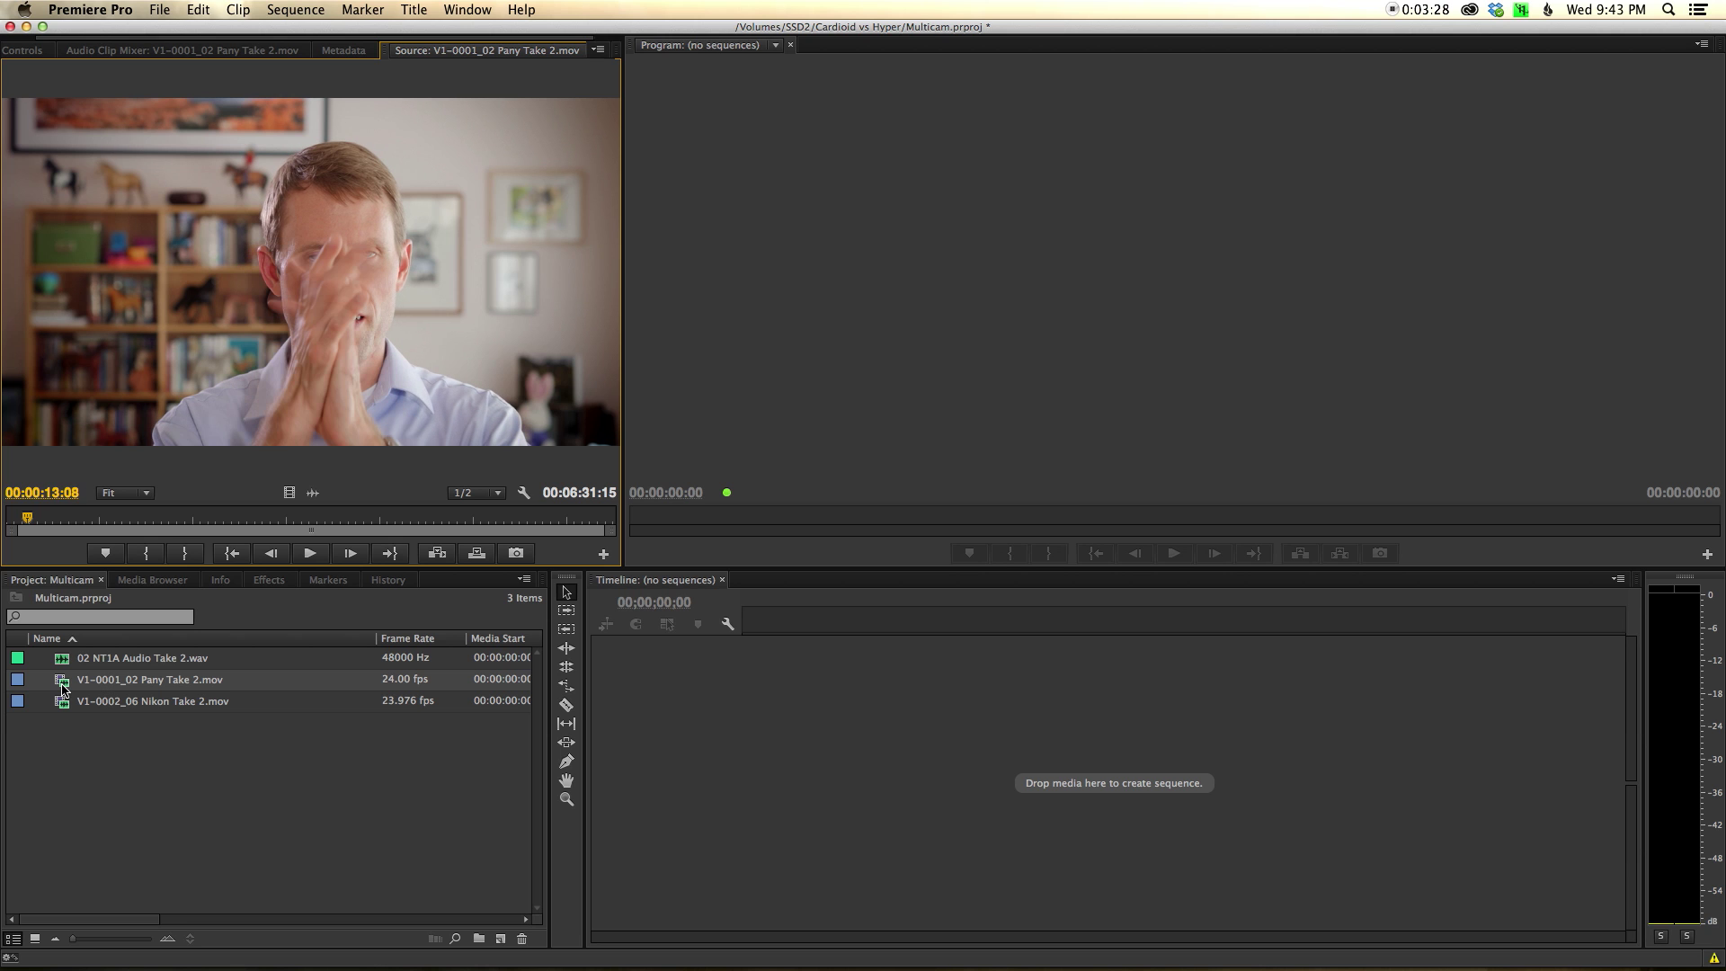
pyautogui.rightClick(47, 519)
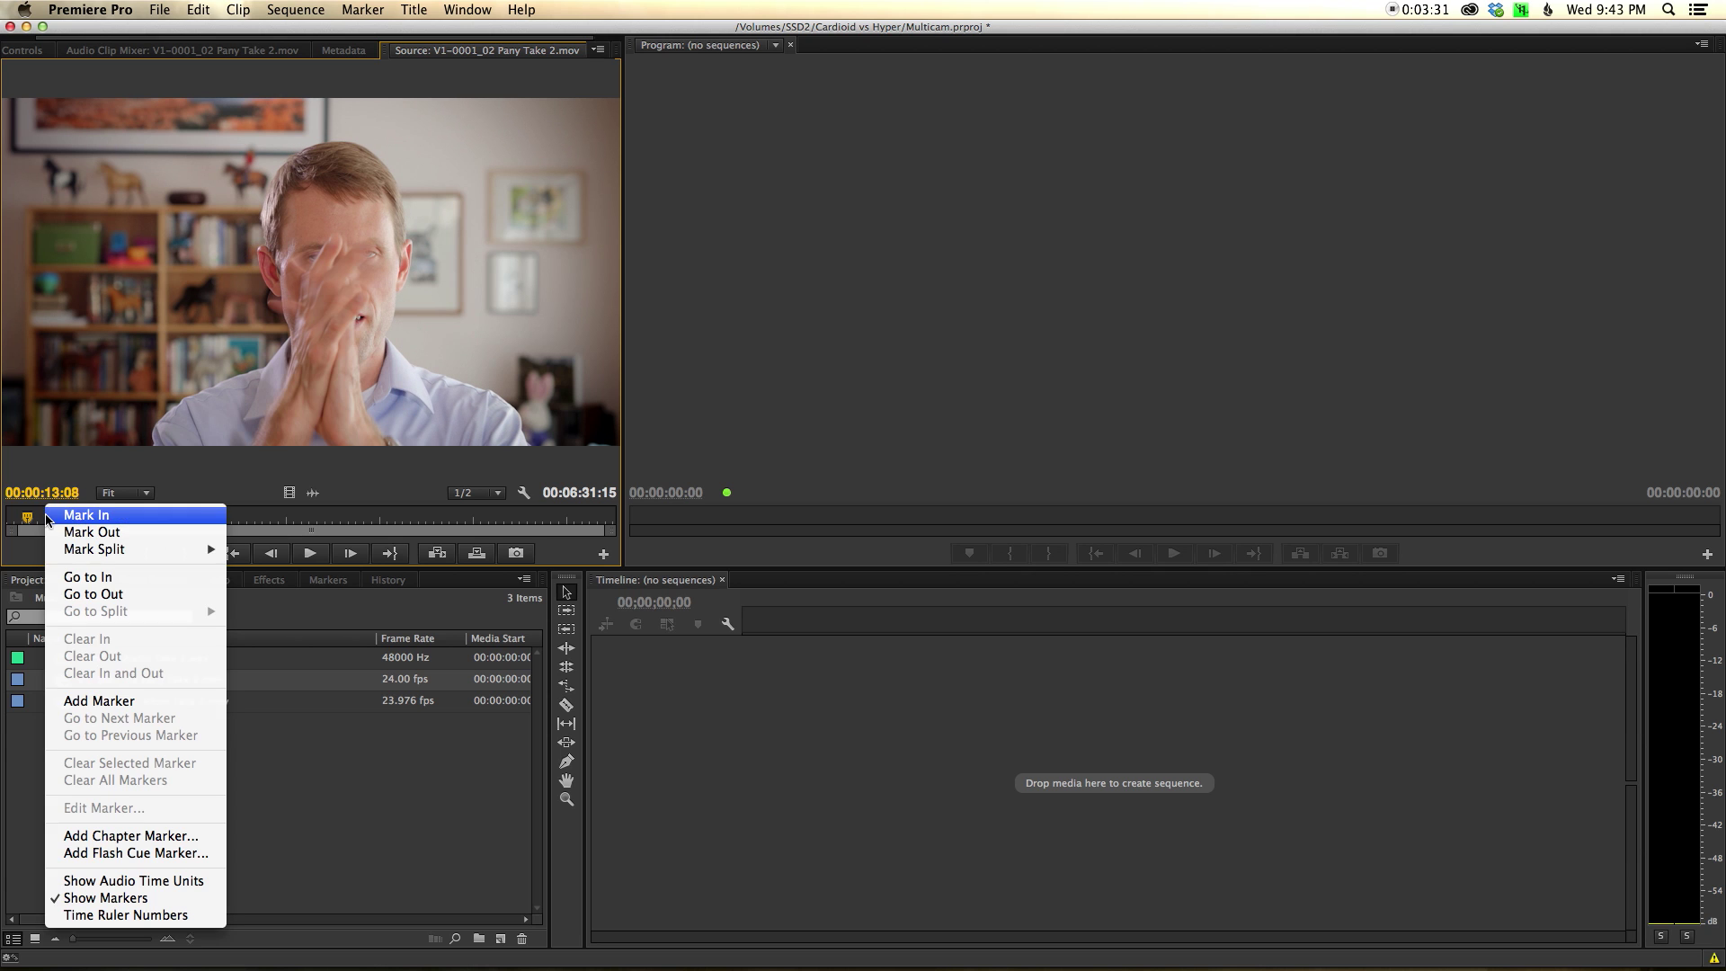
pyautogui.click(97, 701)
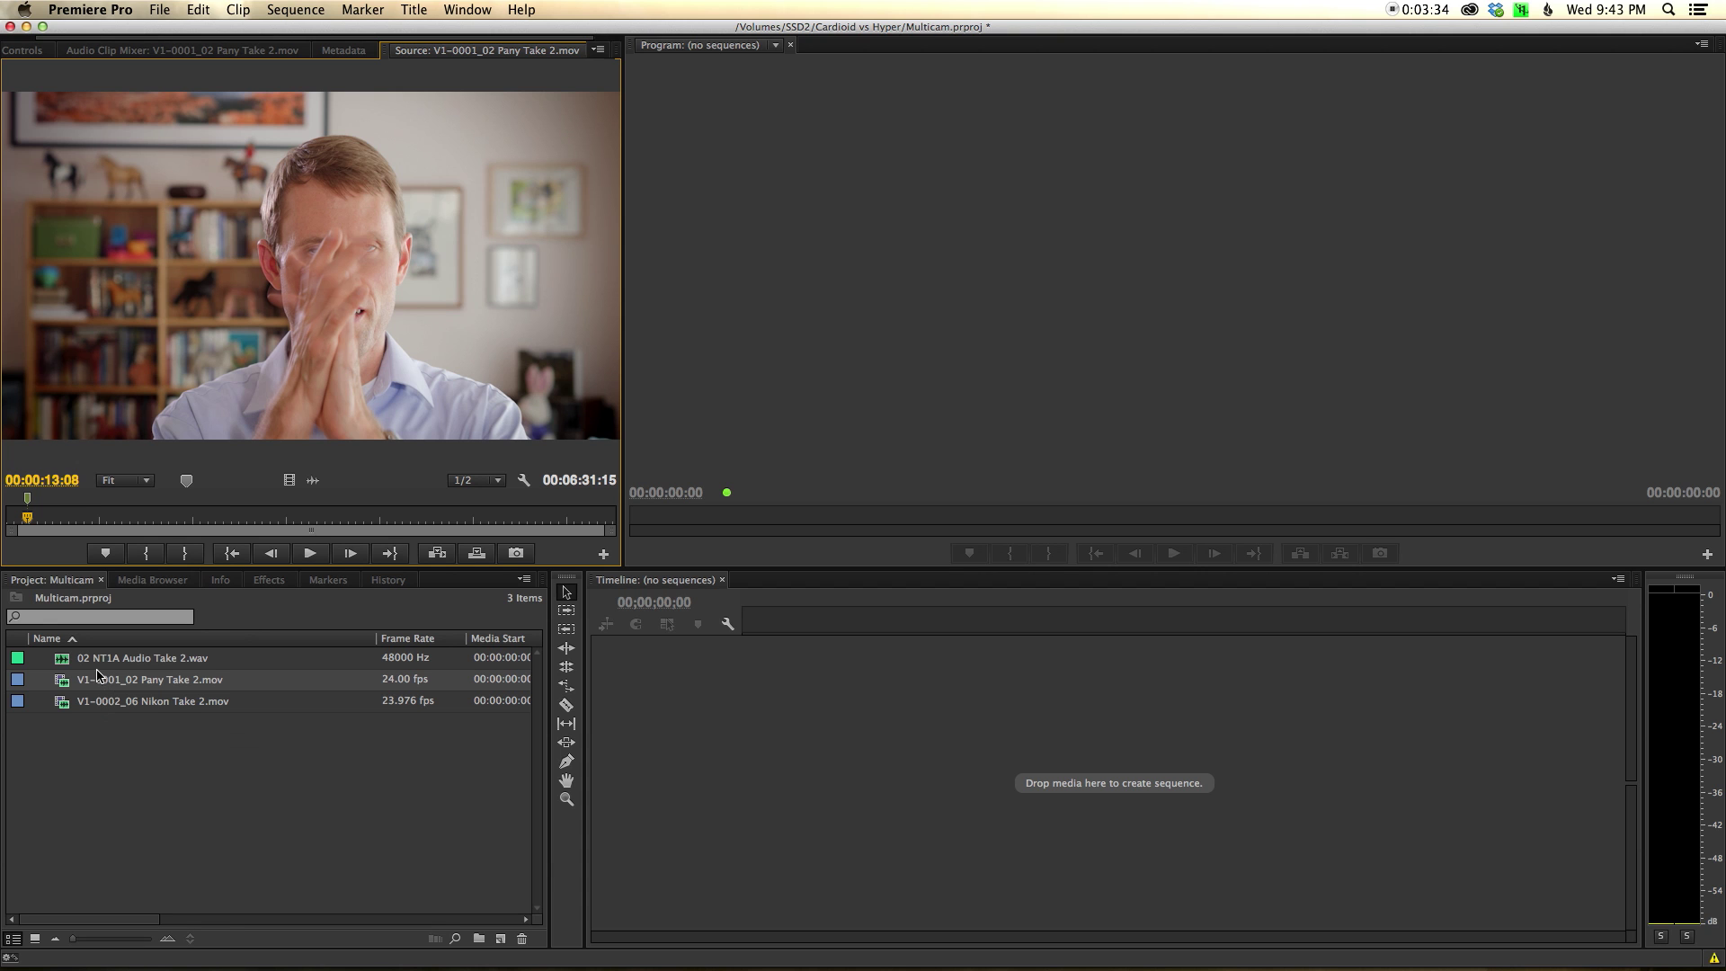
# Play the Nikon Take 2 clip to its hand clap at 00:00:16:03 and add a marker.
pyautogui.doubleClick(62, 705)
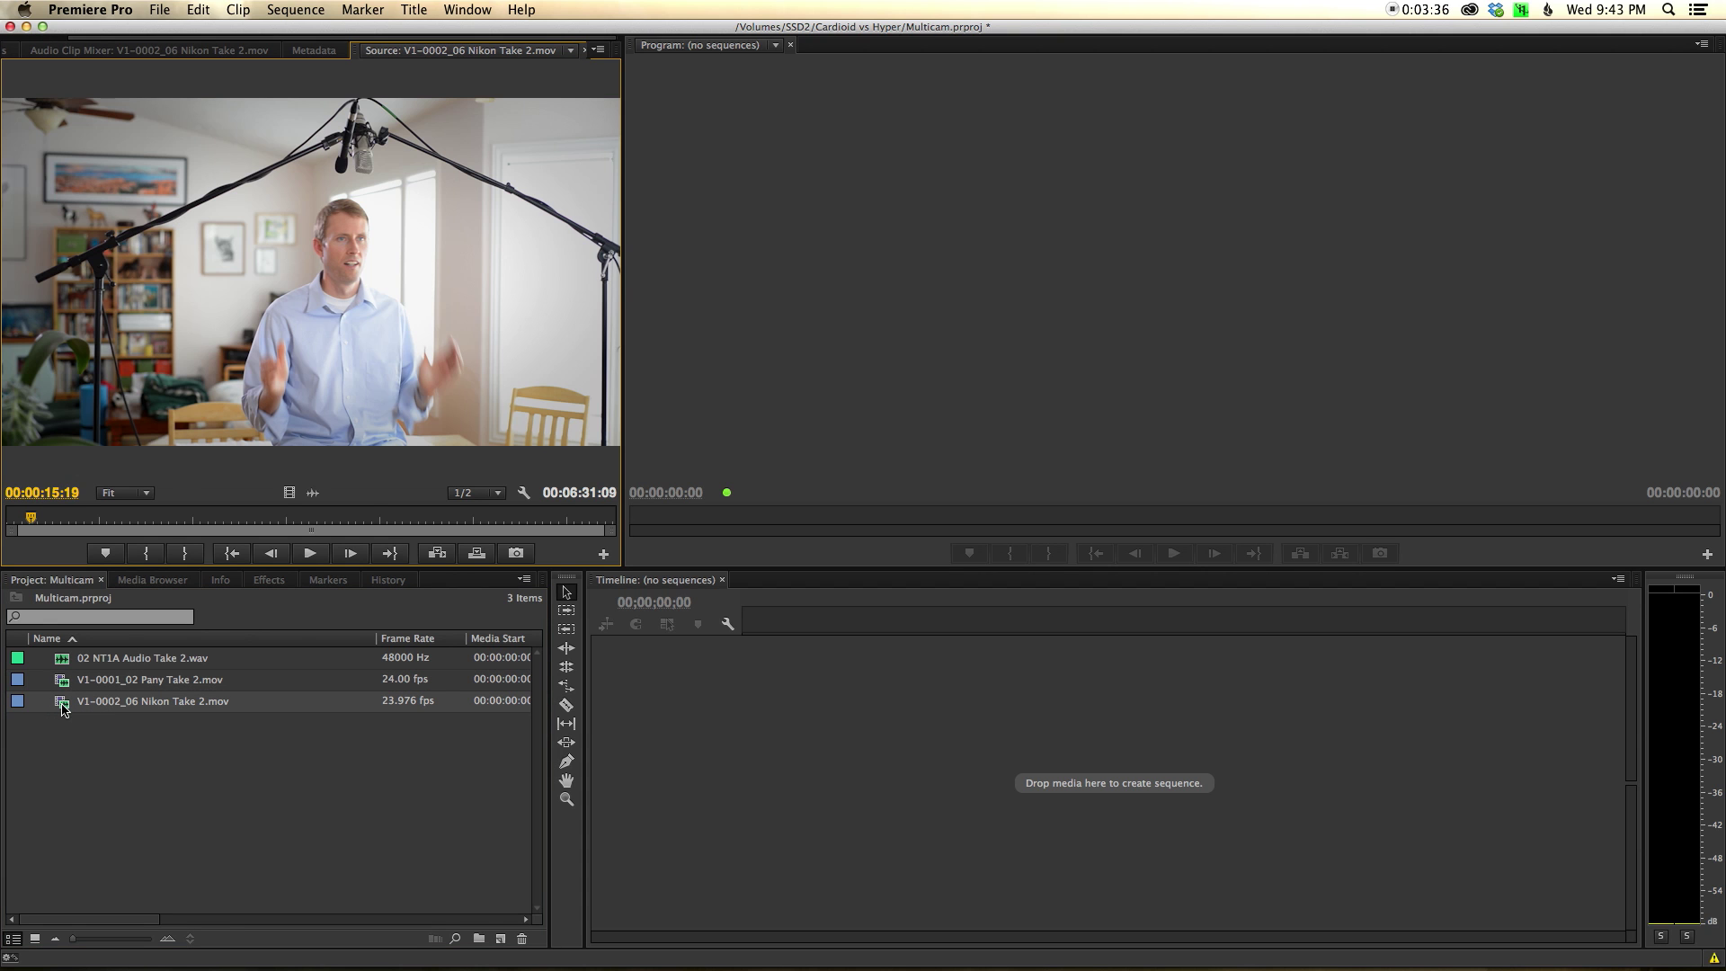
pyautogui.press('space')
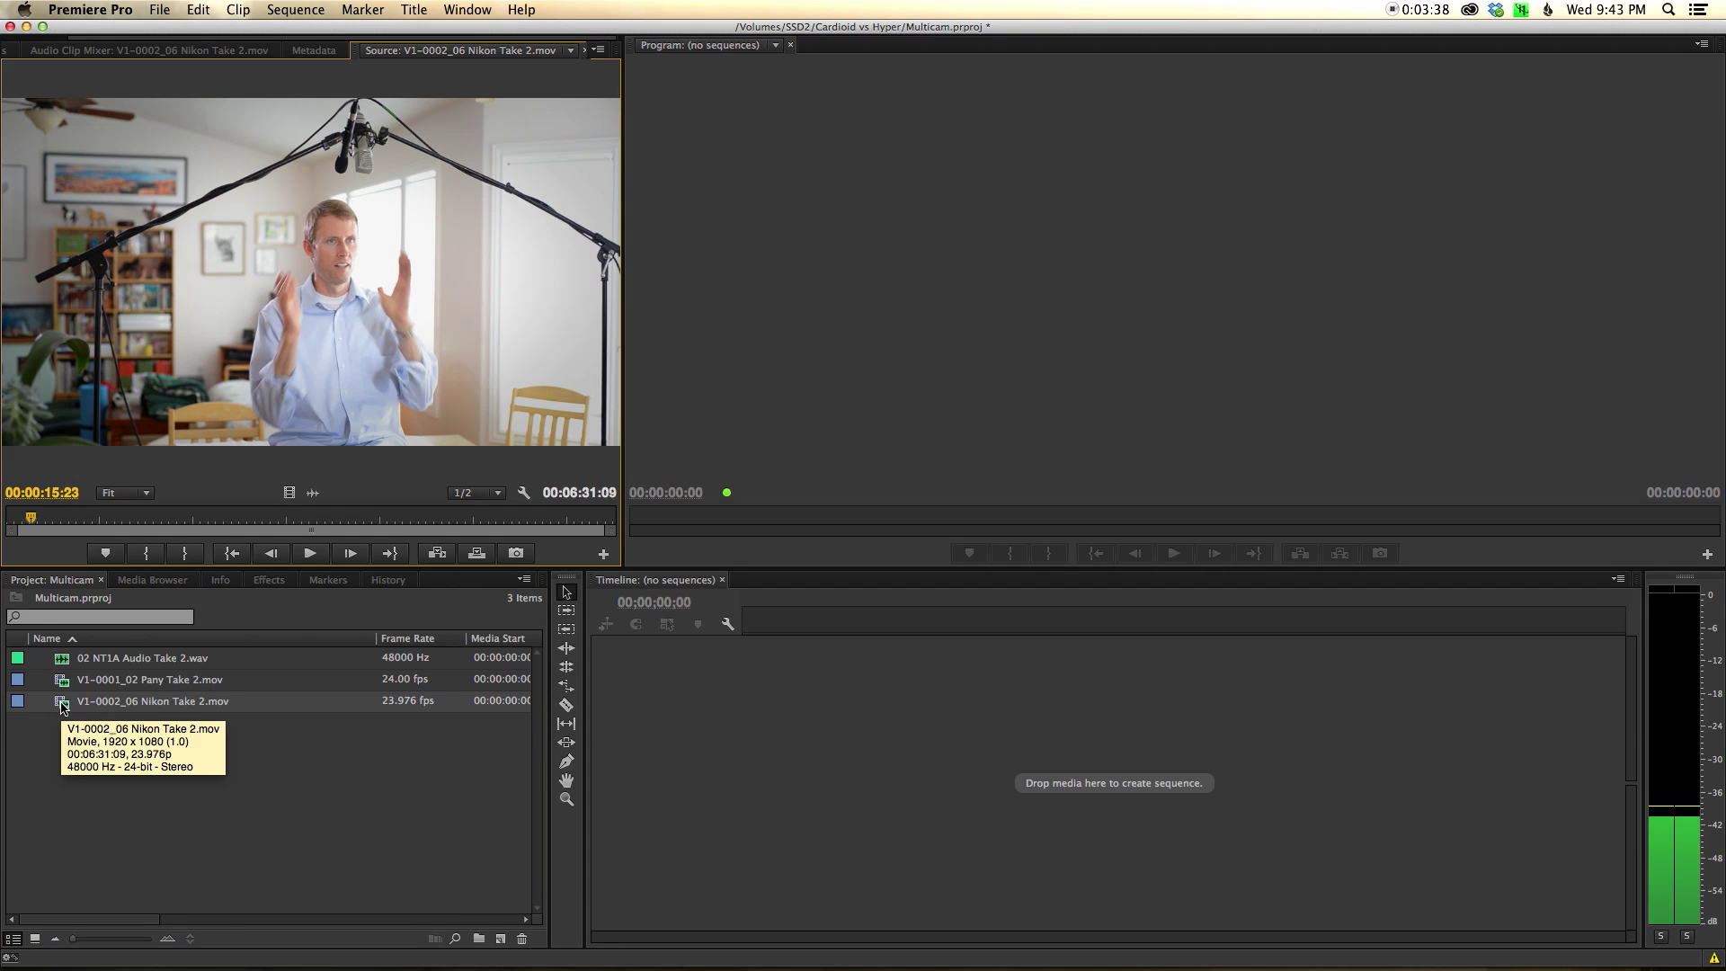
pyautogui.press('space')
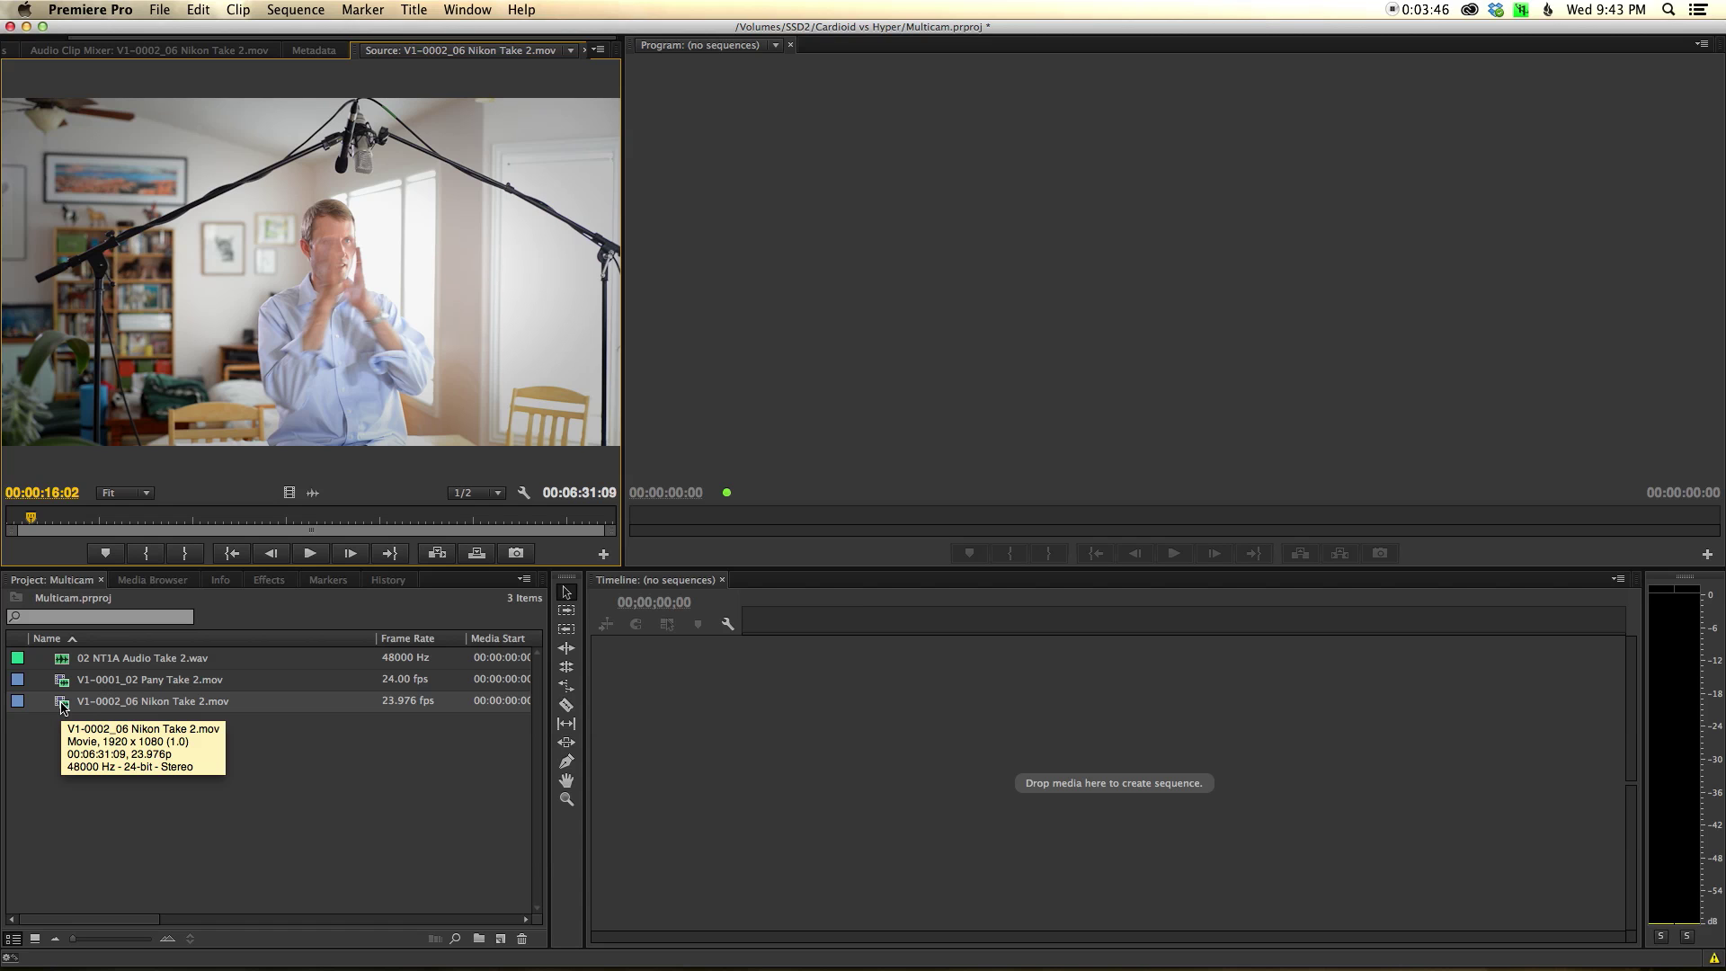
pyautogui.press('space')
pyautogui.press('space')
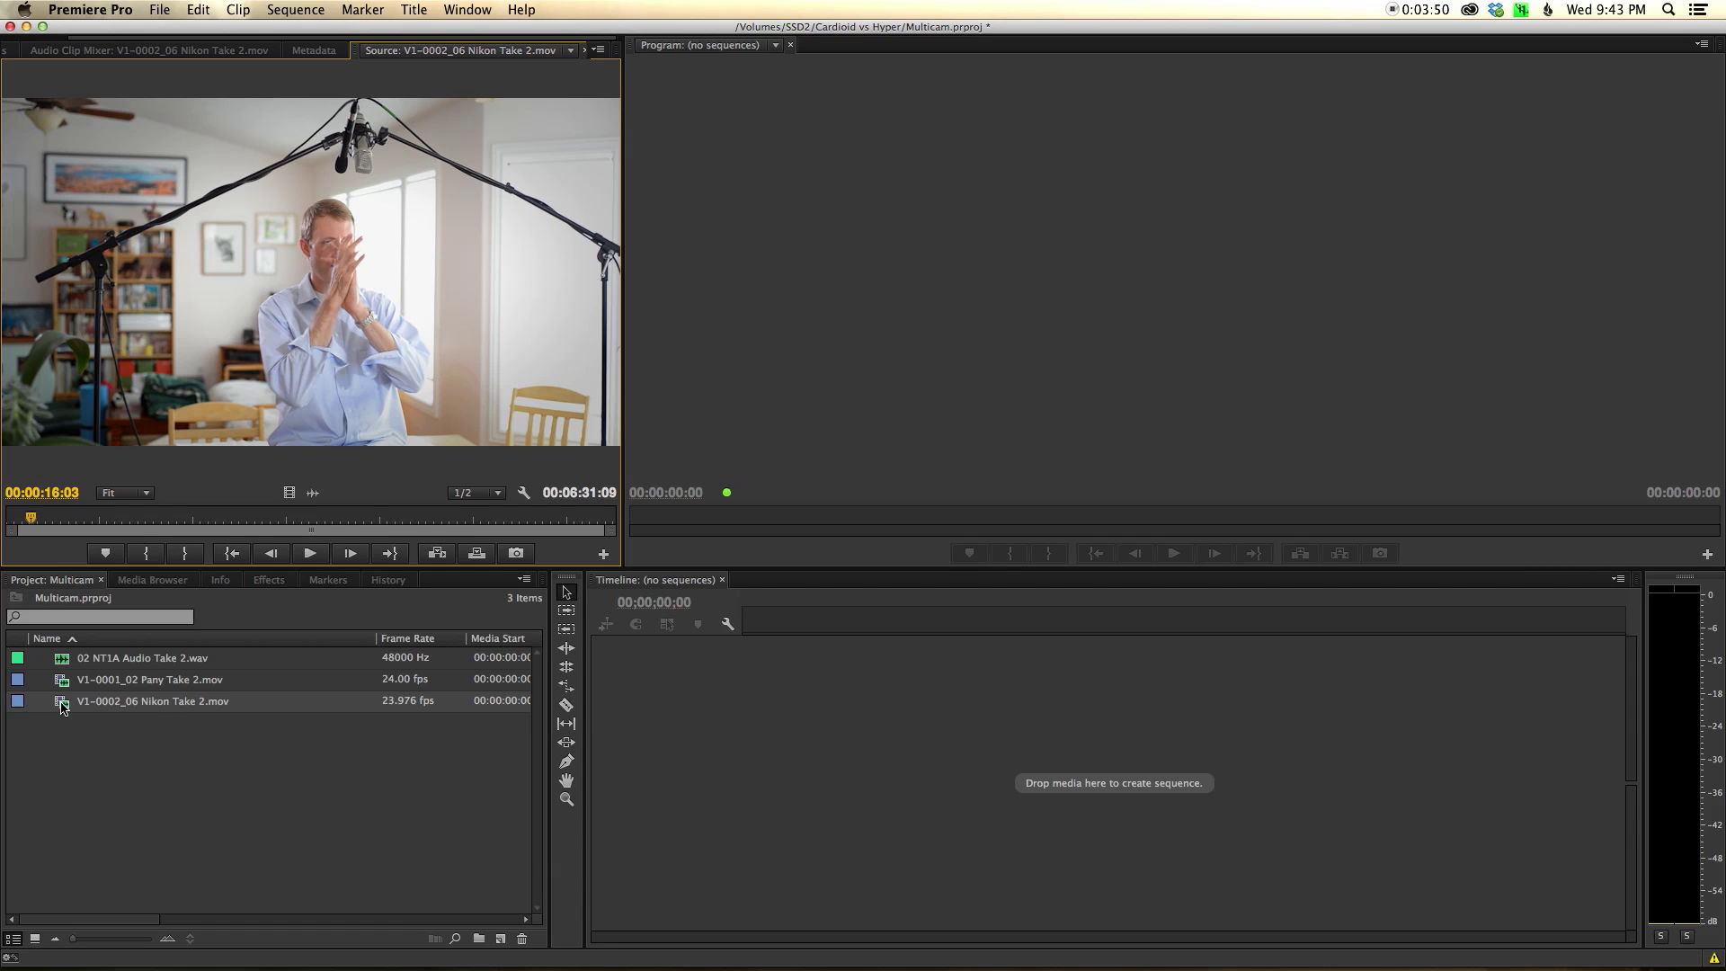
pyautogui.rightClick(47, 519)
pyautogui.click(74, 708)
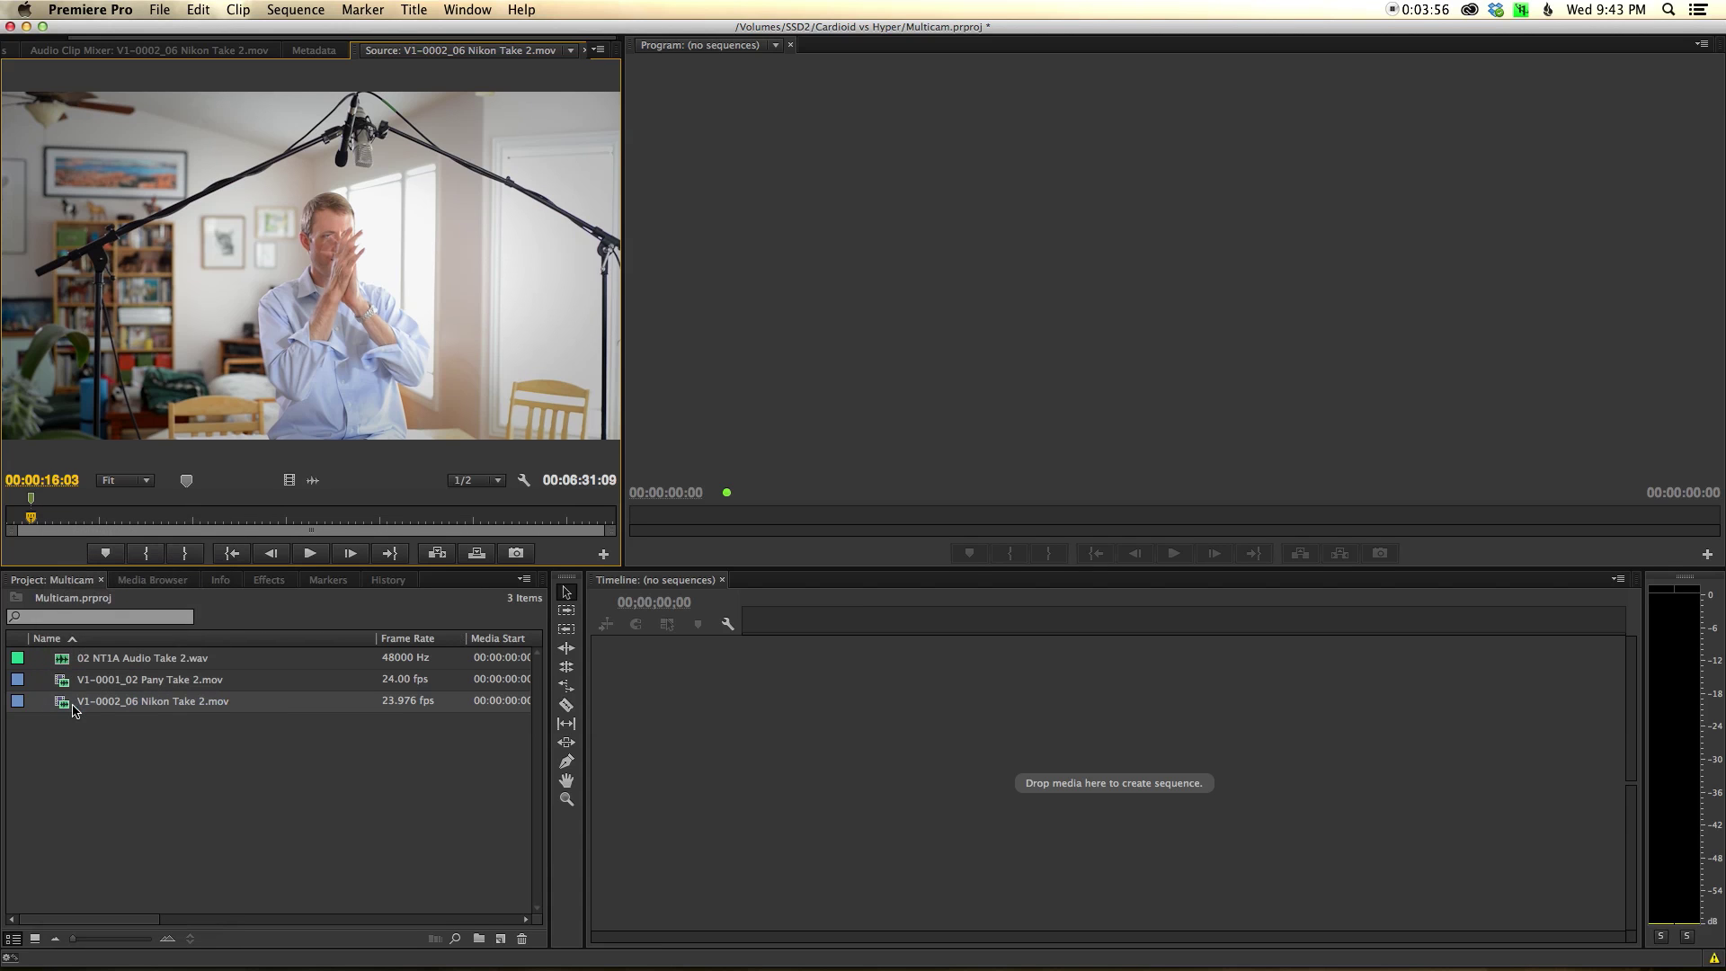
# Open the 02 NT1A Audio Take 2 clip with a wider waveform and play it from the start.
pyautogui.doubleClick(61, 663)
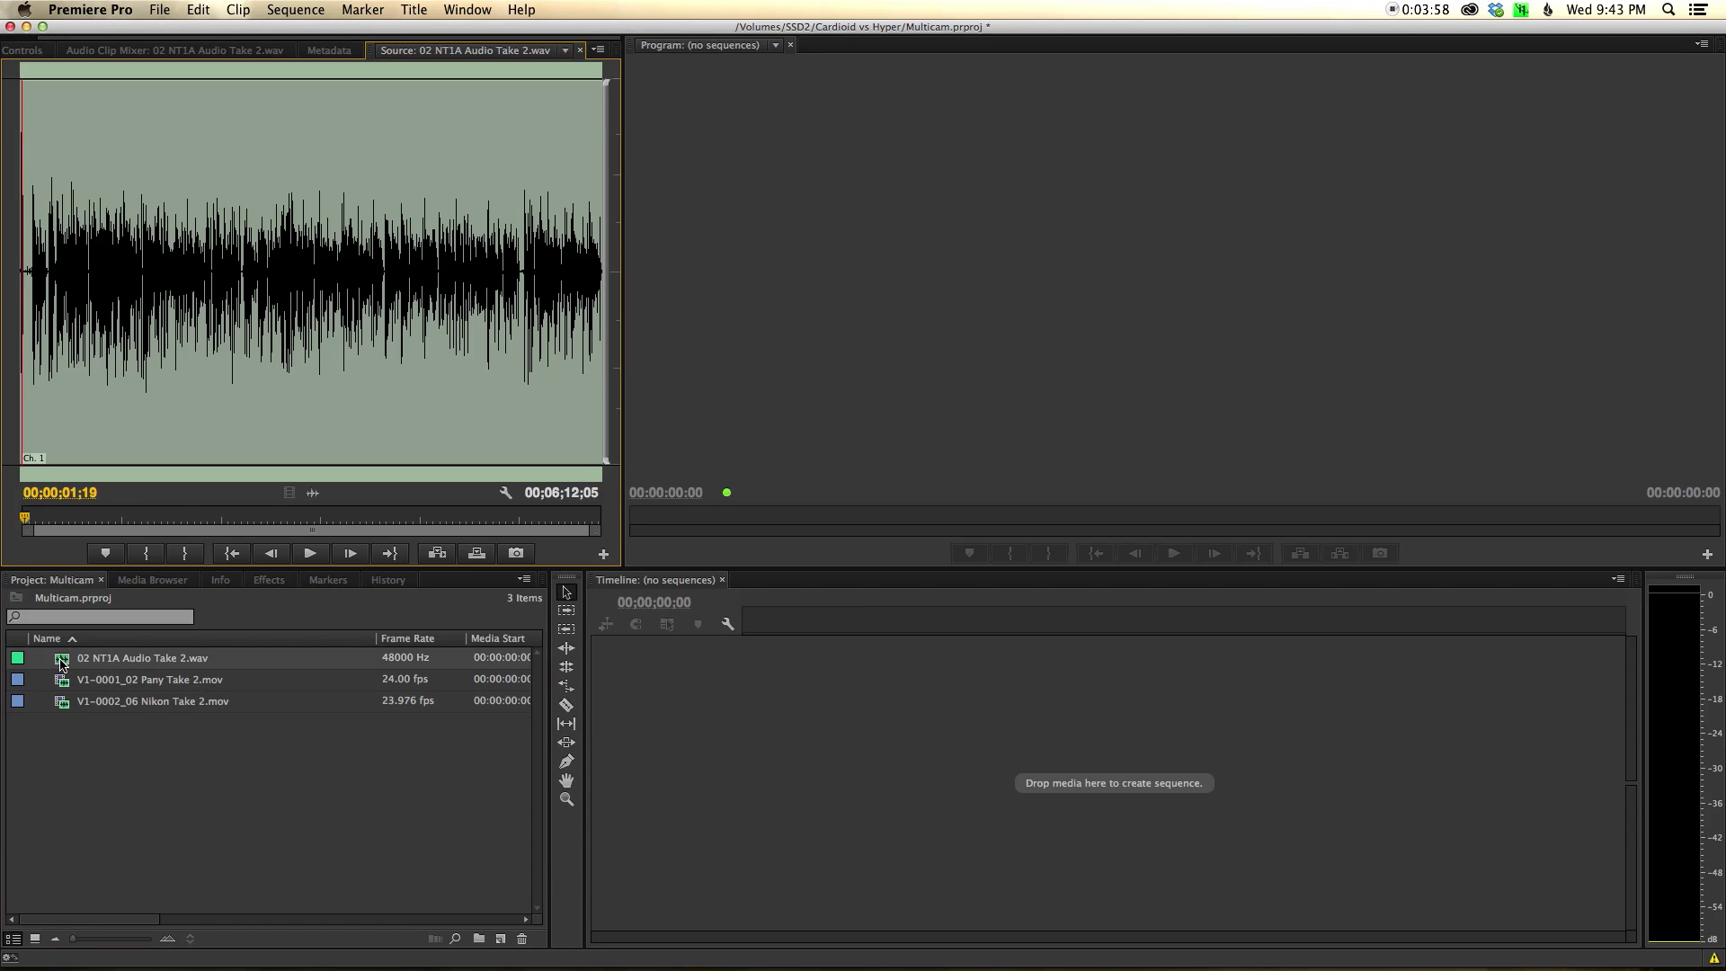
pyautogui.moveTo(622, 493); pyautogui.dragTo(1356, 500)
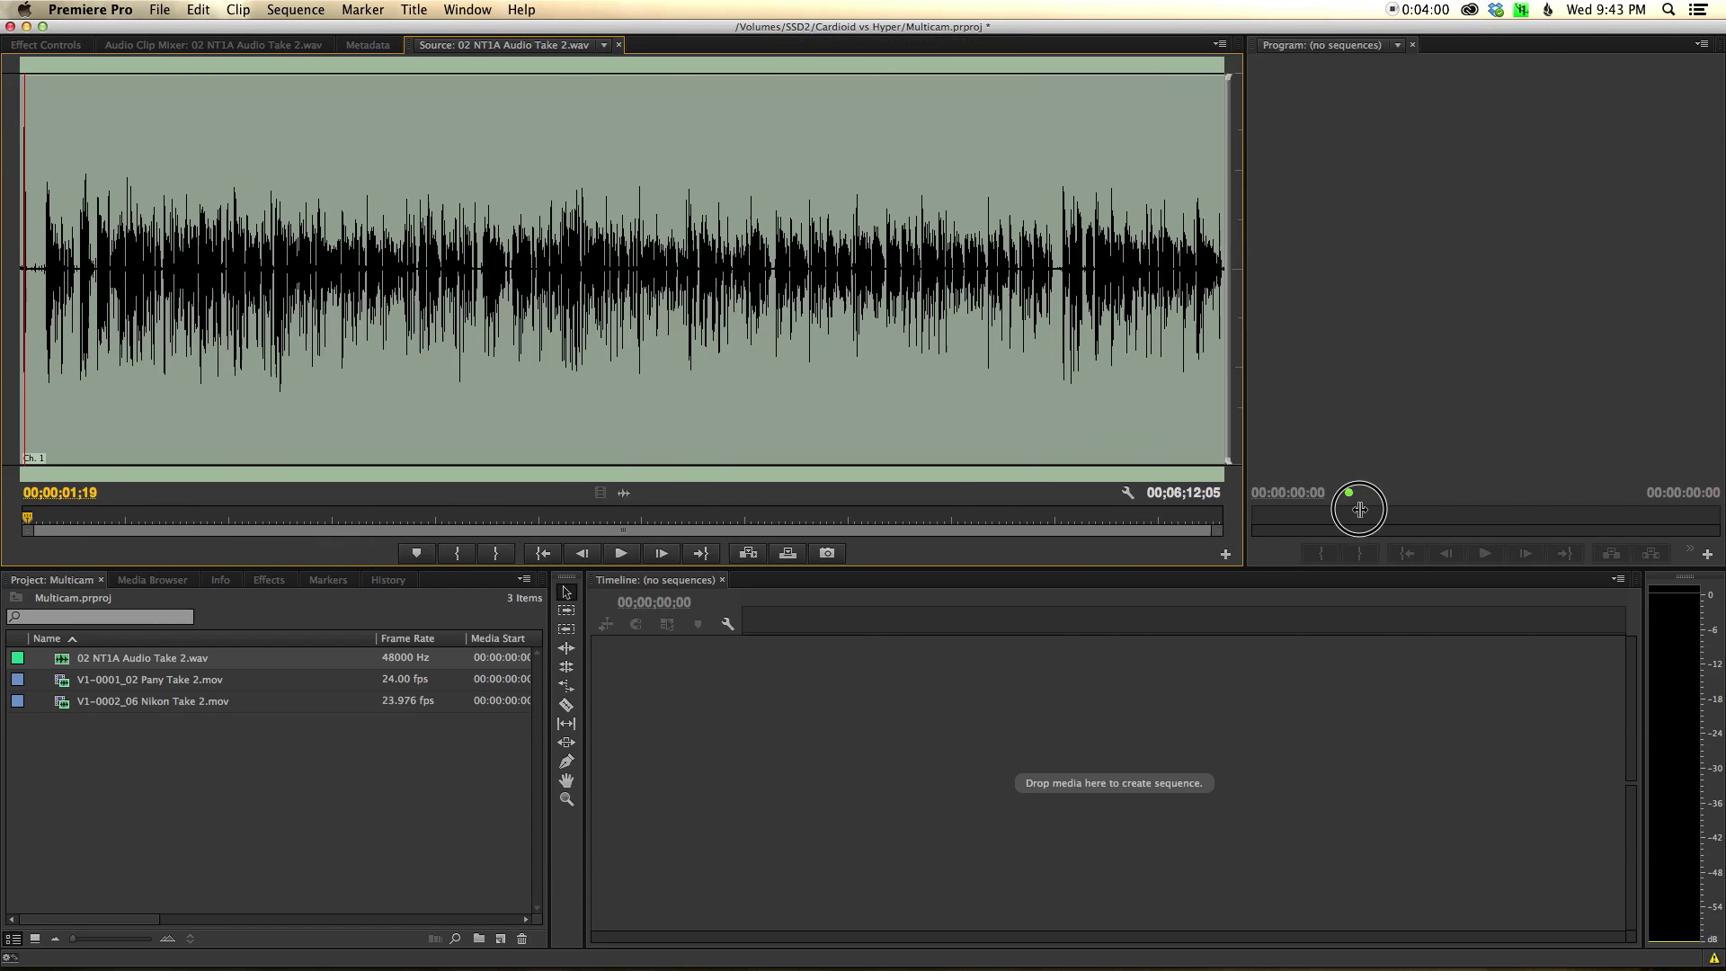
pyautogui.press('Home')
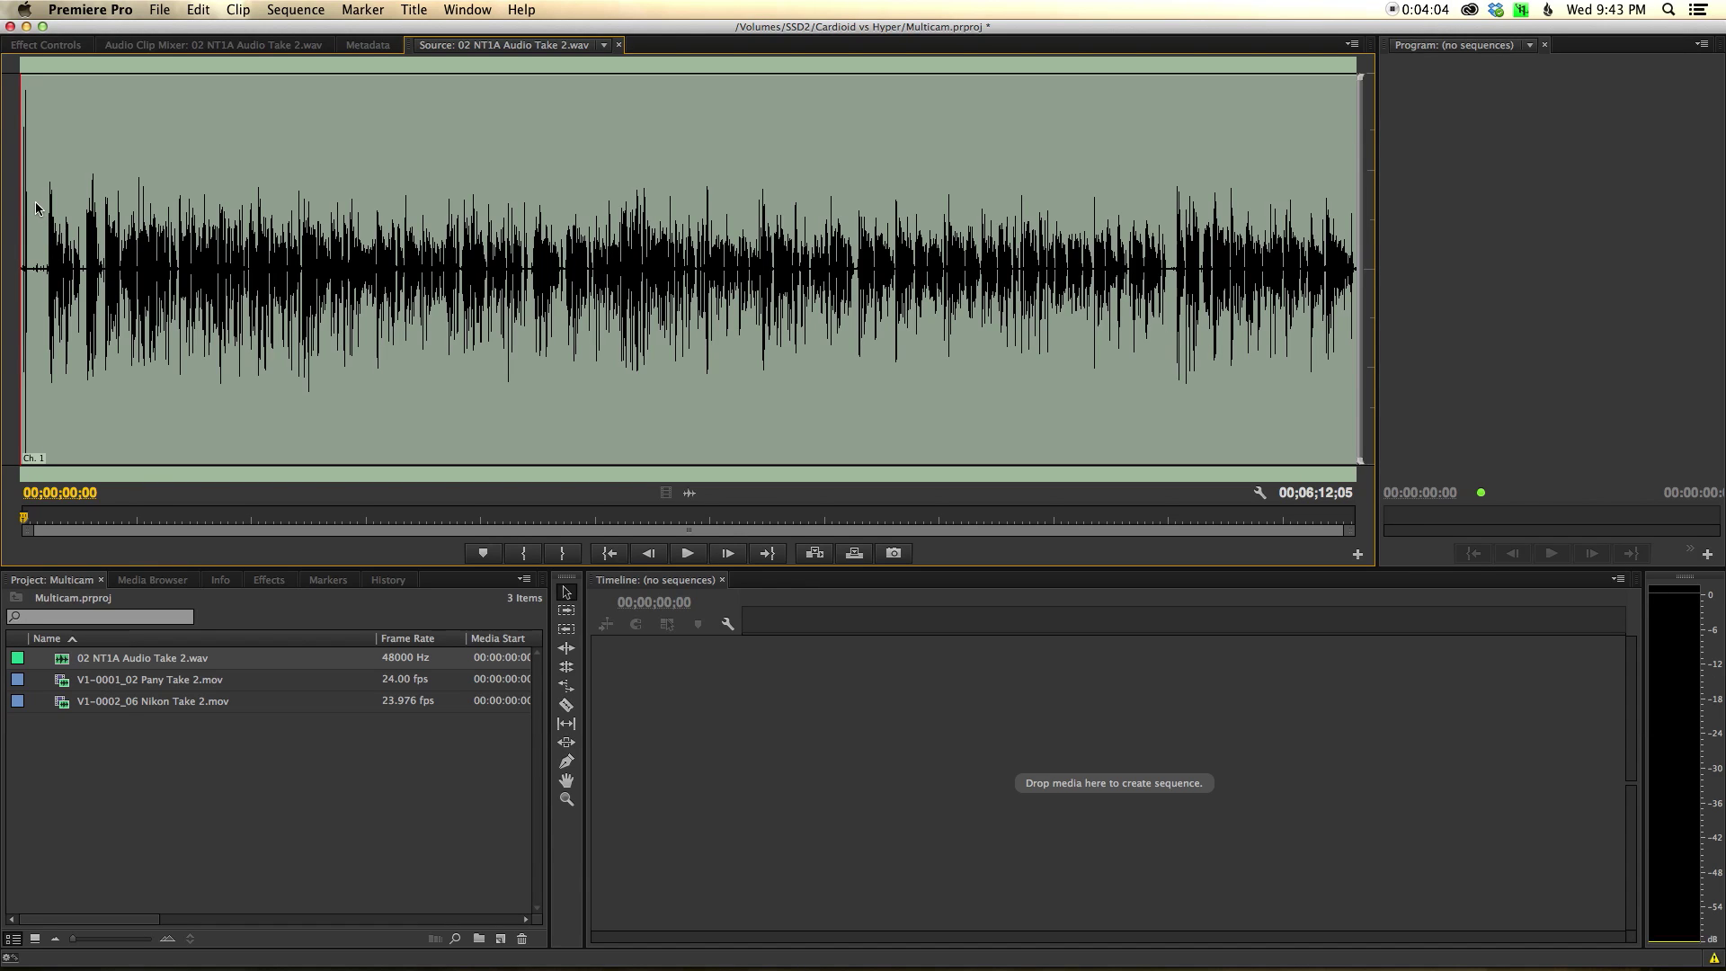
pyautogui.press('space')
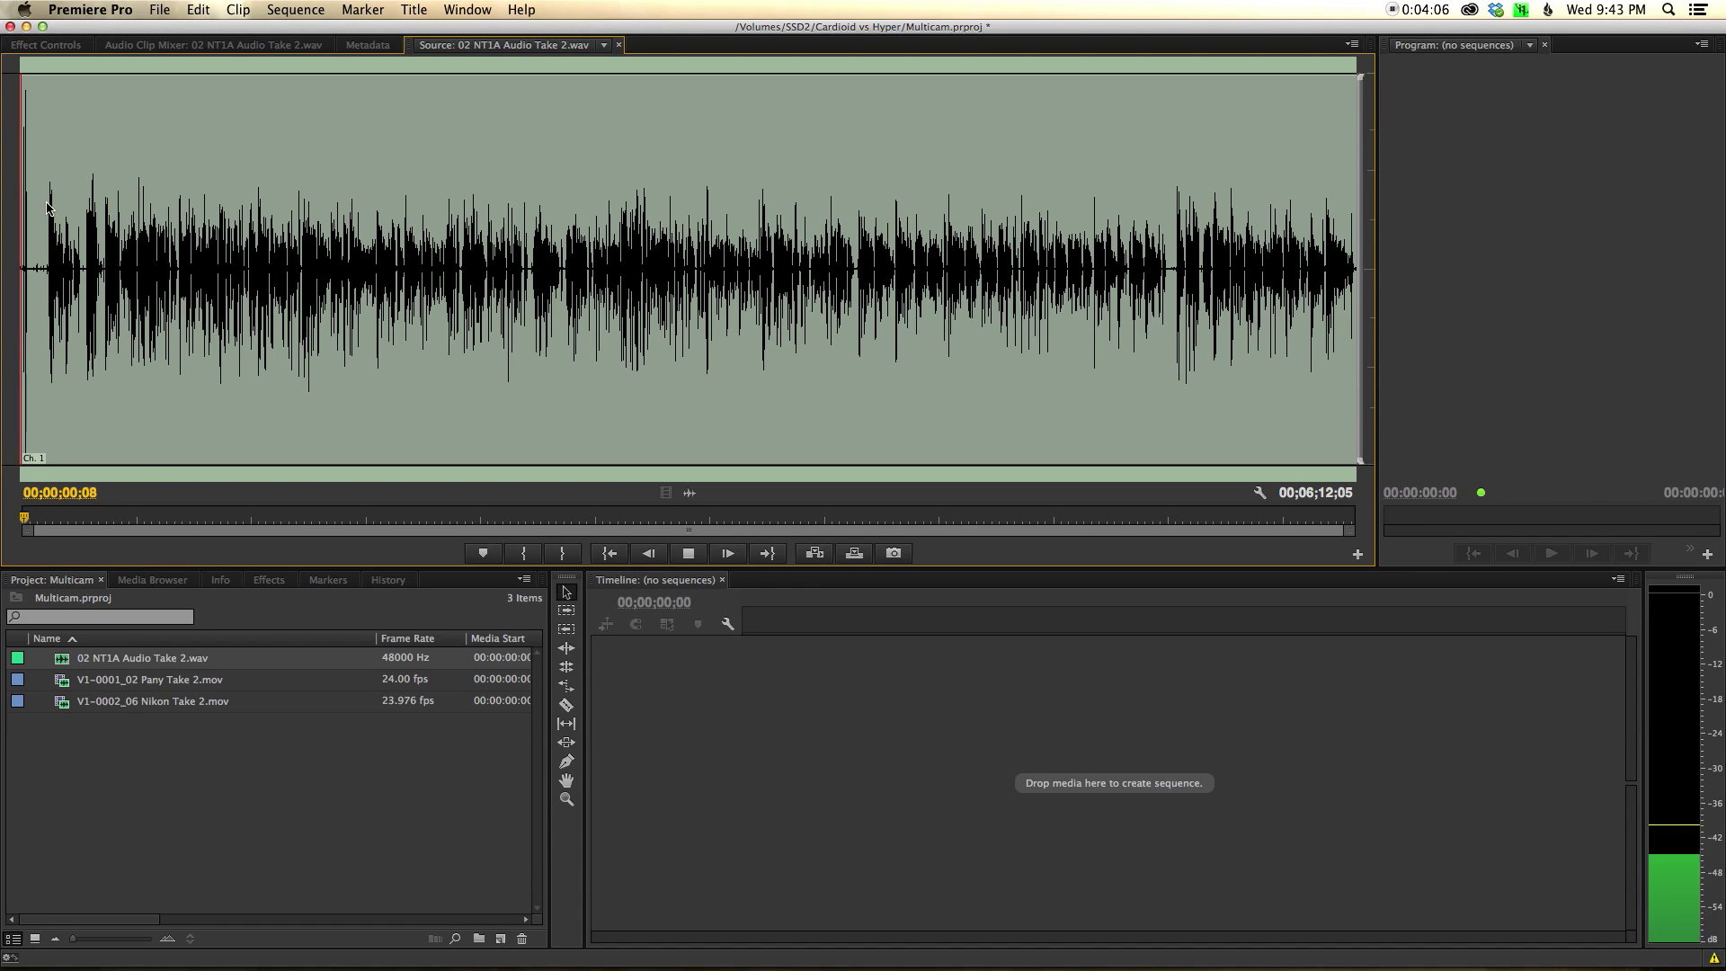
pyautogui.press('space')
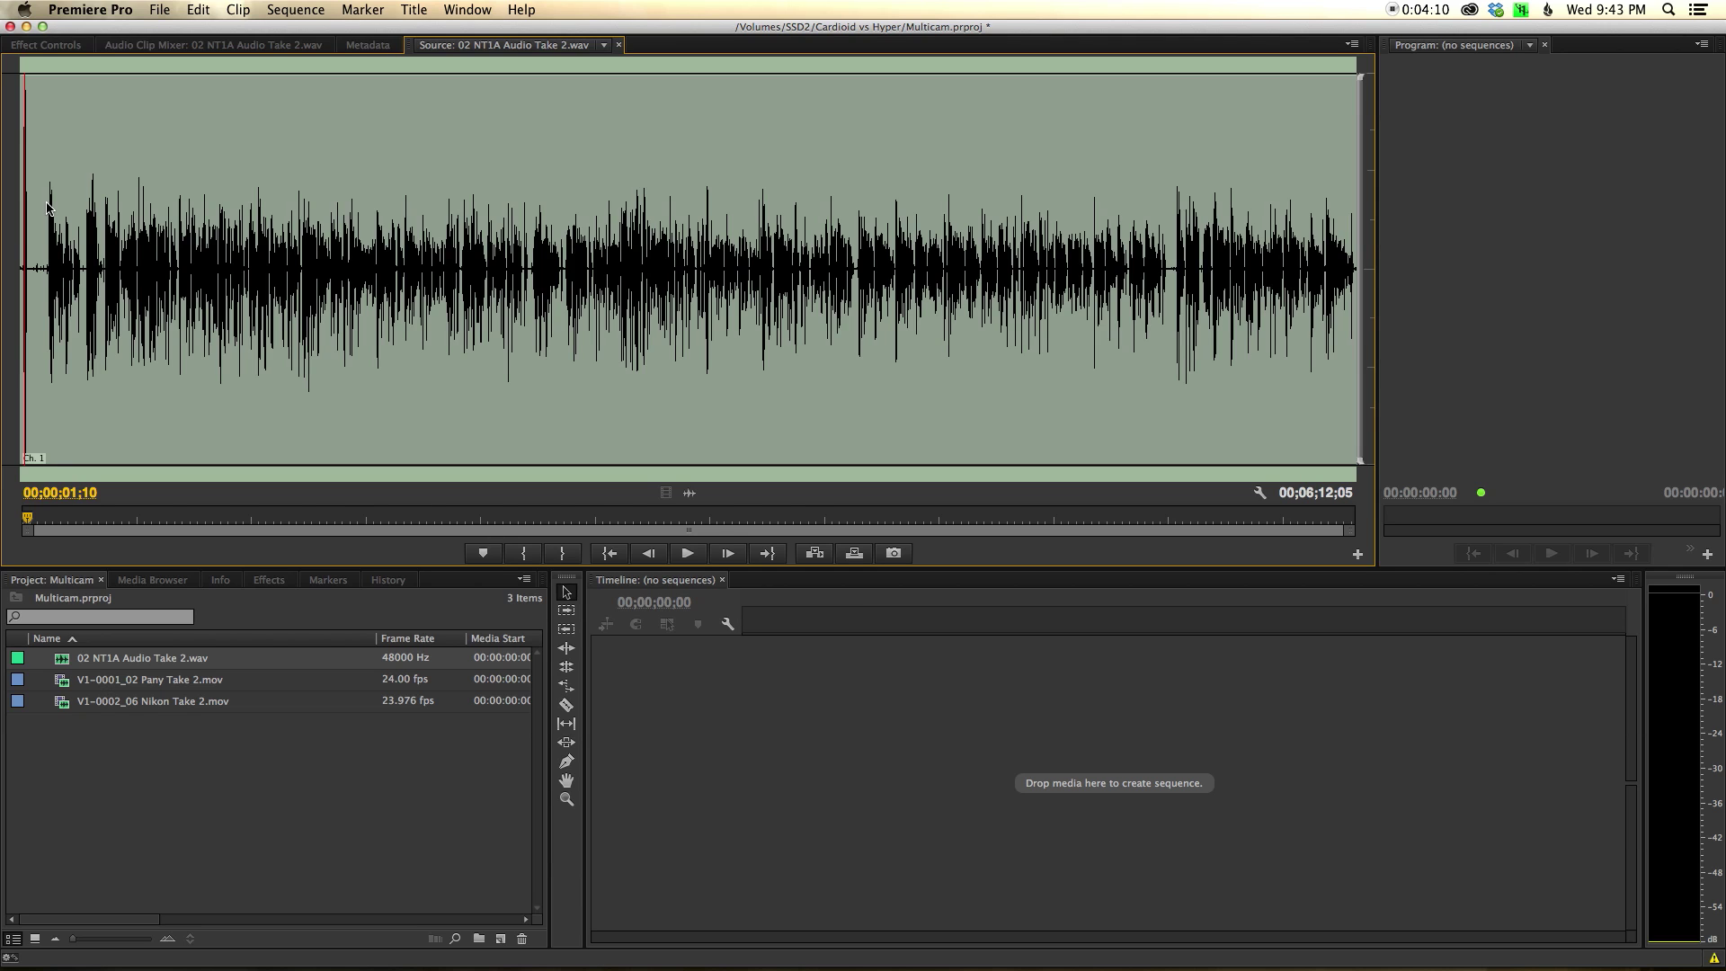
# Add a marker on the clap peak at 00:00:01:03 and select all three clips.
pyautogui.press('space')
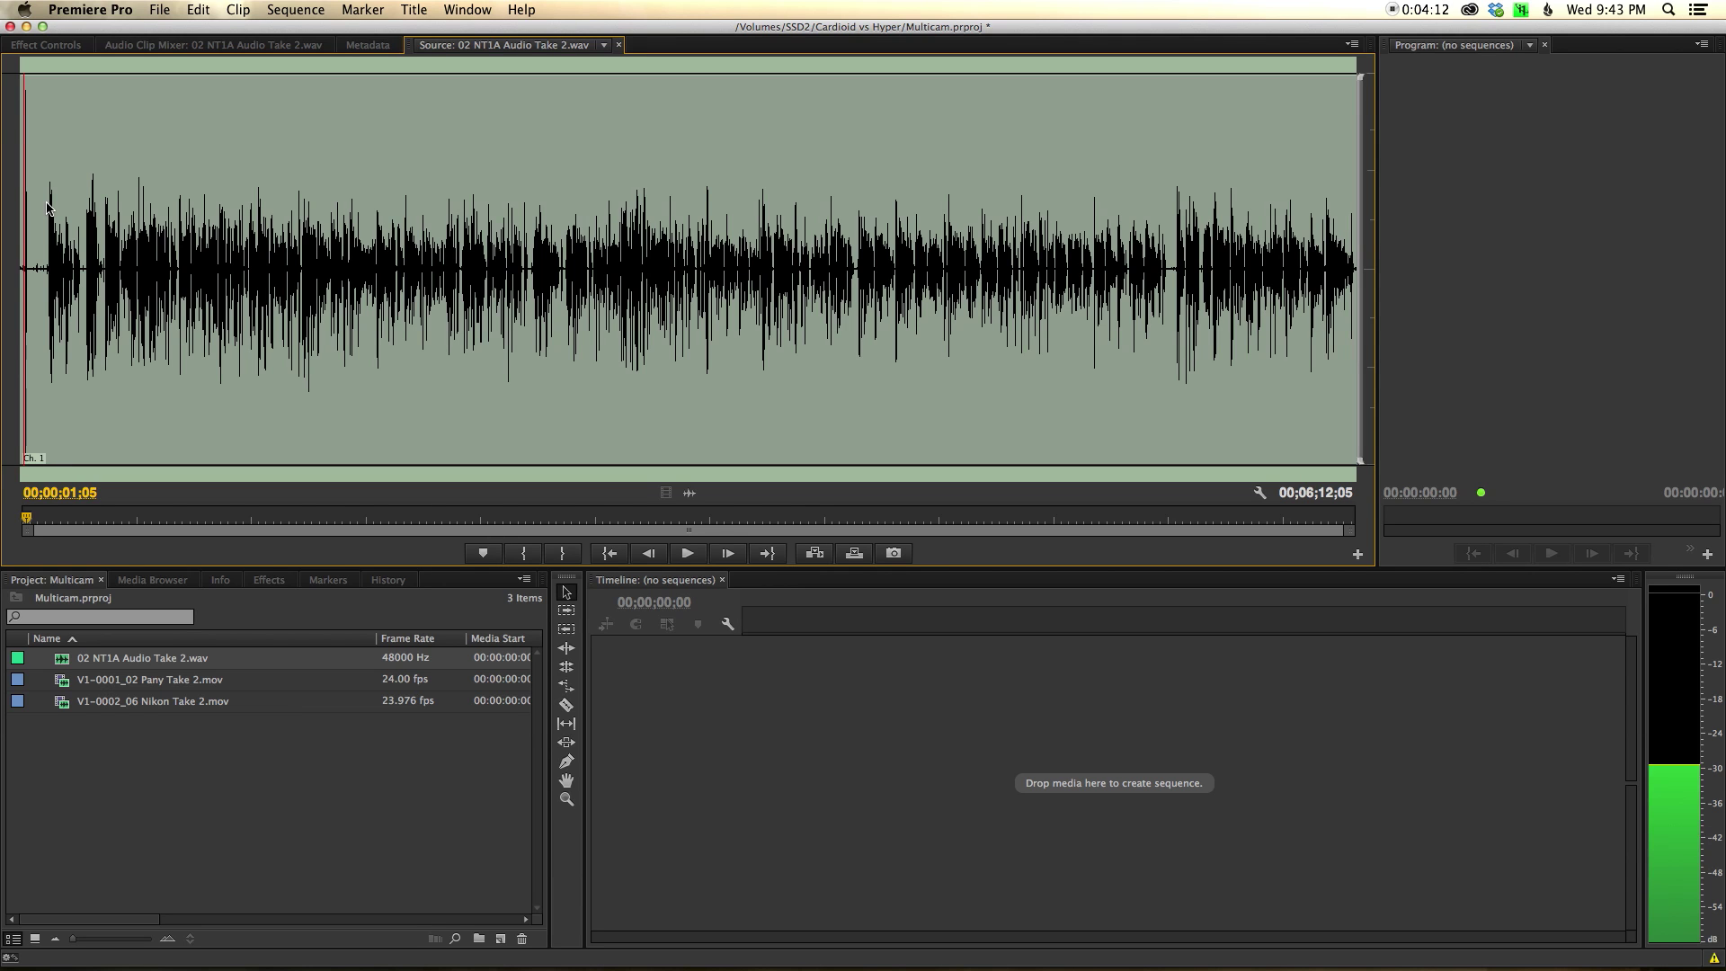
pyautogui.press('space')
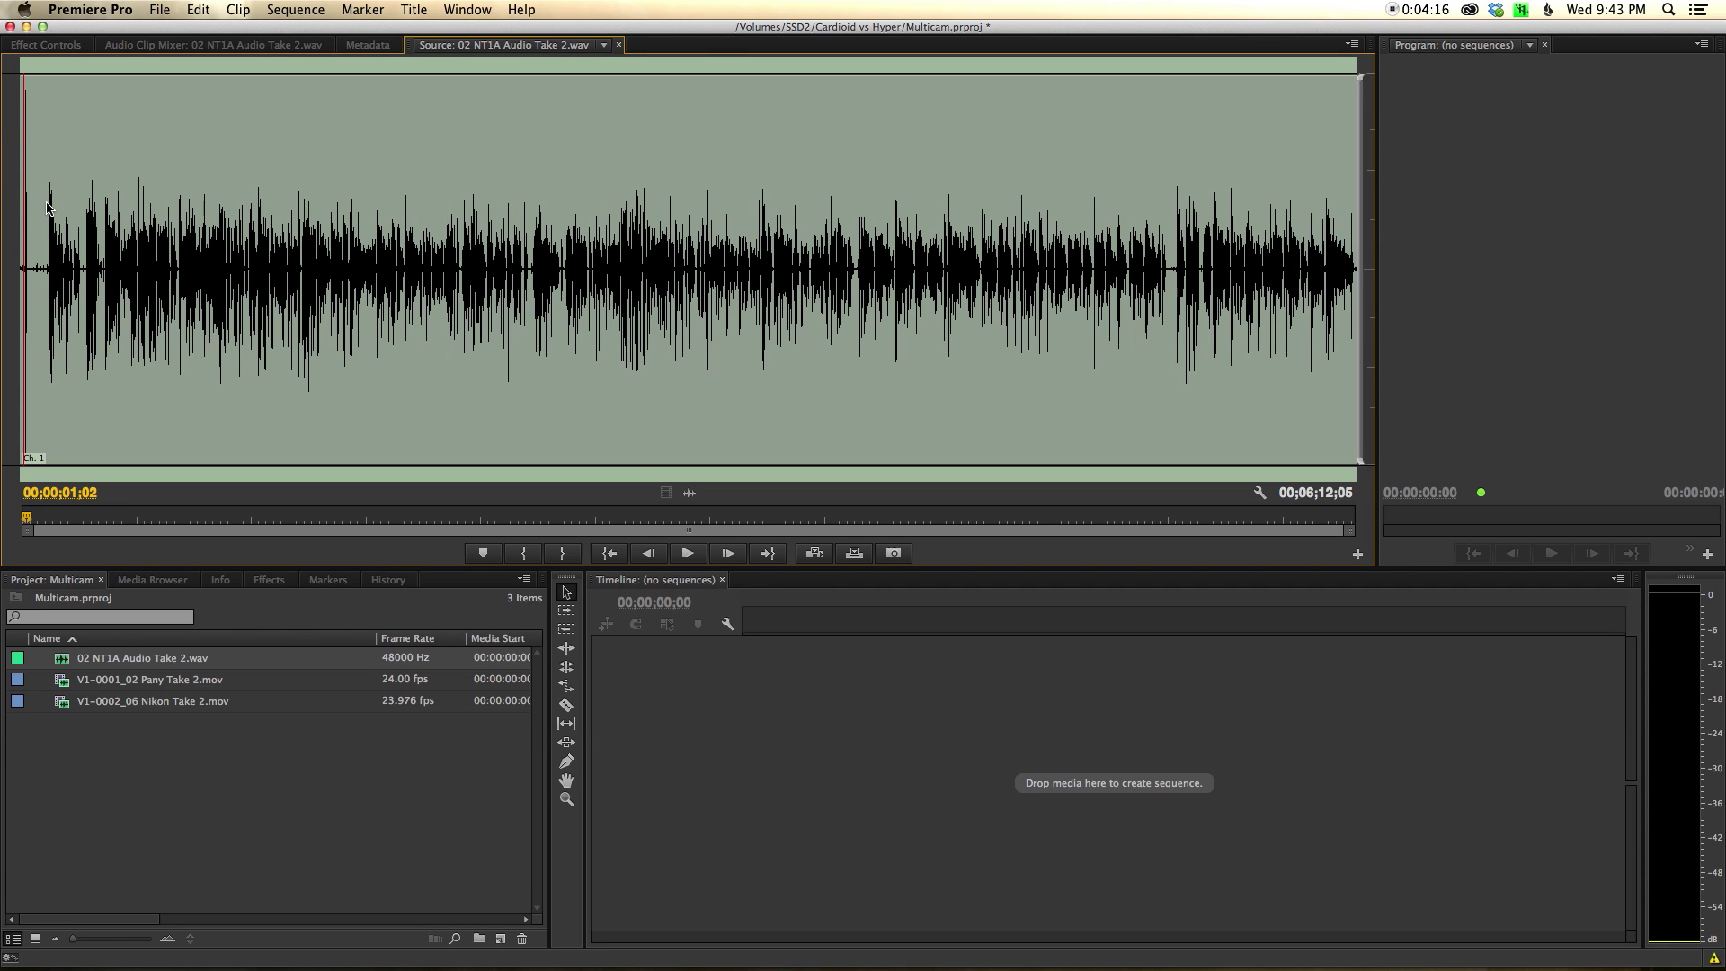
pyautogui.press('space')
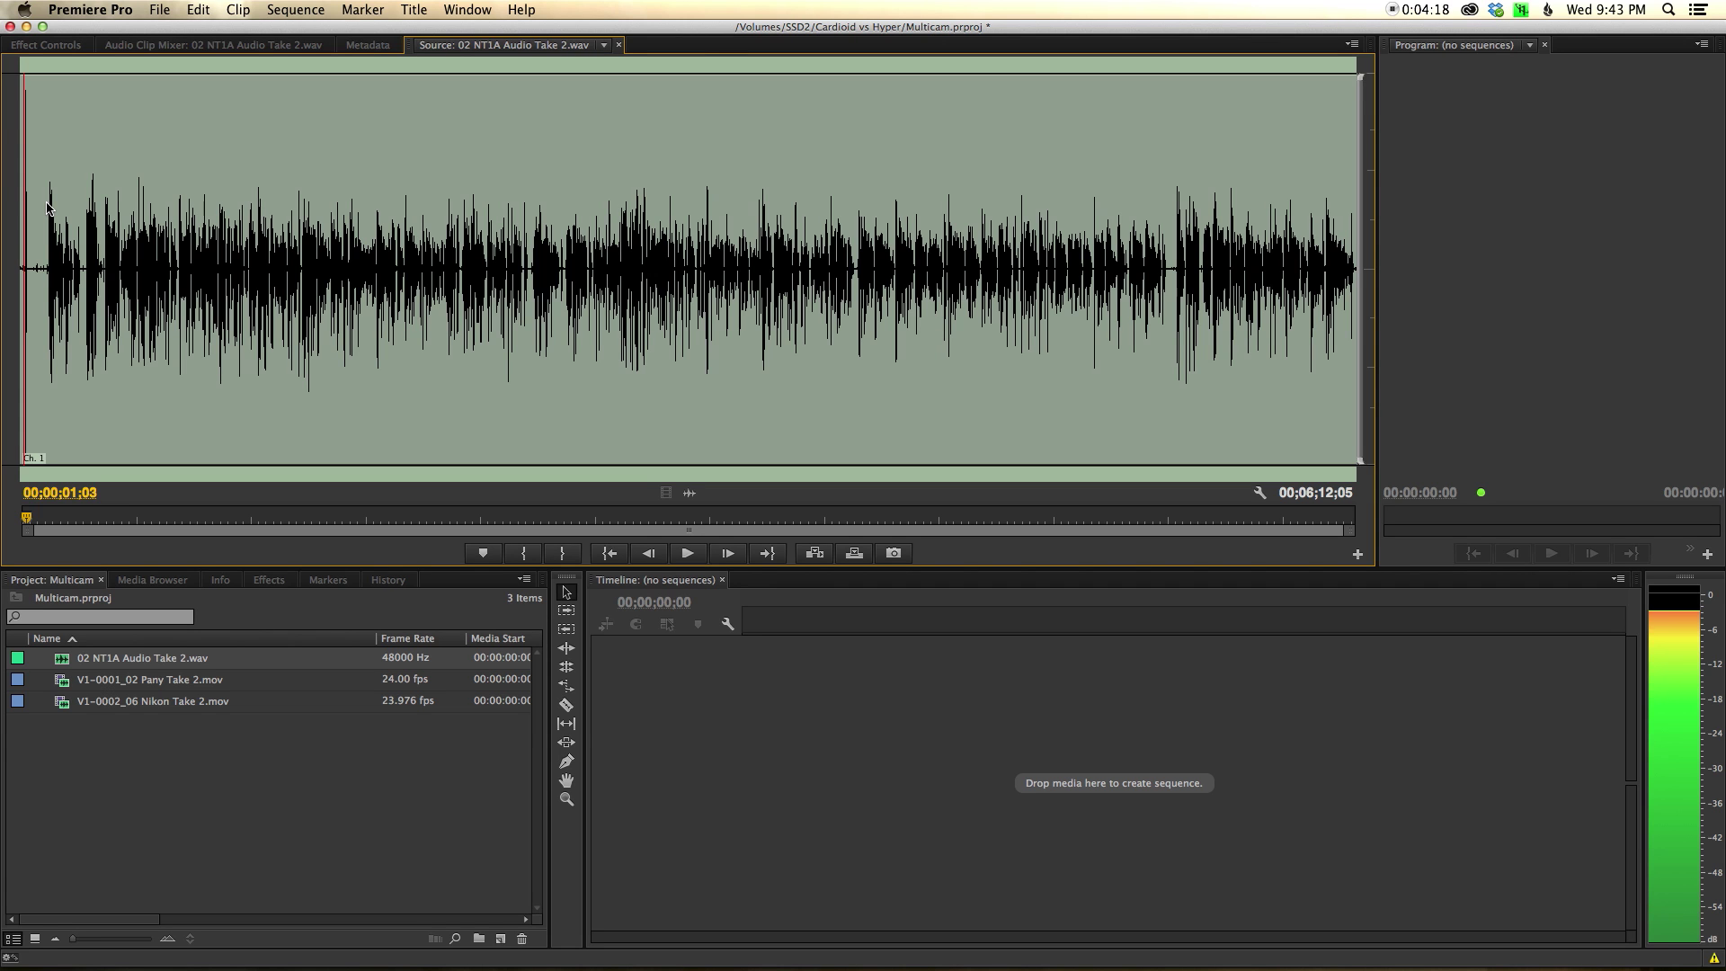
pyautogui.rightClick(51, 519)
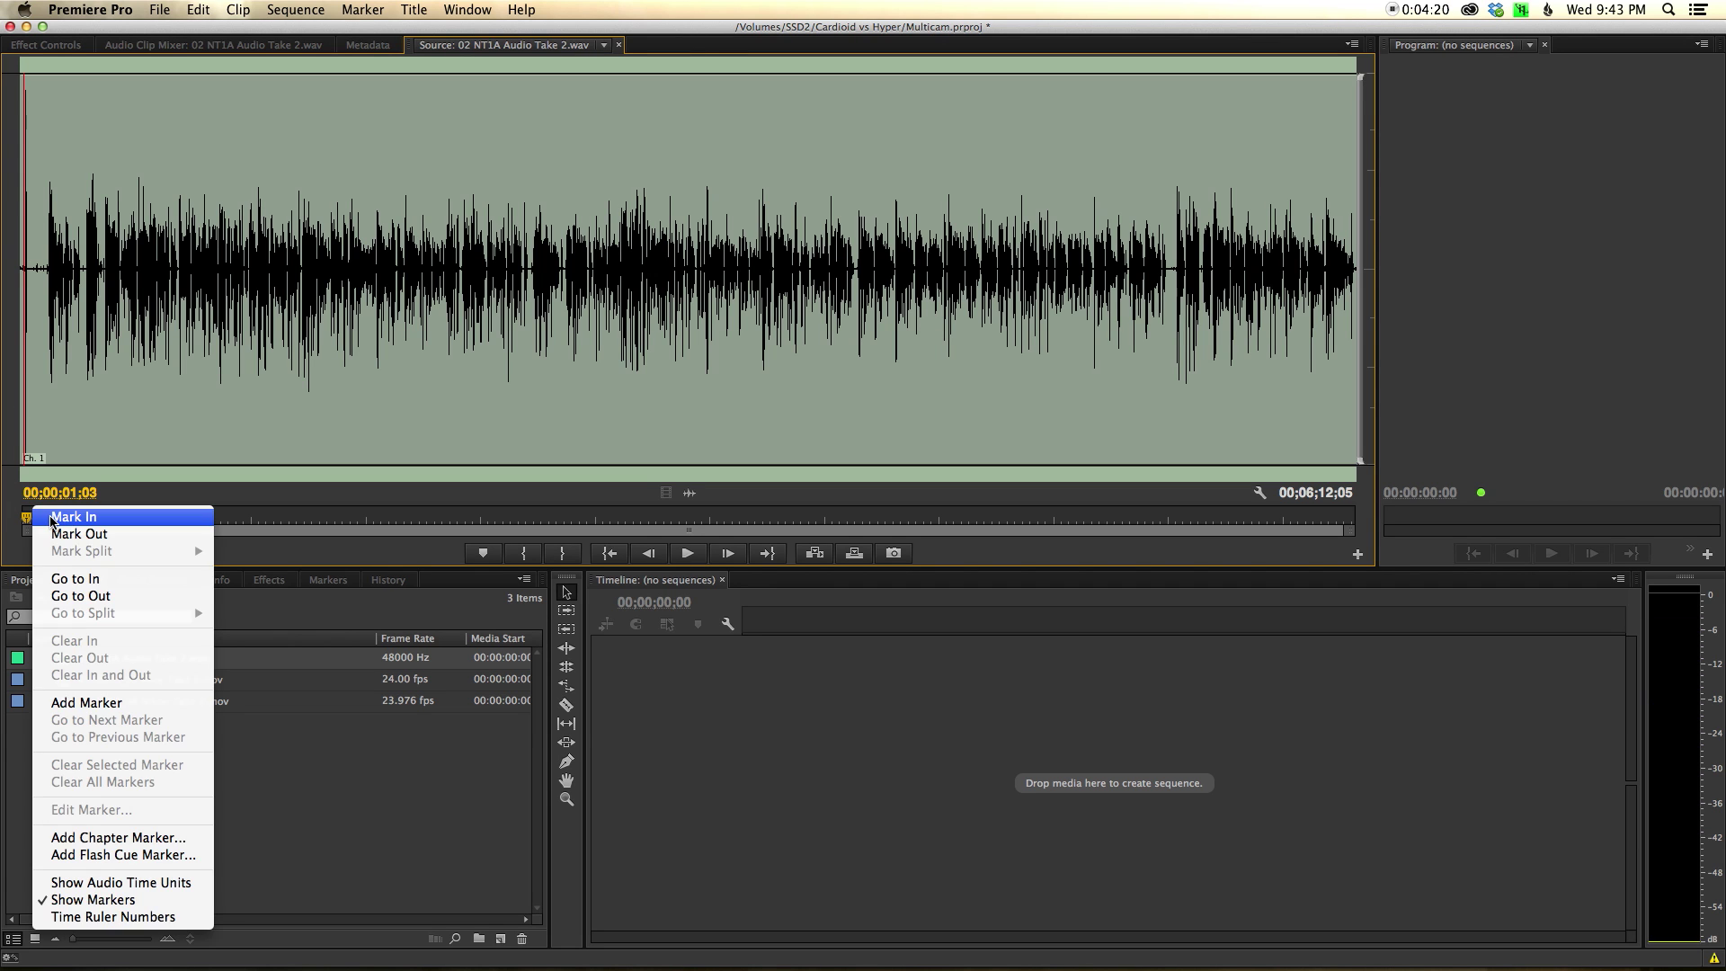
pyautogui.click(90, 706)
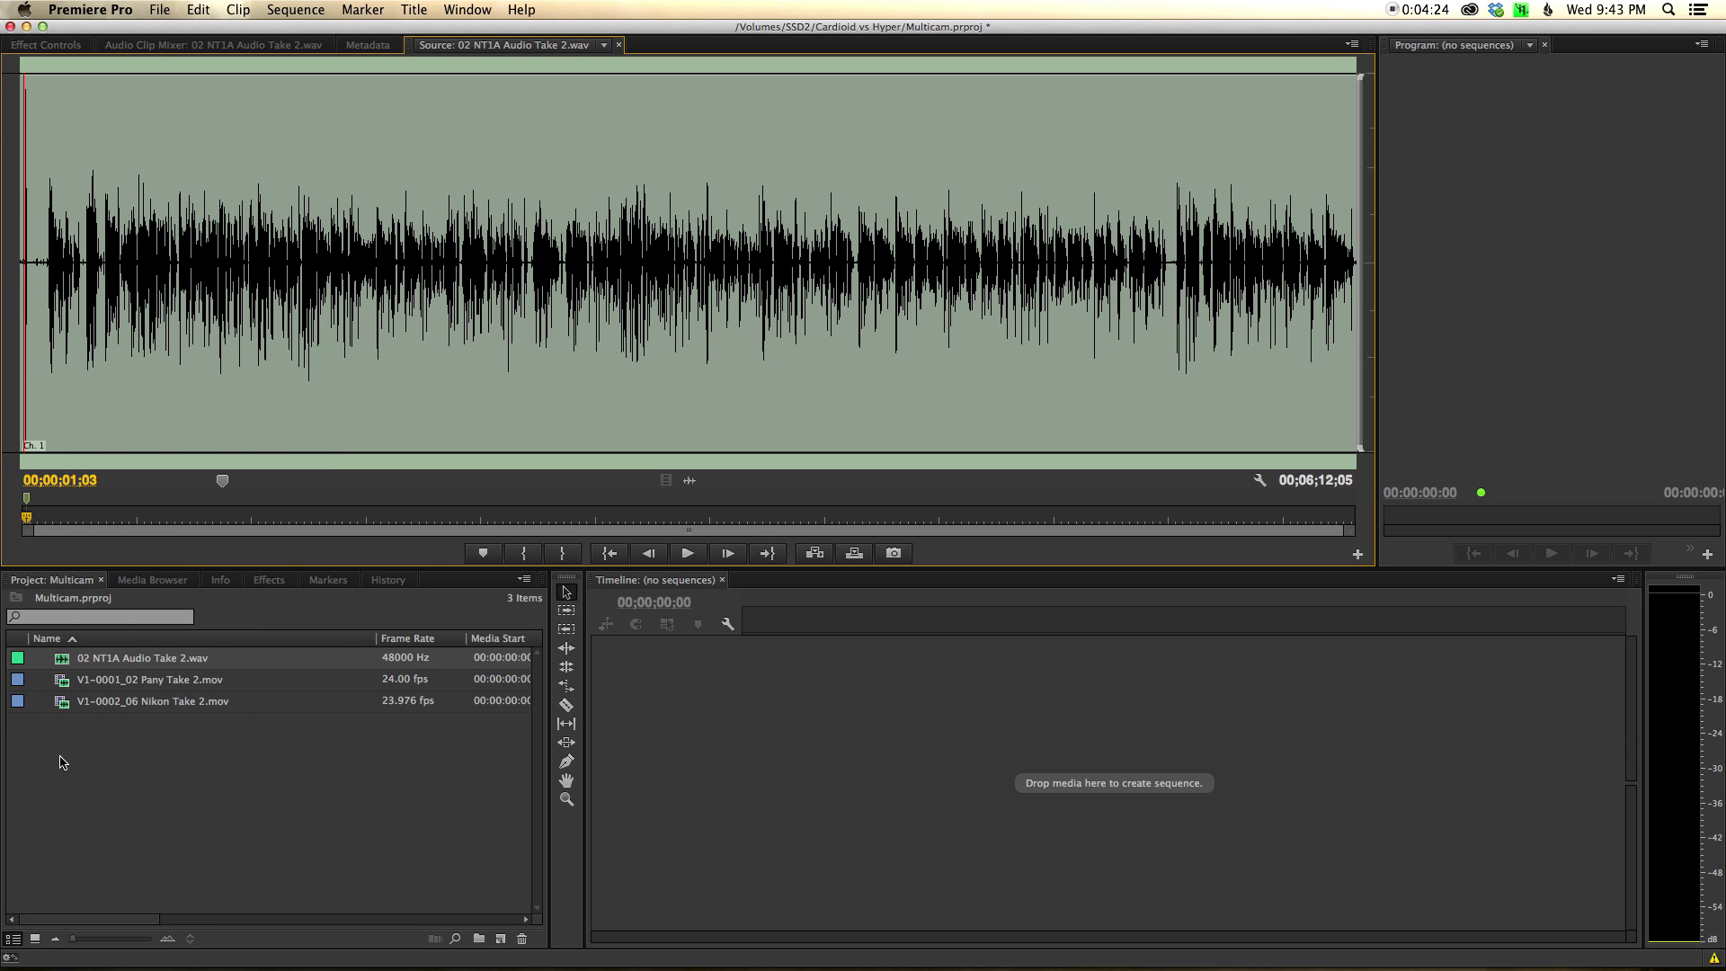
pyautogui.moveTo(151, 788); pyautogui.dragTo(112, 660)
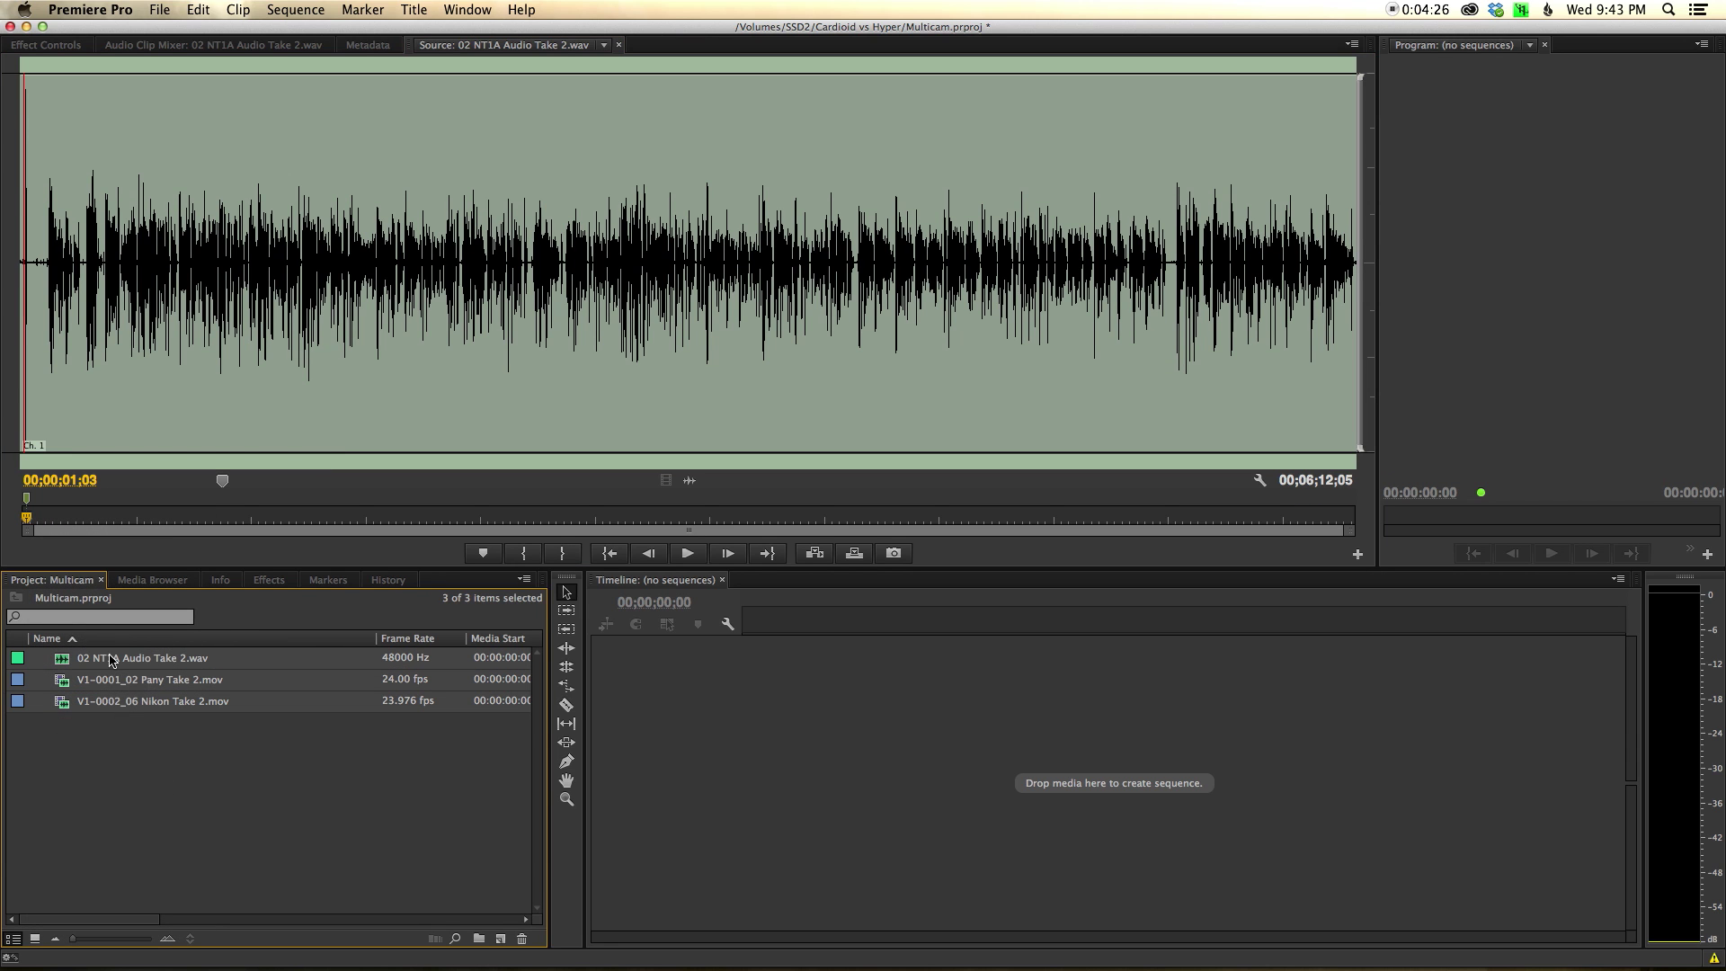
# Start a multi-camera source sequence from the selected clips, synchronized by Clip Marker.
pyautogui.rightClick(124, 667)
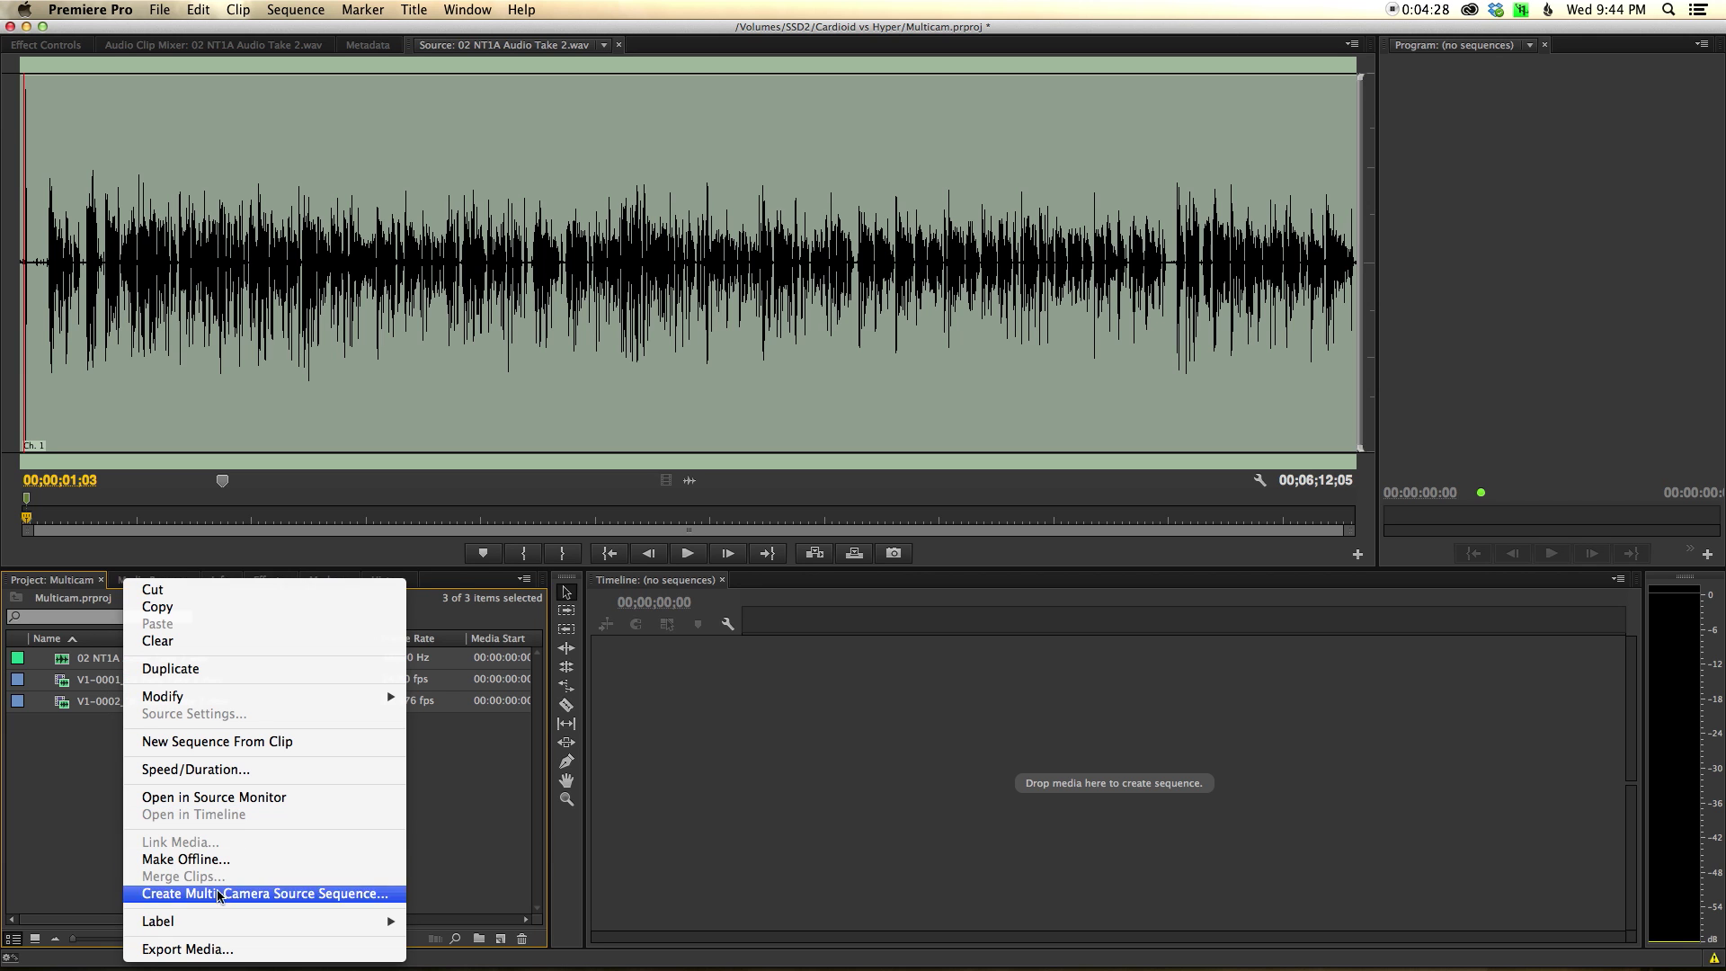
pyautogui.click(251, 897)
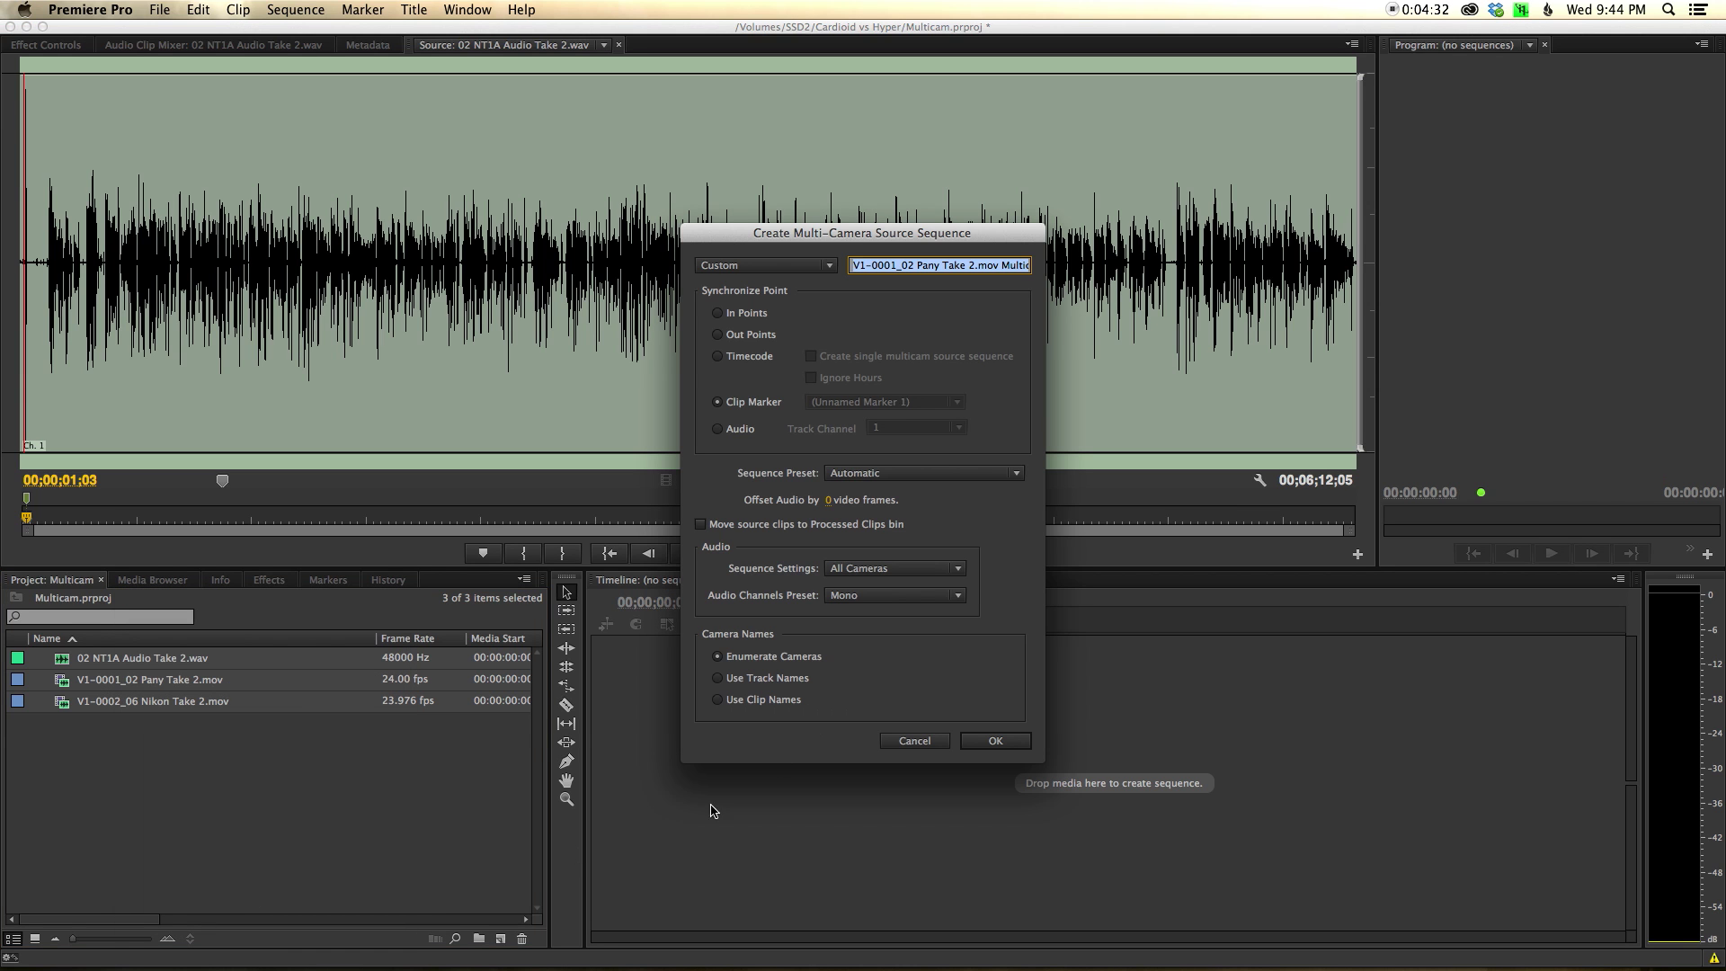
pyautogui.click(717, 429)
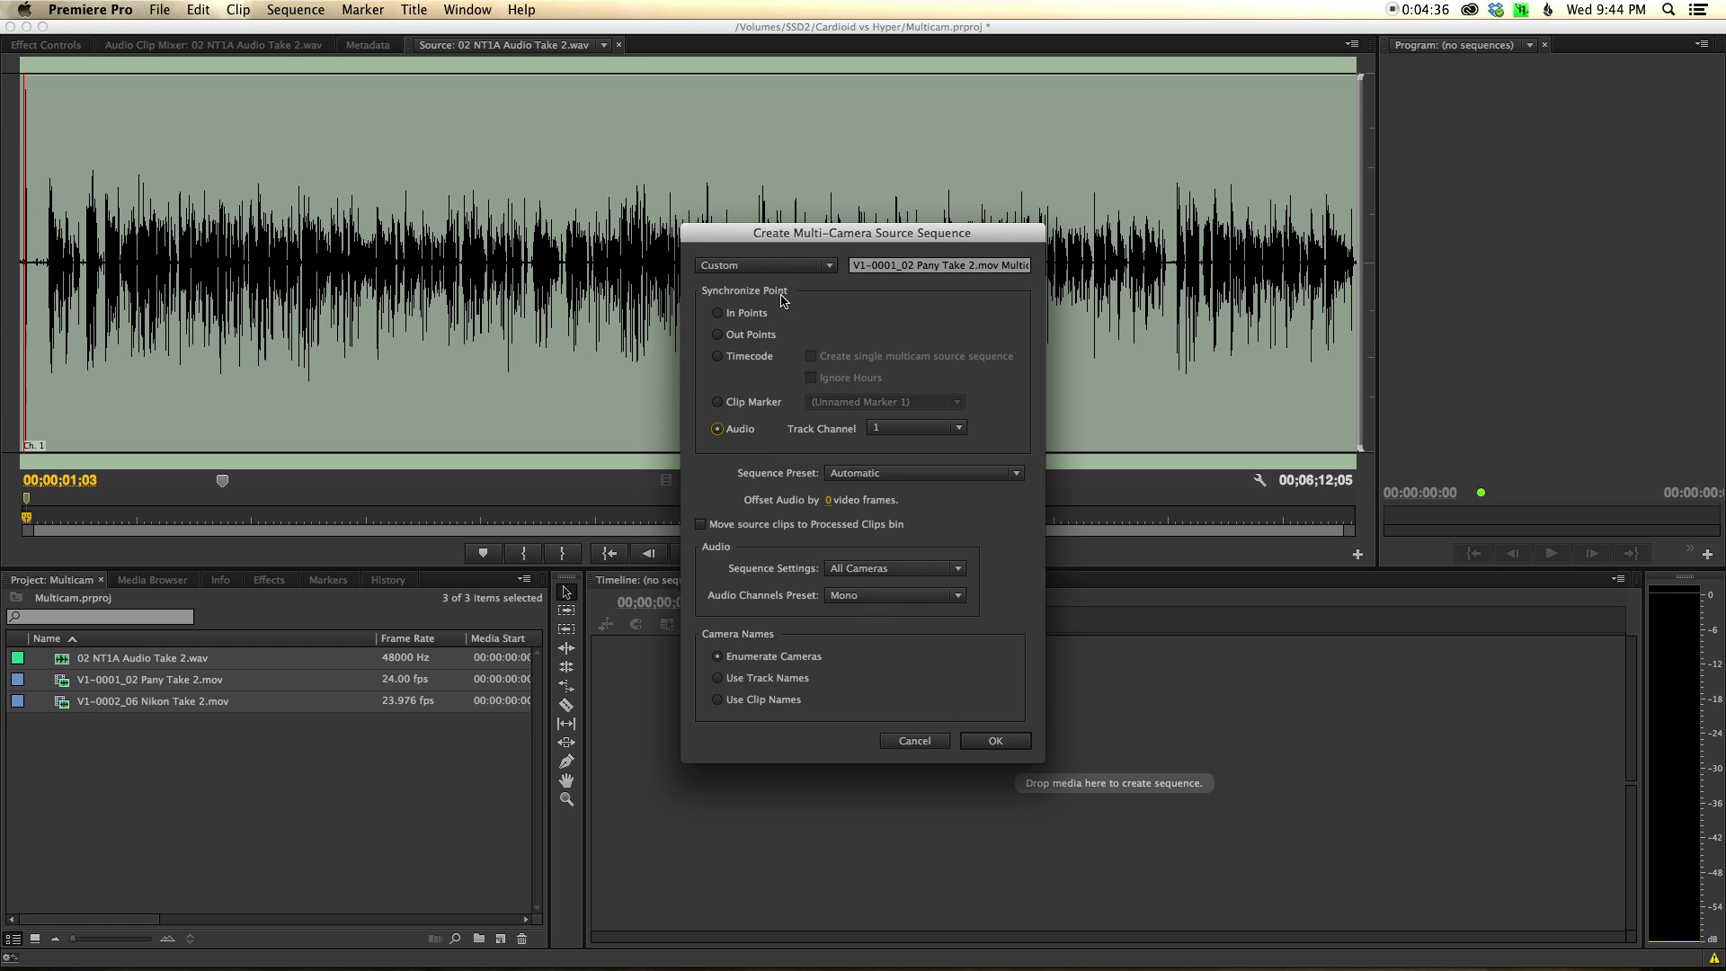
pyautogui.click(719, 403)
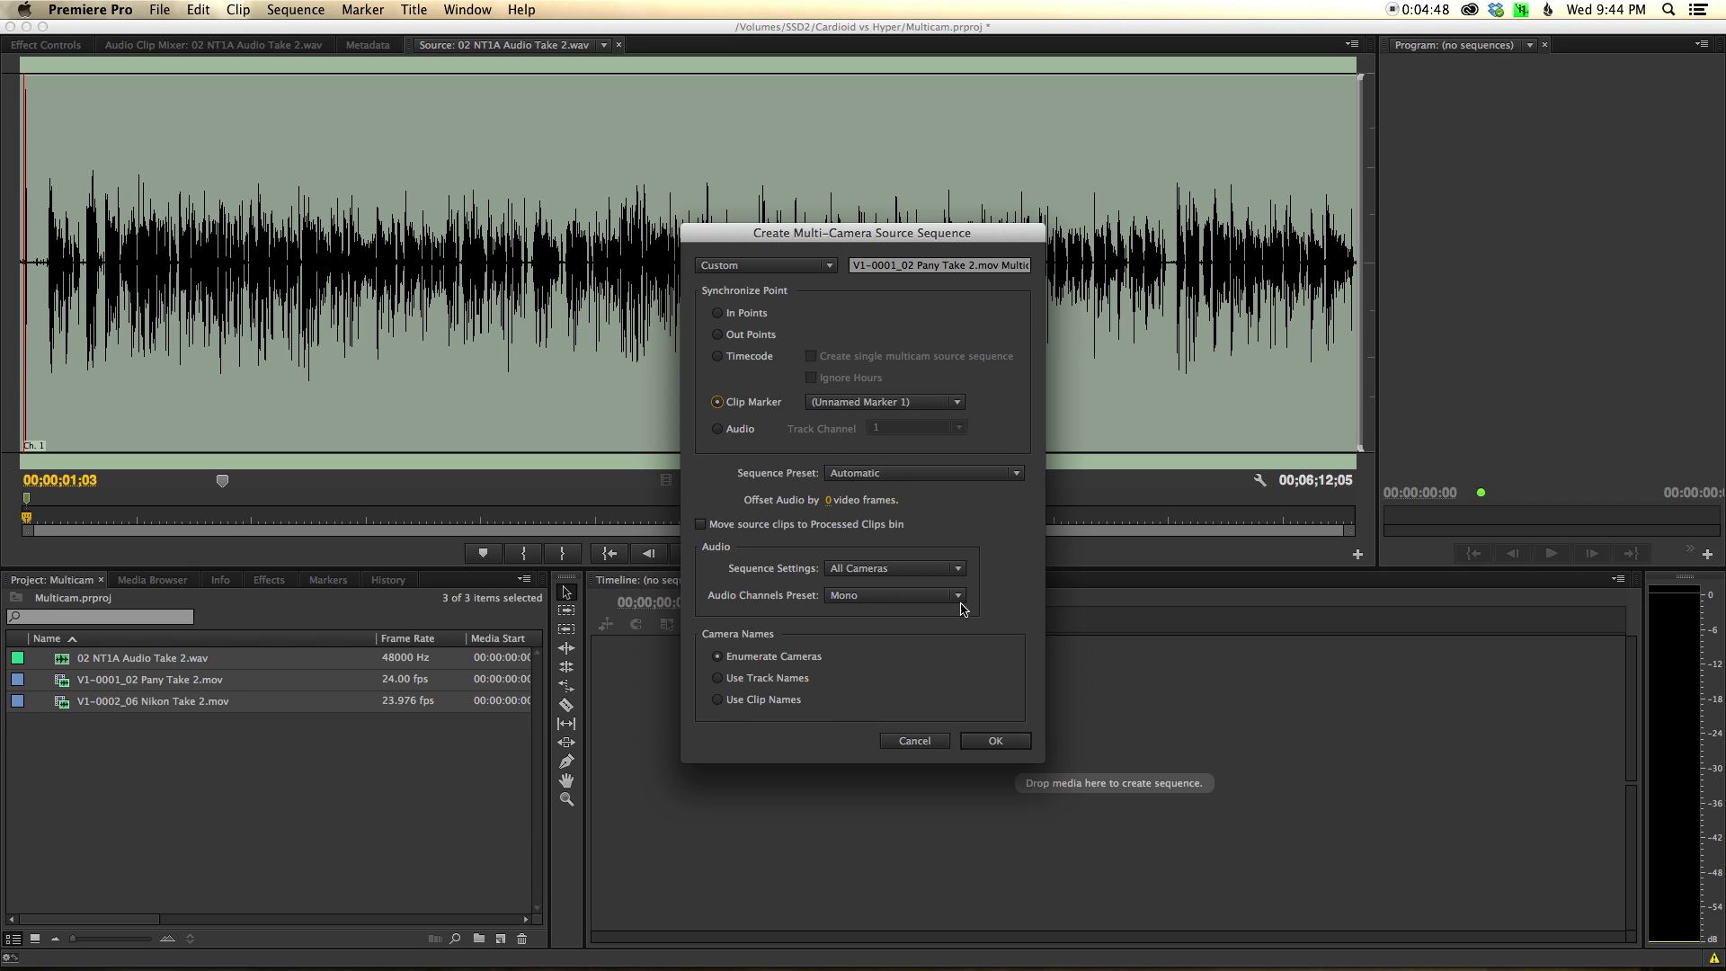
# Keep the Automatic sequence preset and All Cameras audio, and create the multicam sequence.
pyautogui.click(1017, 473)
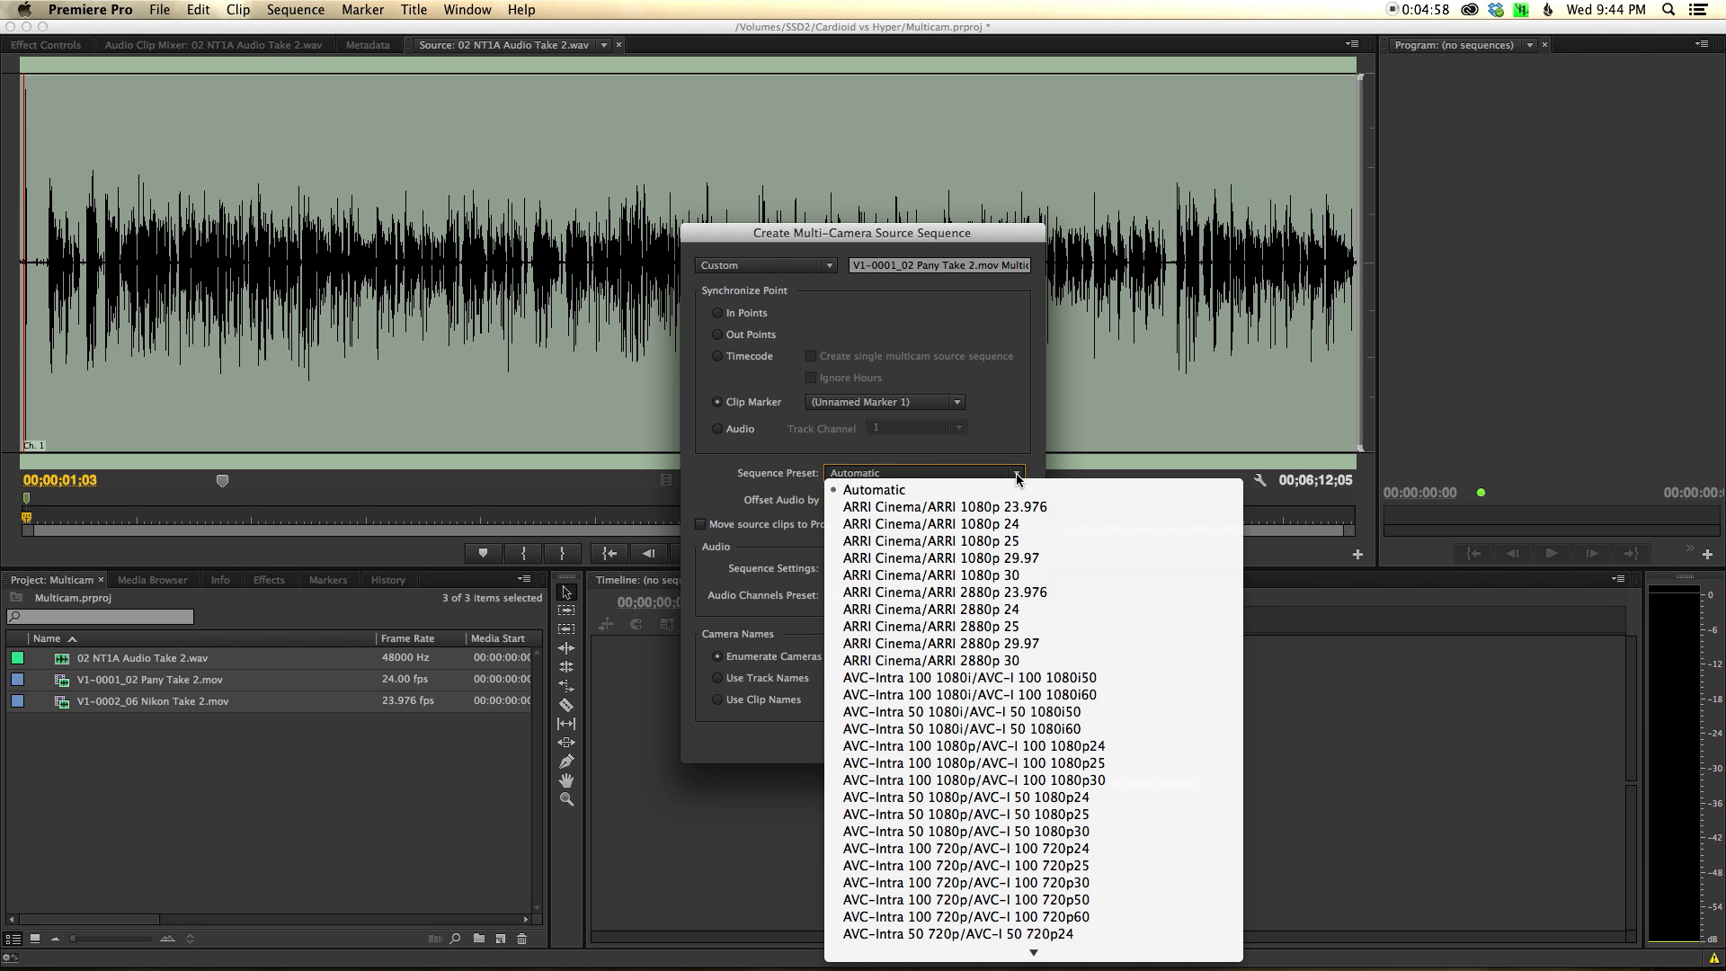
pyautogui.click(1017, 474)
pyautogui.click(1018, 474)
pyautogui.click(955, 489)
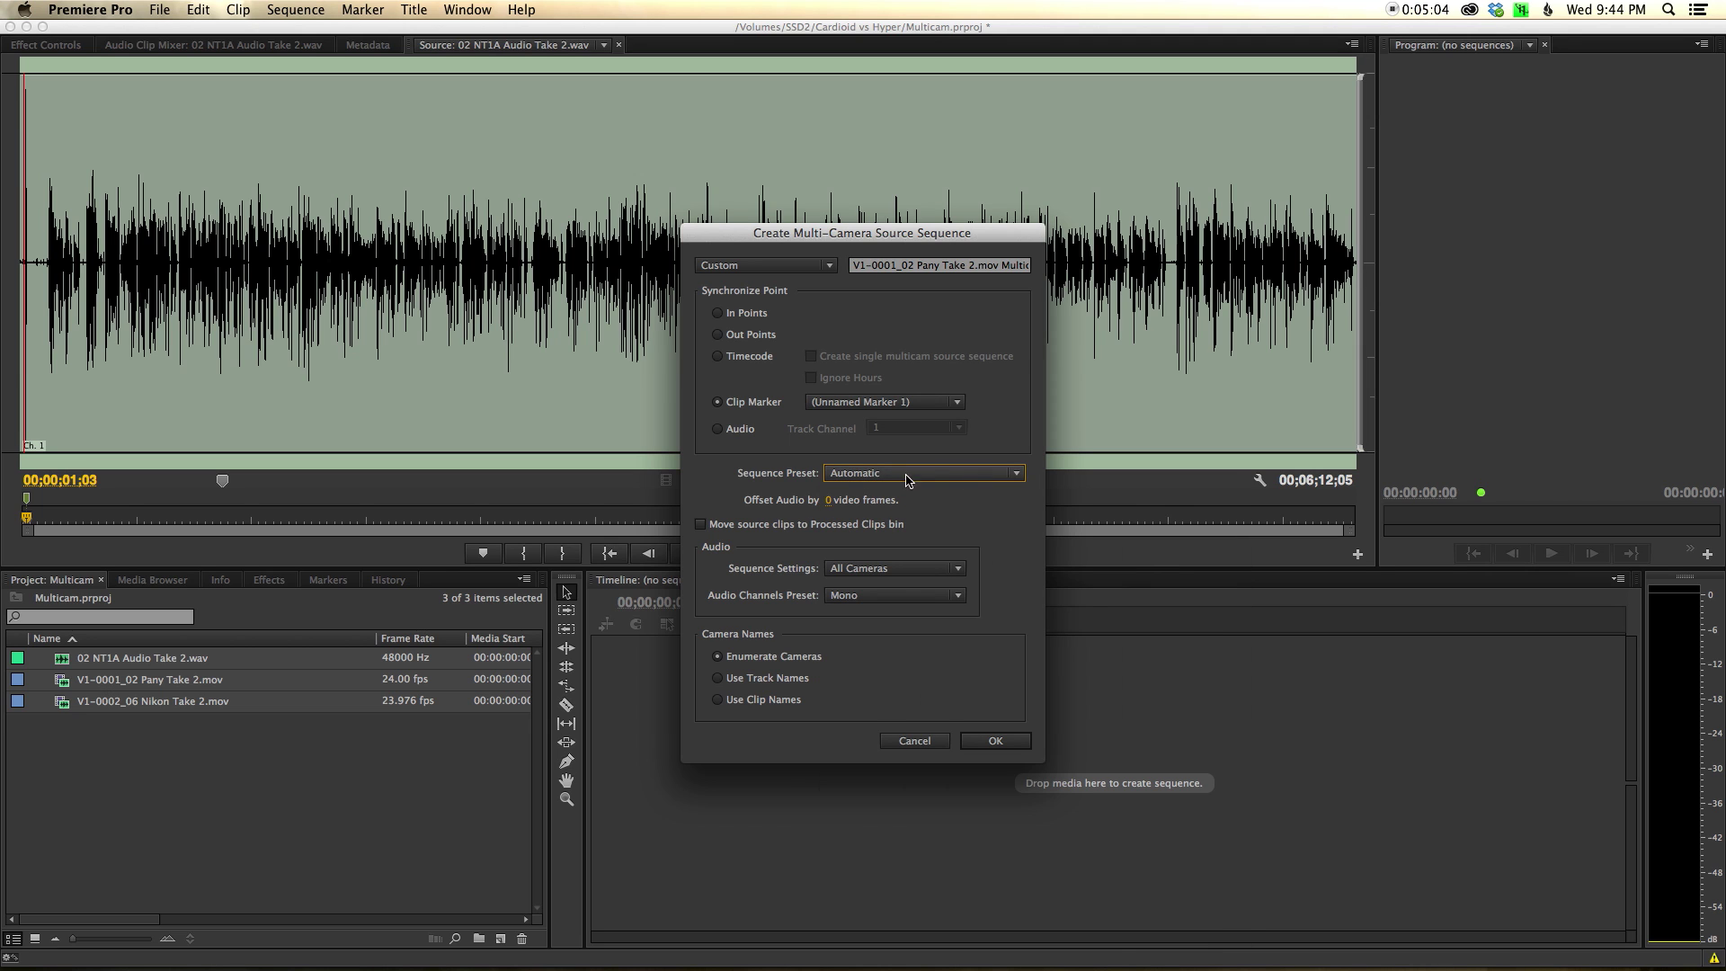
pyautogui.click(958, 569)
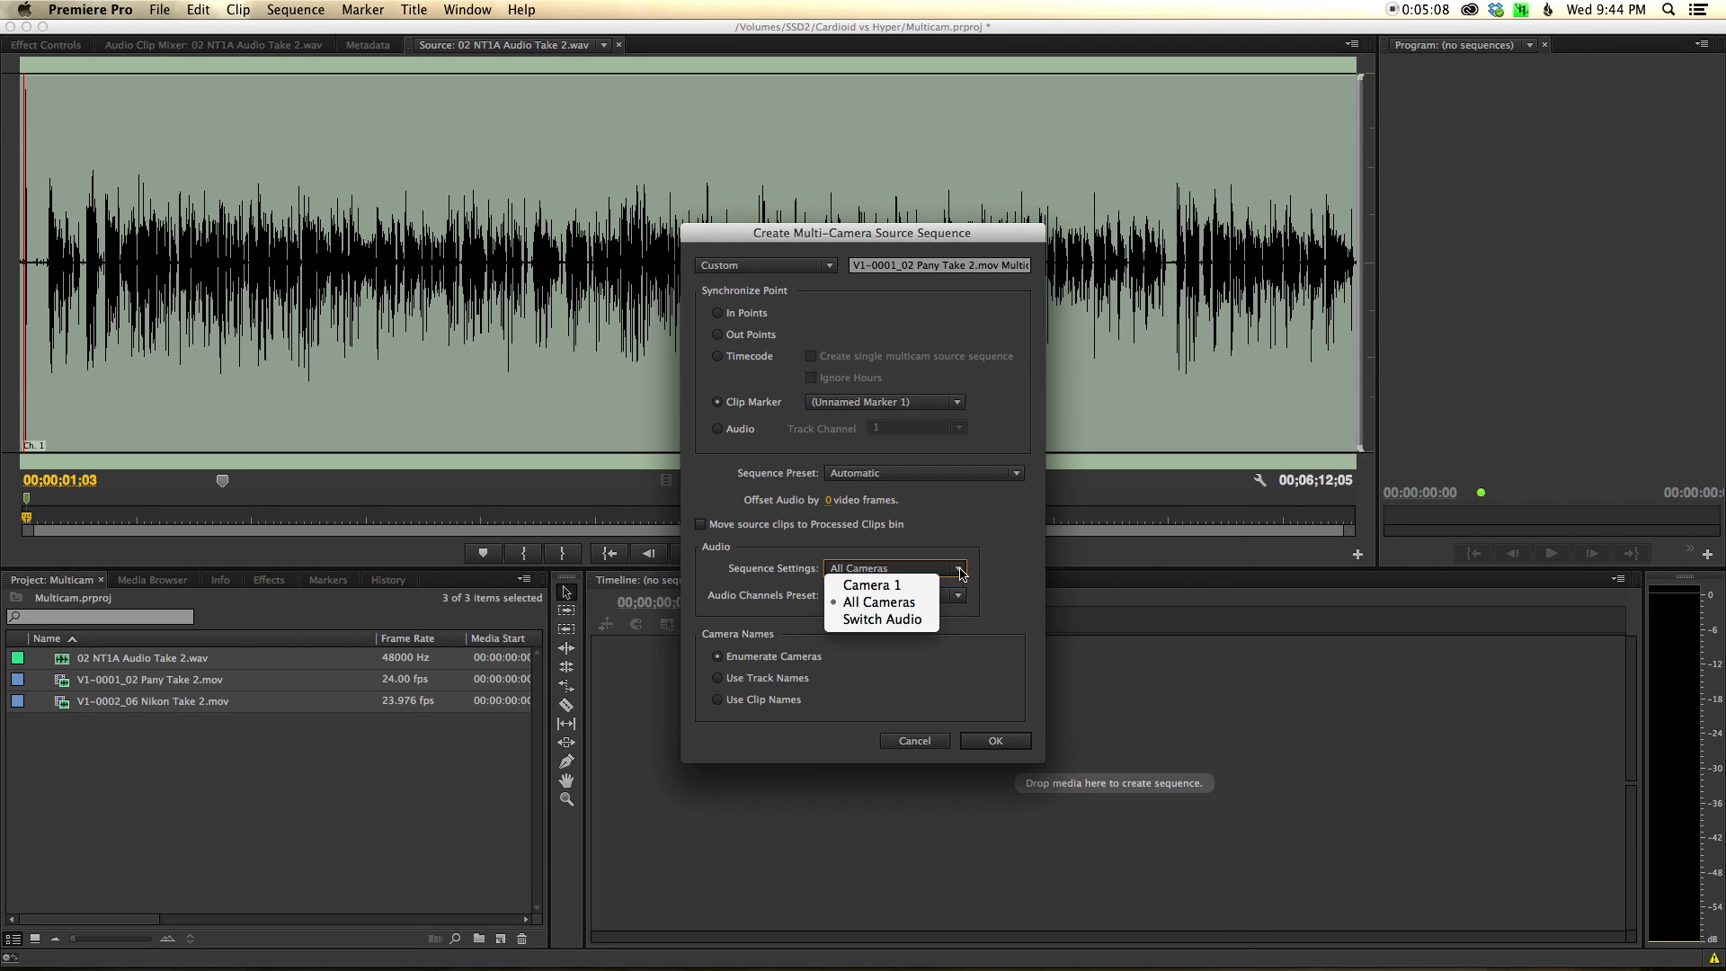
pyautogui.click(899, 601)
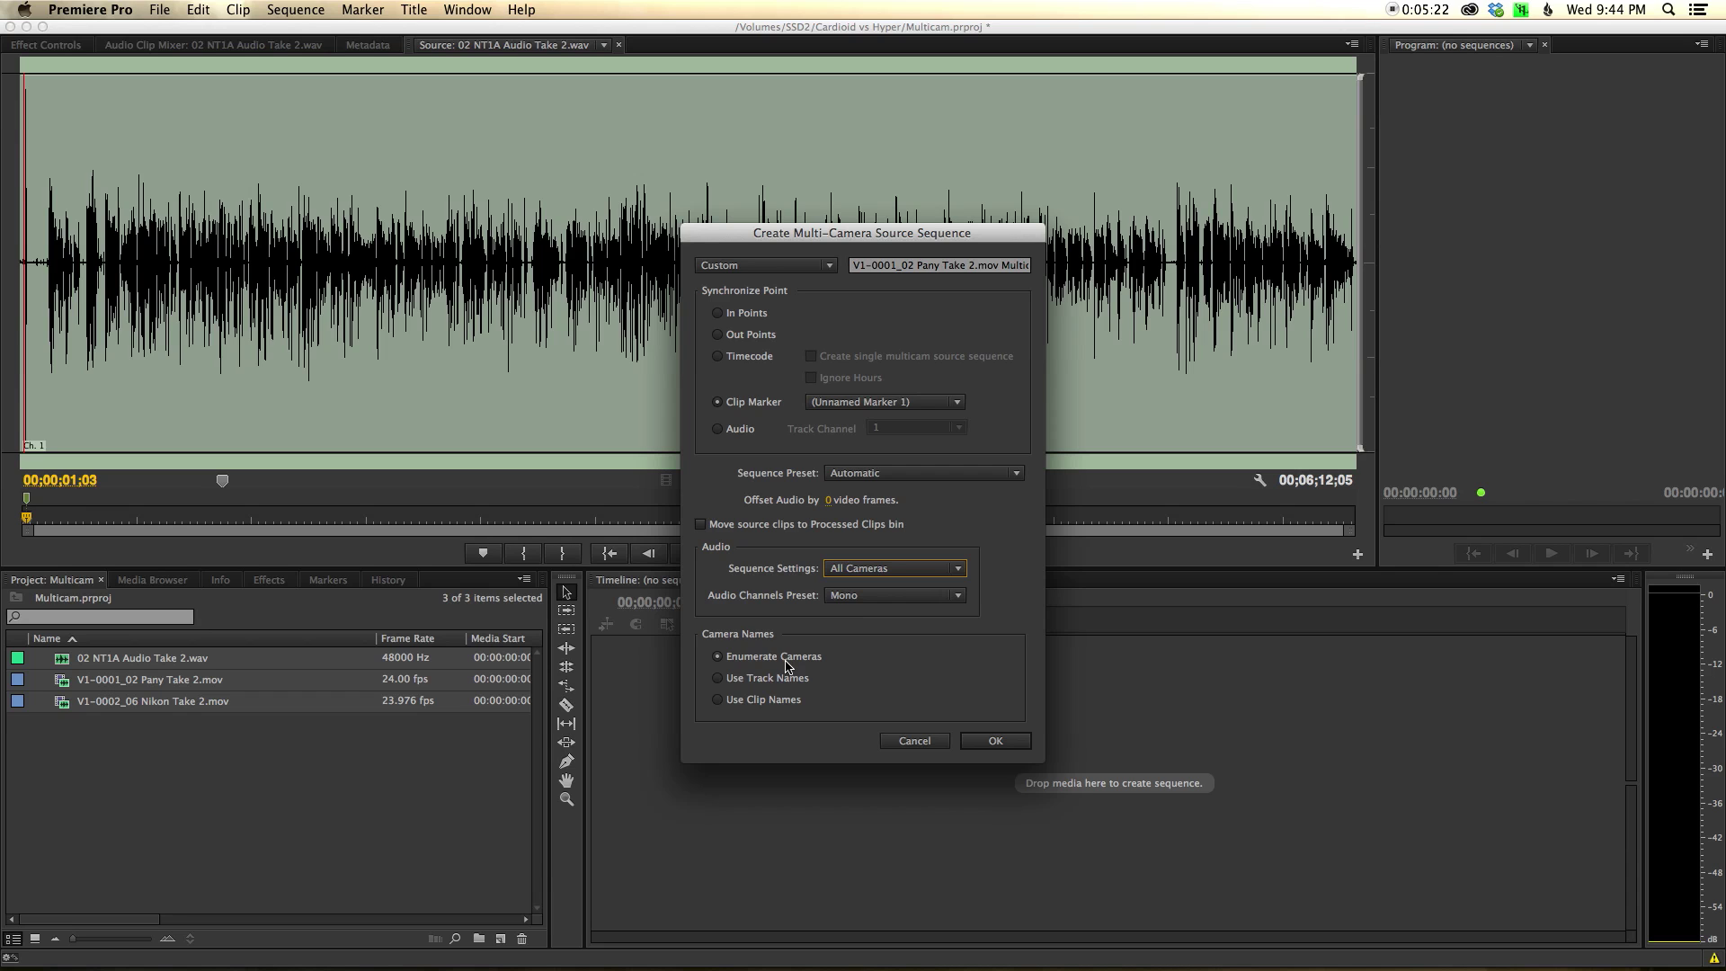
pyautogui.click(994, 741)
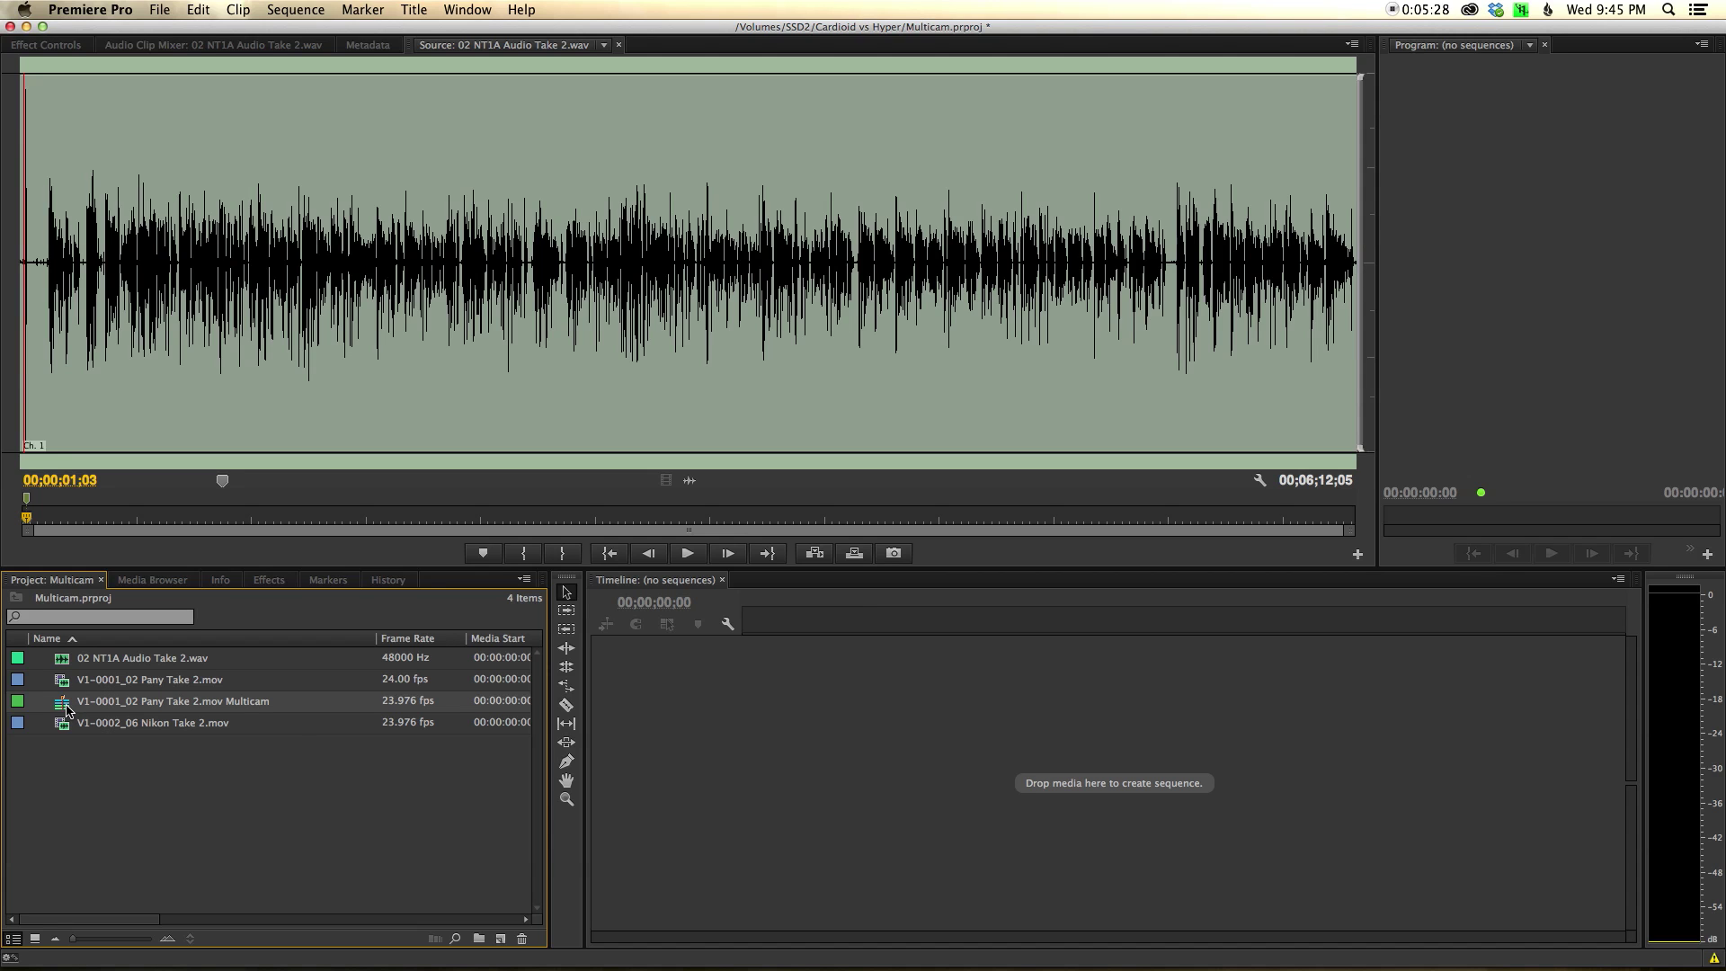
# Drag the Pany Take 2 Multicam clip into a new timeline sequence and widen the Program Monitor.
pyautogui.moveTo(69, 710)
pyautogui.moveTo(68, 710); pyautogui.dragTo(503, 943)
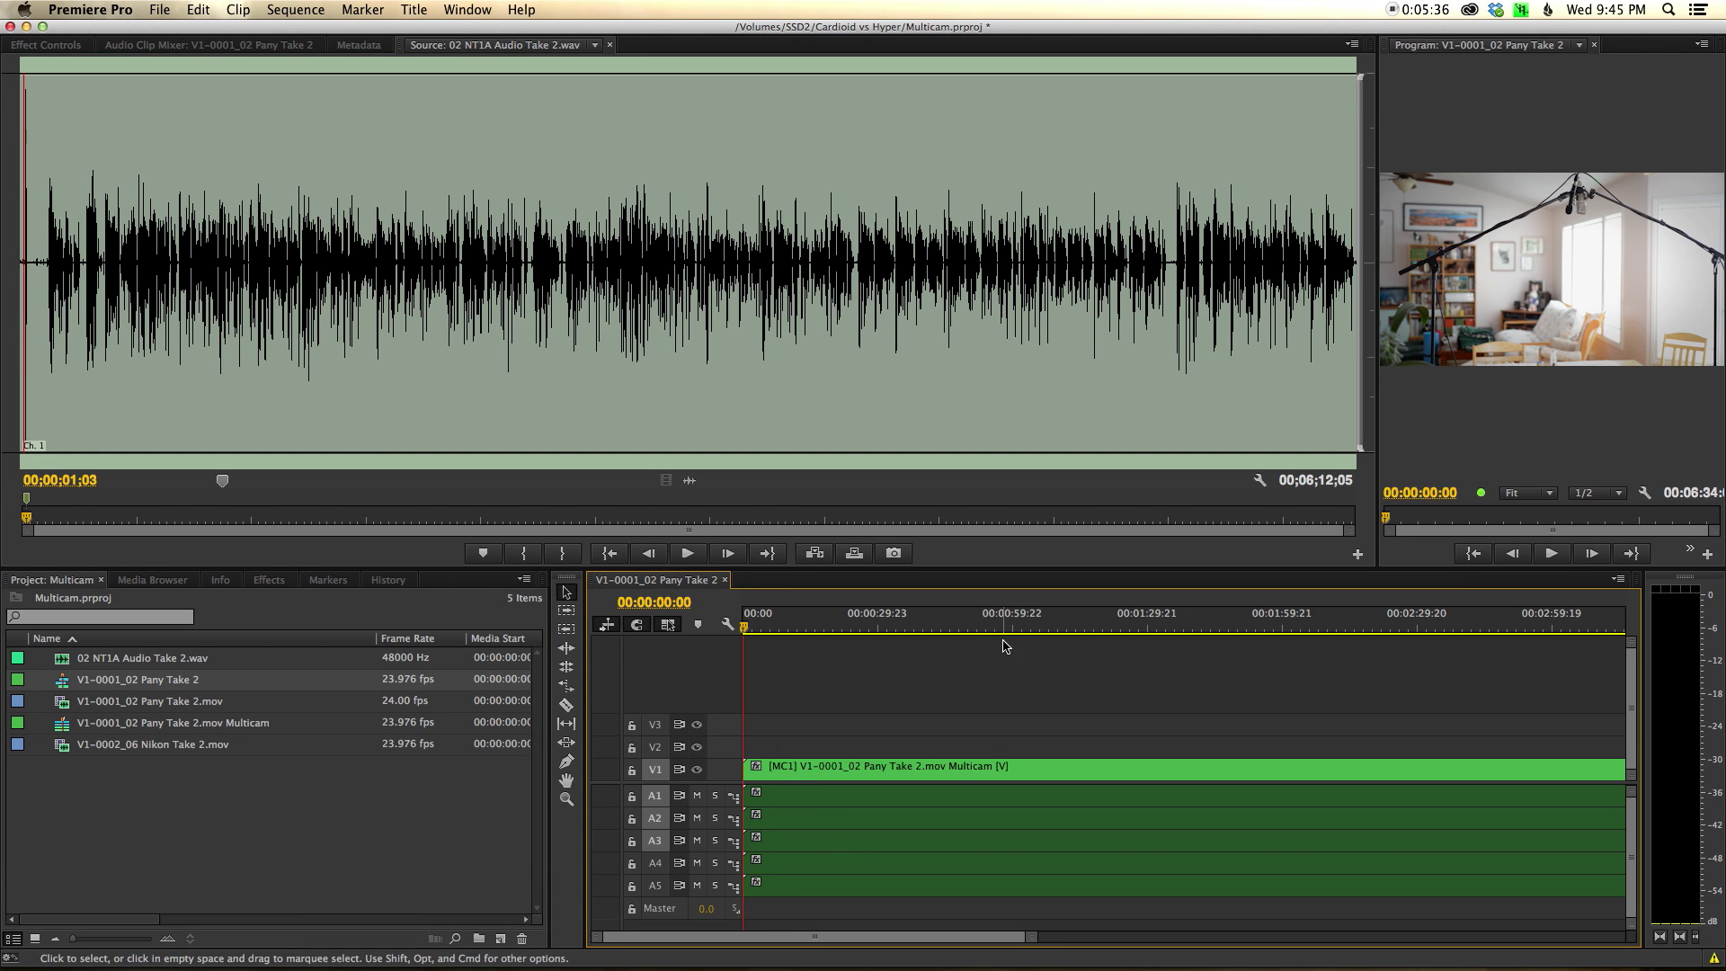
pyautogui.moveTo(1375, 388); pyautogui.dragTo(315, 384)
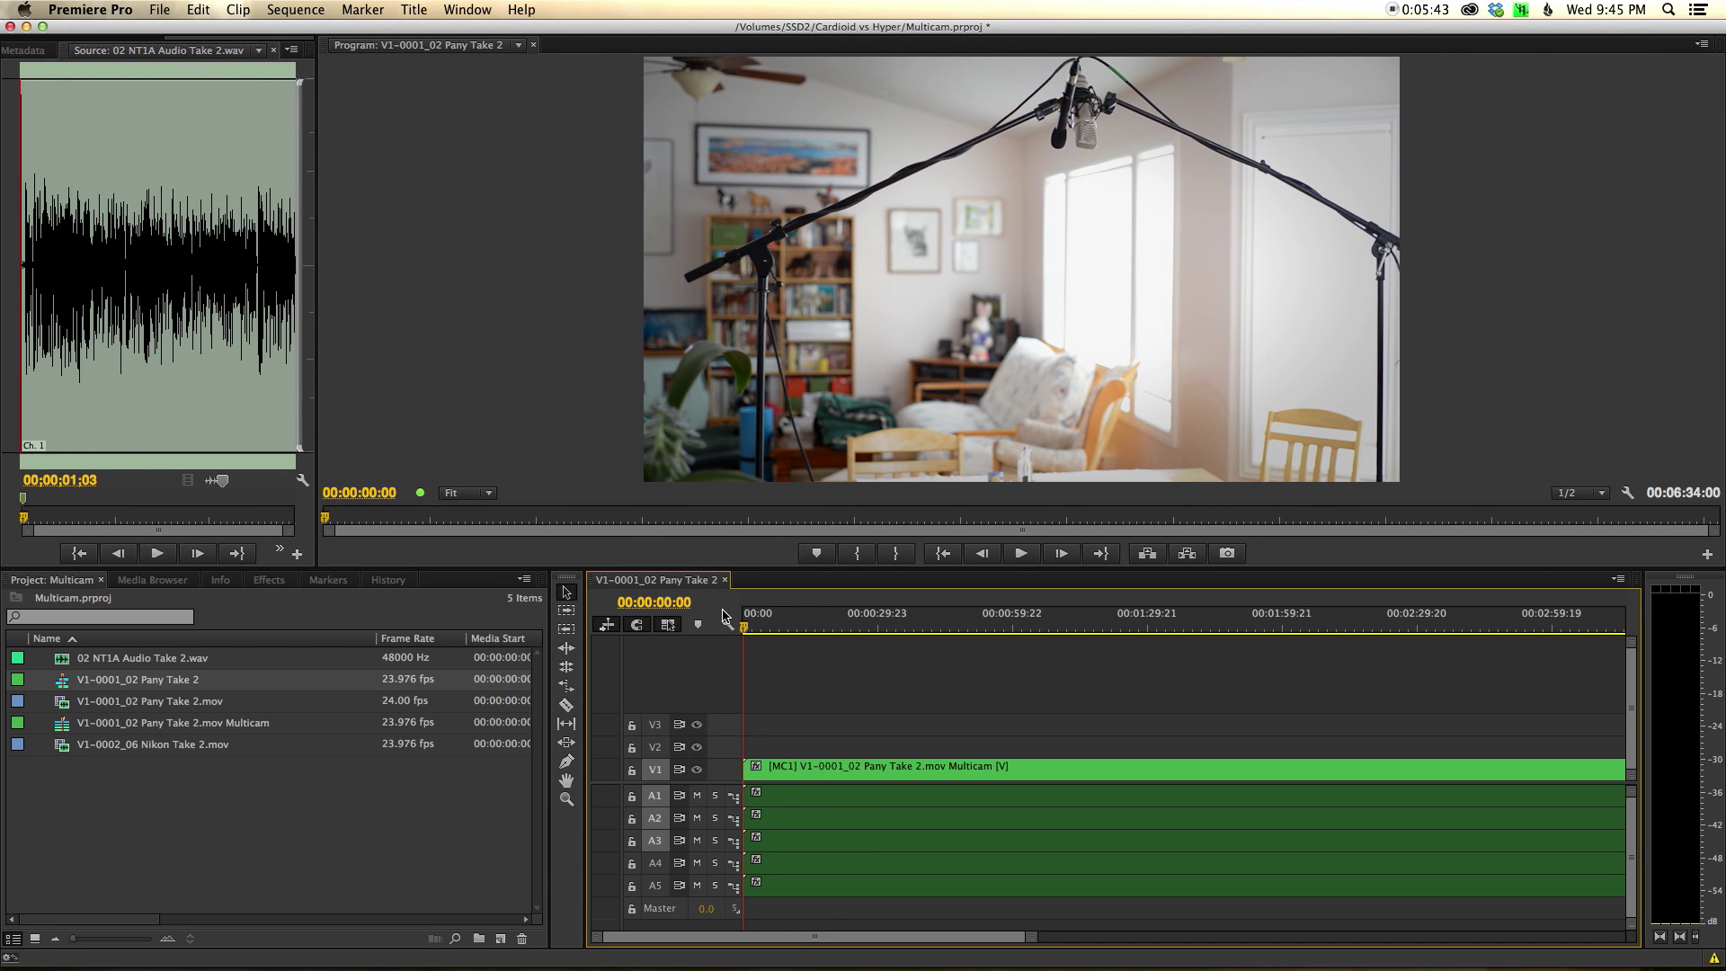
# Maximize the Timeline, expand audio tracks A1 through A5 to show waveforms, then restore the layout.
pyautogui.press('`')
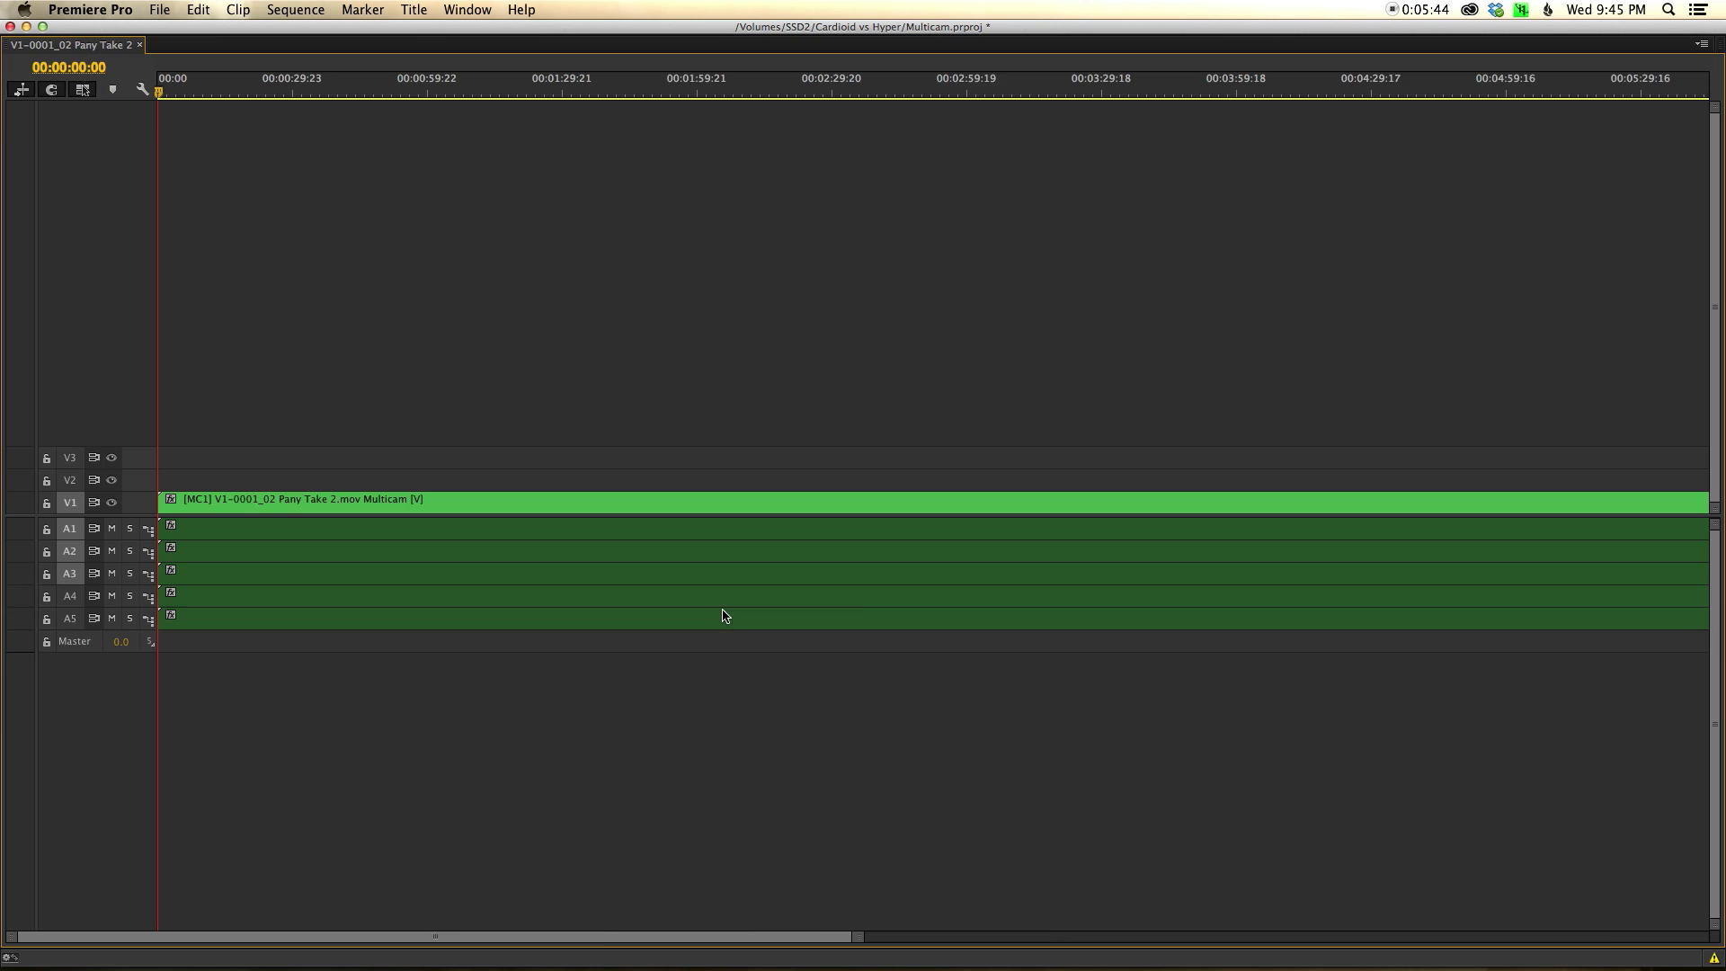
pyautogui.doubleClick(149, 537)
pyautogui.doubleClick(149, 576)
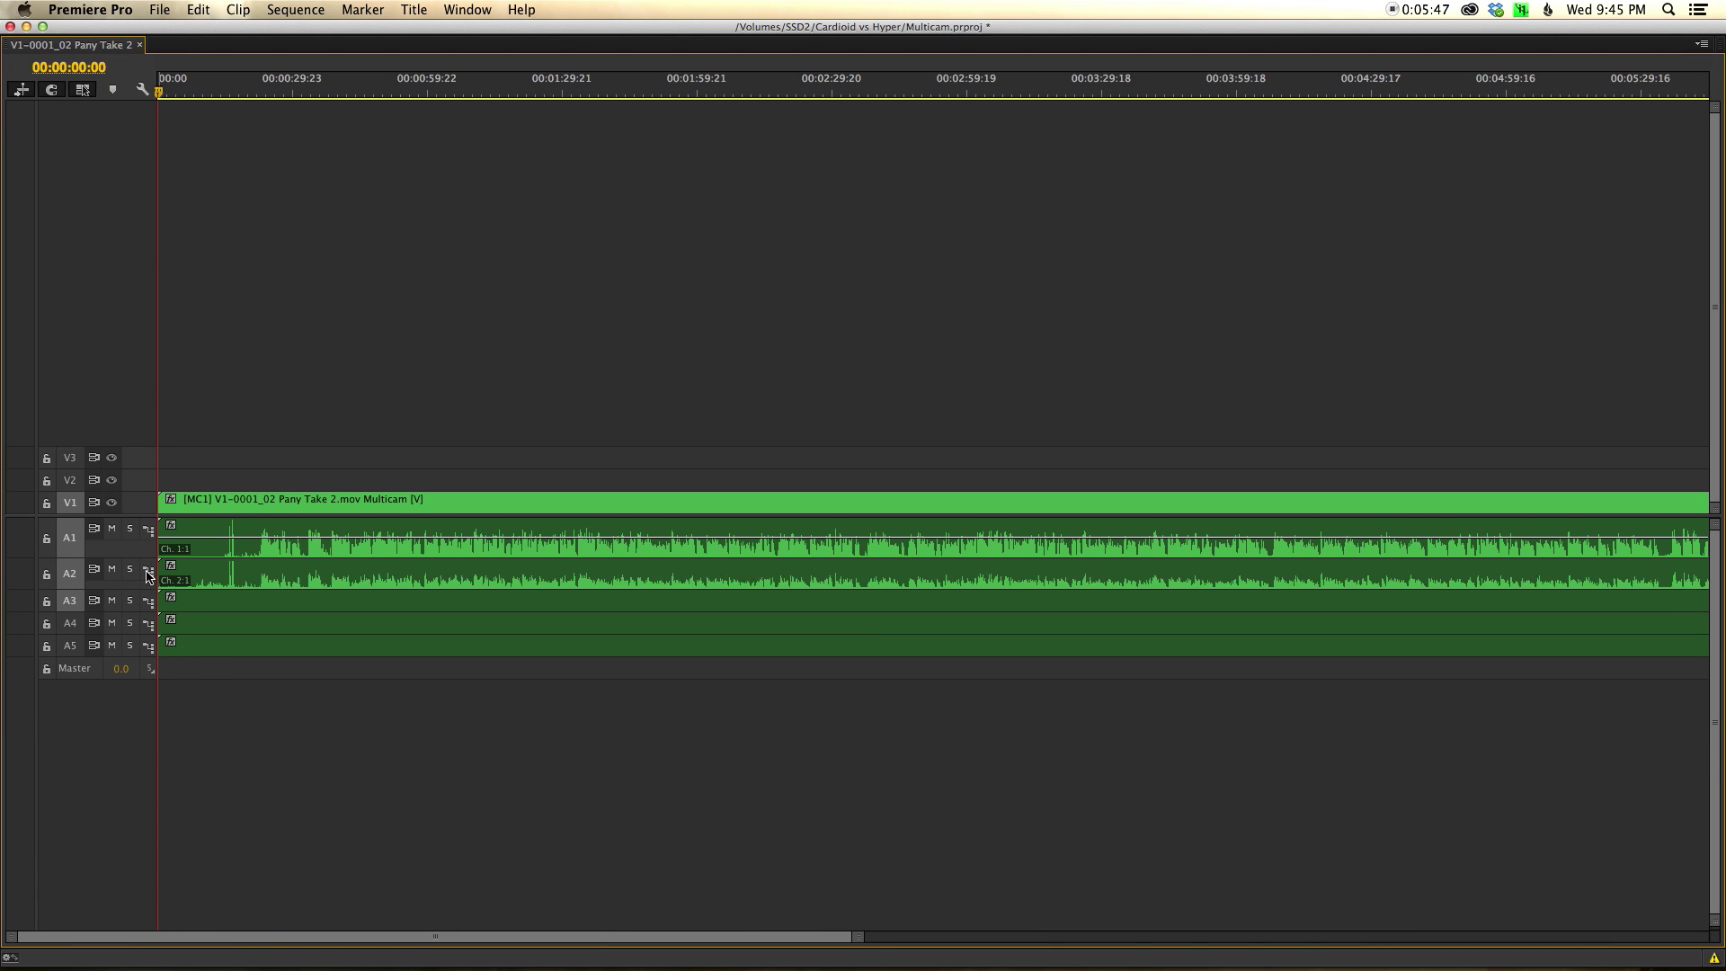
pyautogui.doubleClick(148, 625)
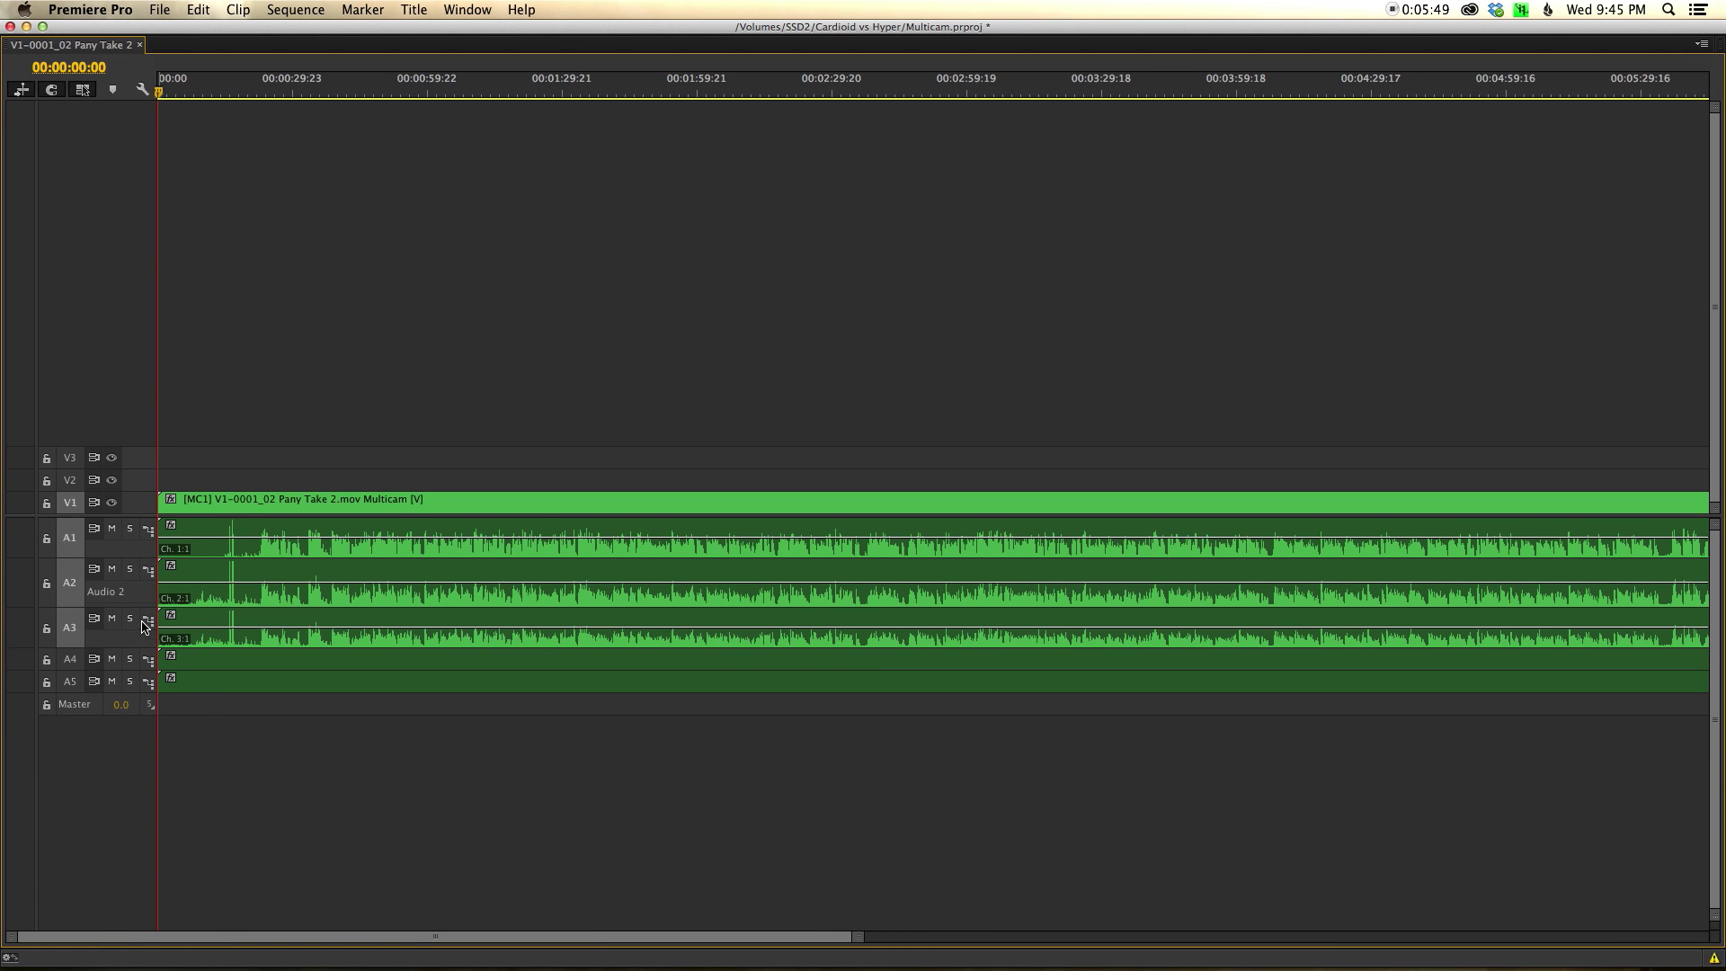
pyautogui.doubleClick(151, 664)
pyautogui.doubleClick(149, 715)
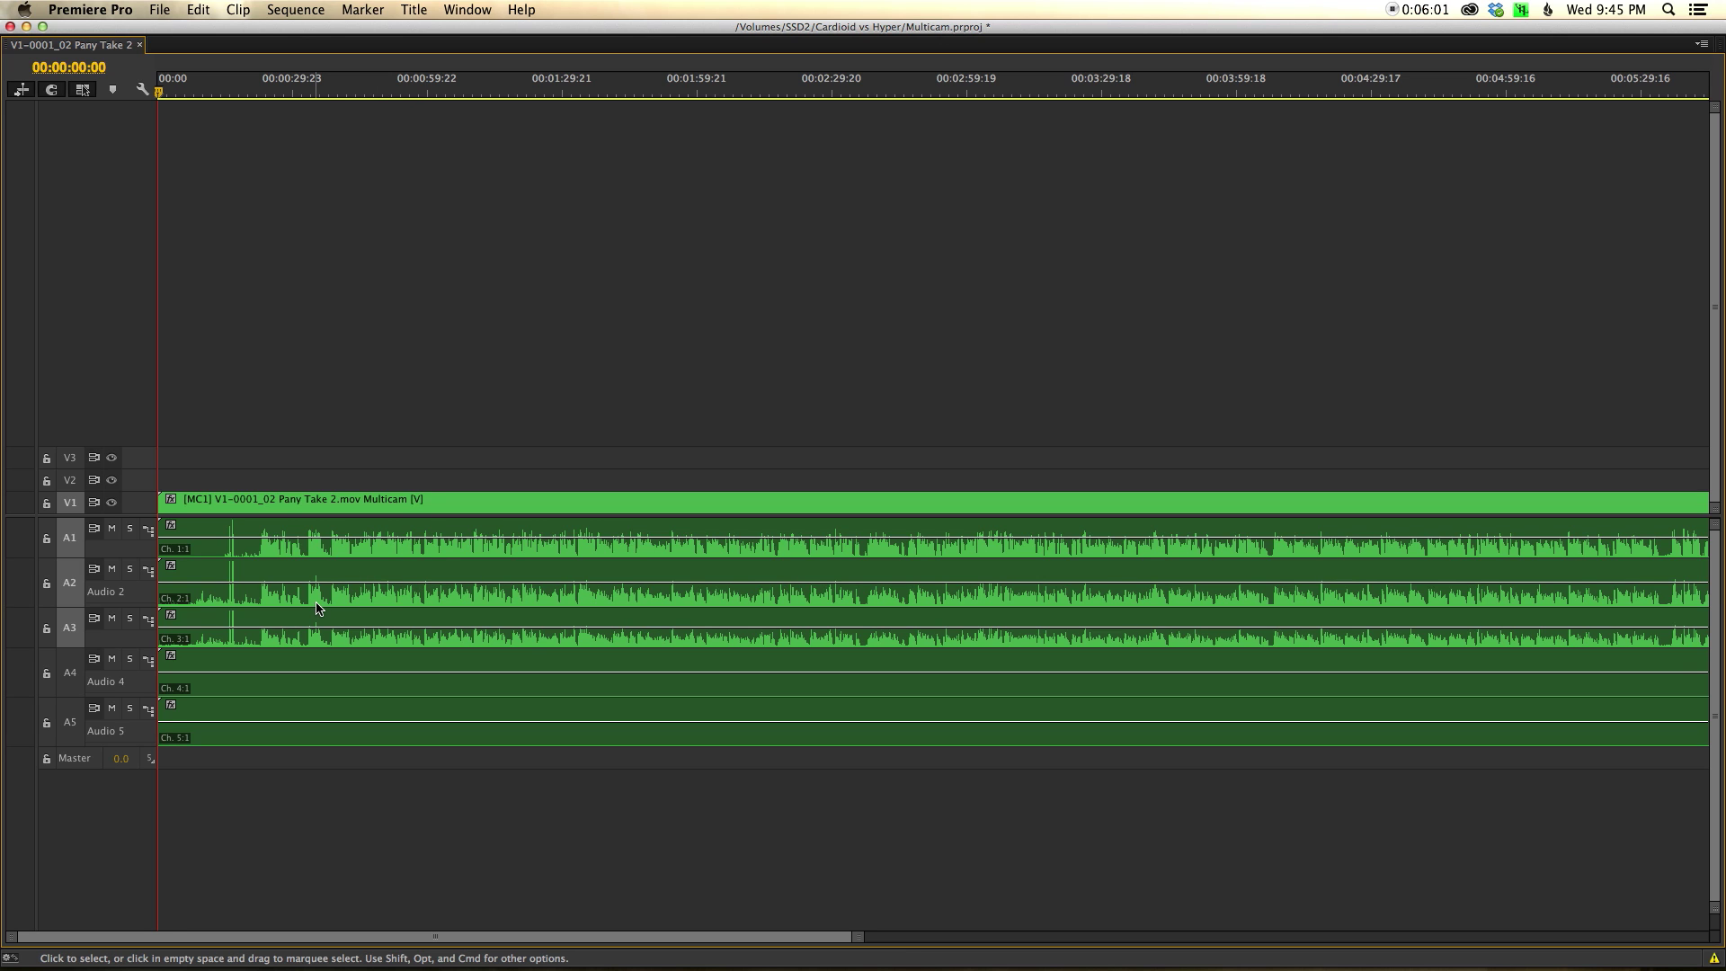
pyautogui.press('`')
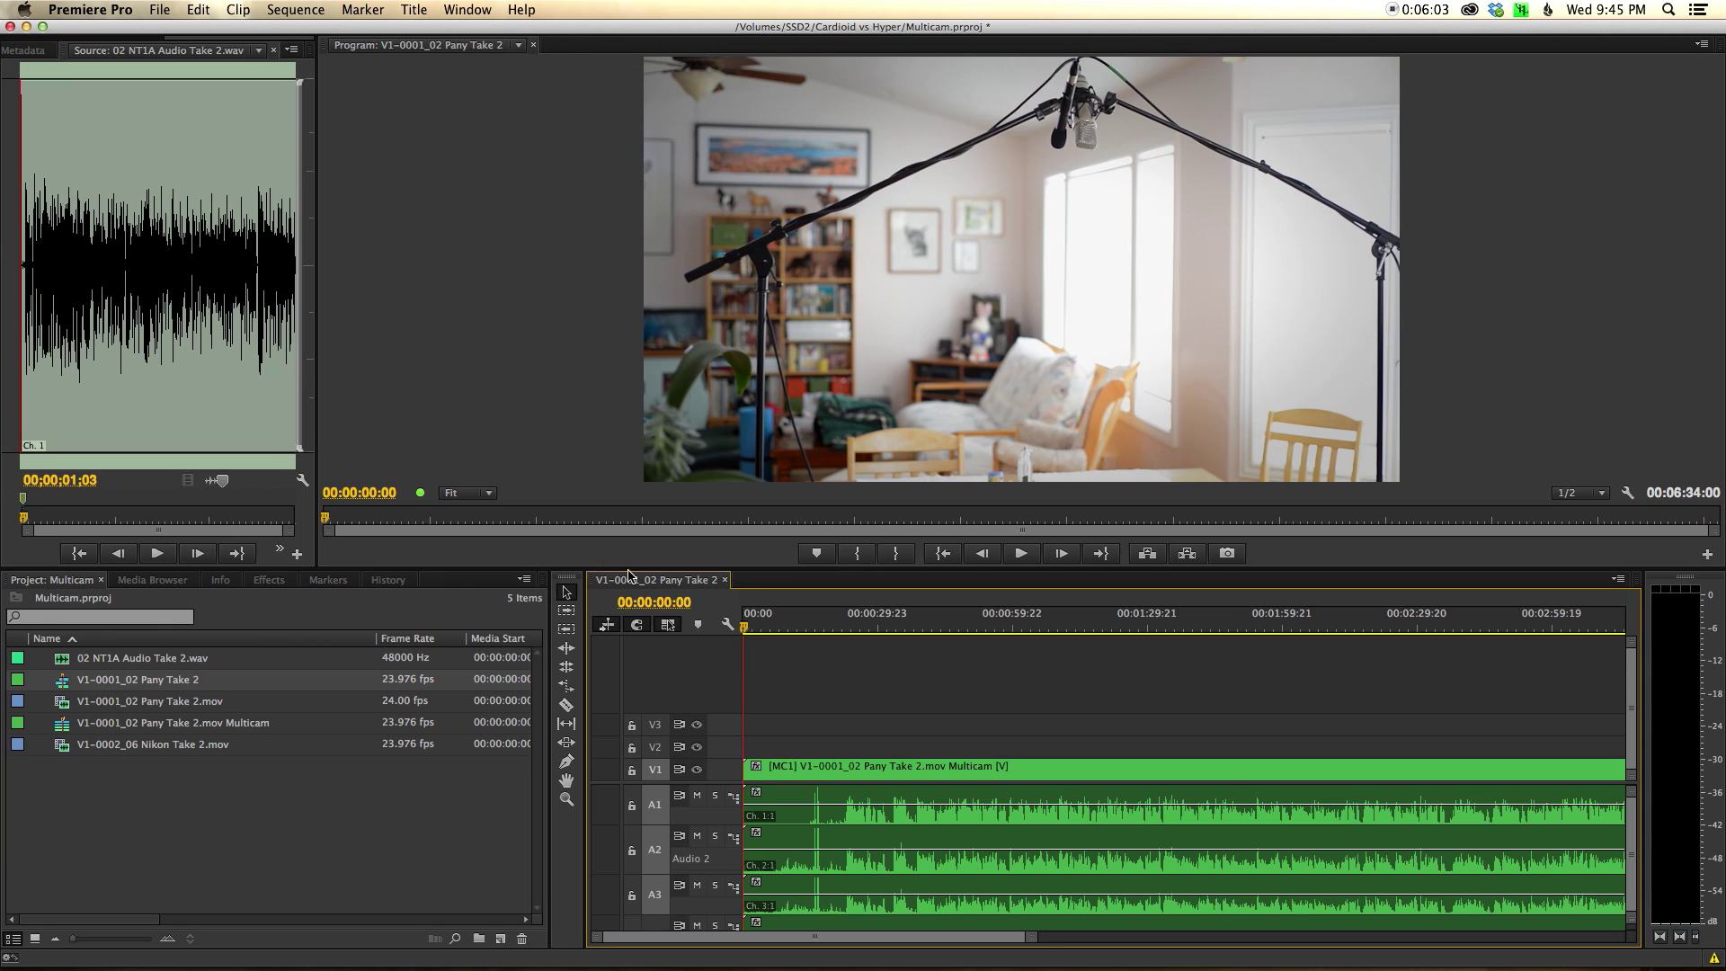
# Play the sequence from about 13 seconds to 00:00:17:14, then maximize the Timeline.
pyautogui.click(802, 627)
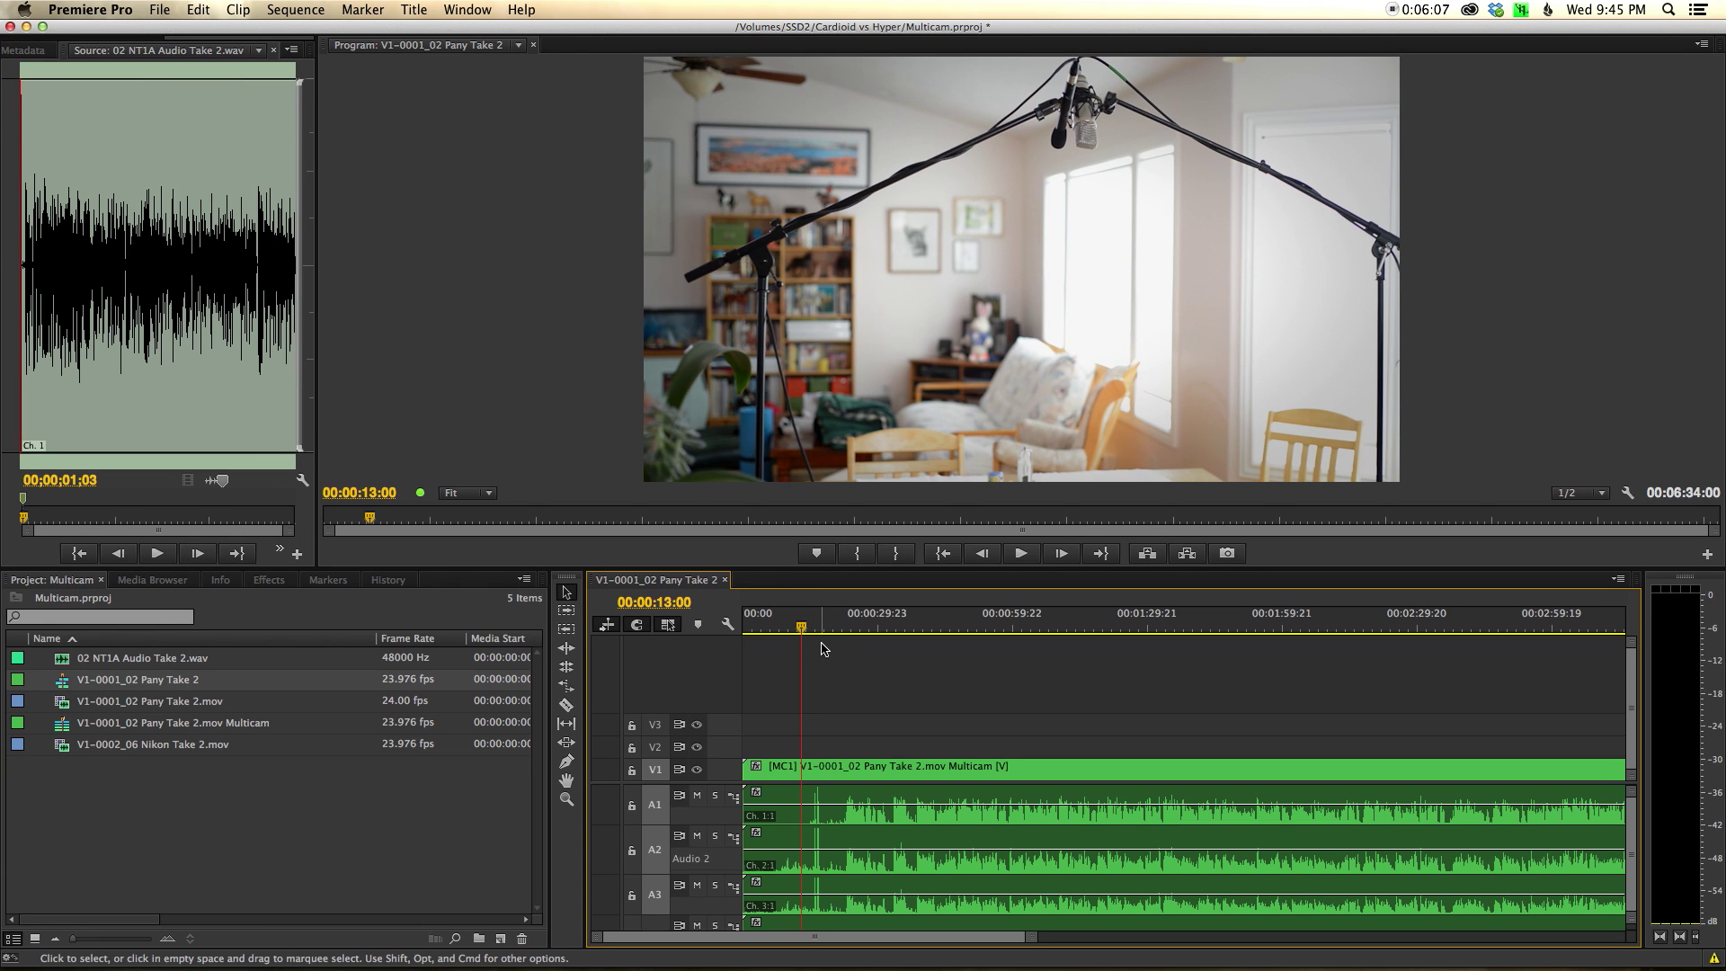
pyautogui.press('space')
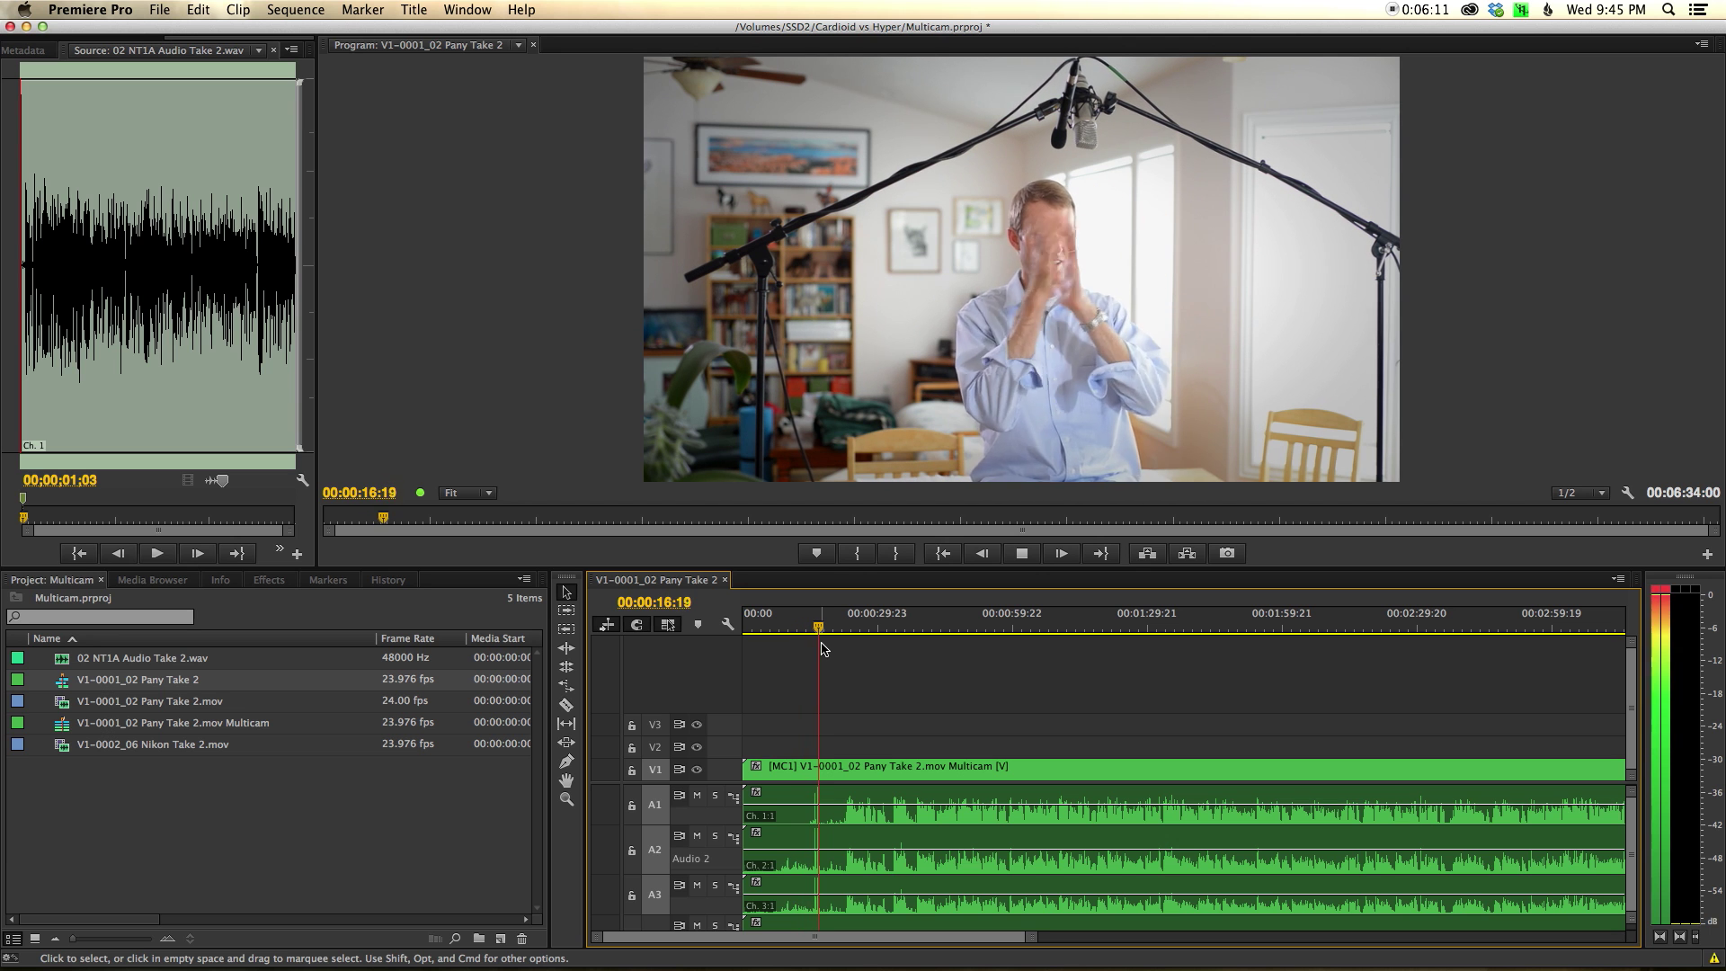
pyautogui.press('space')
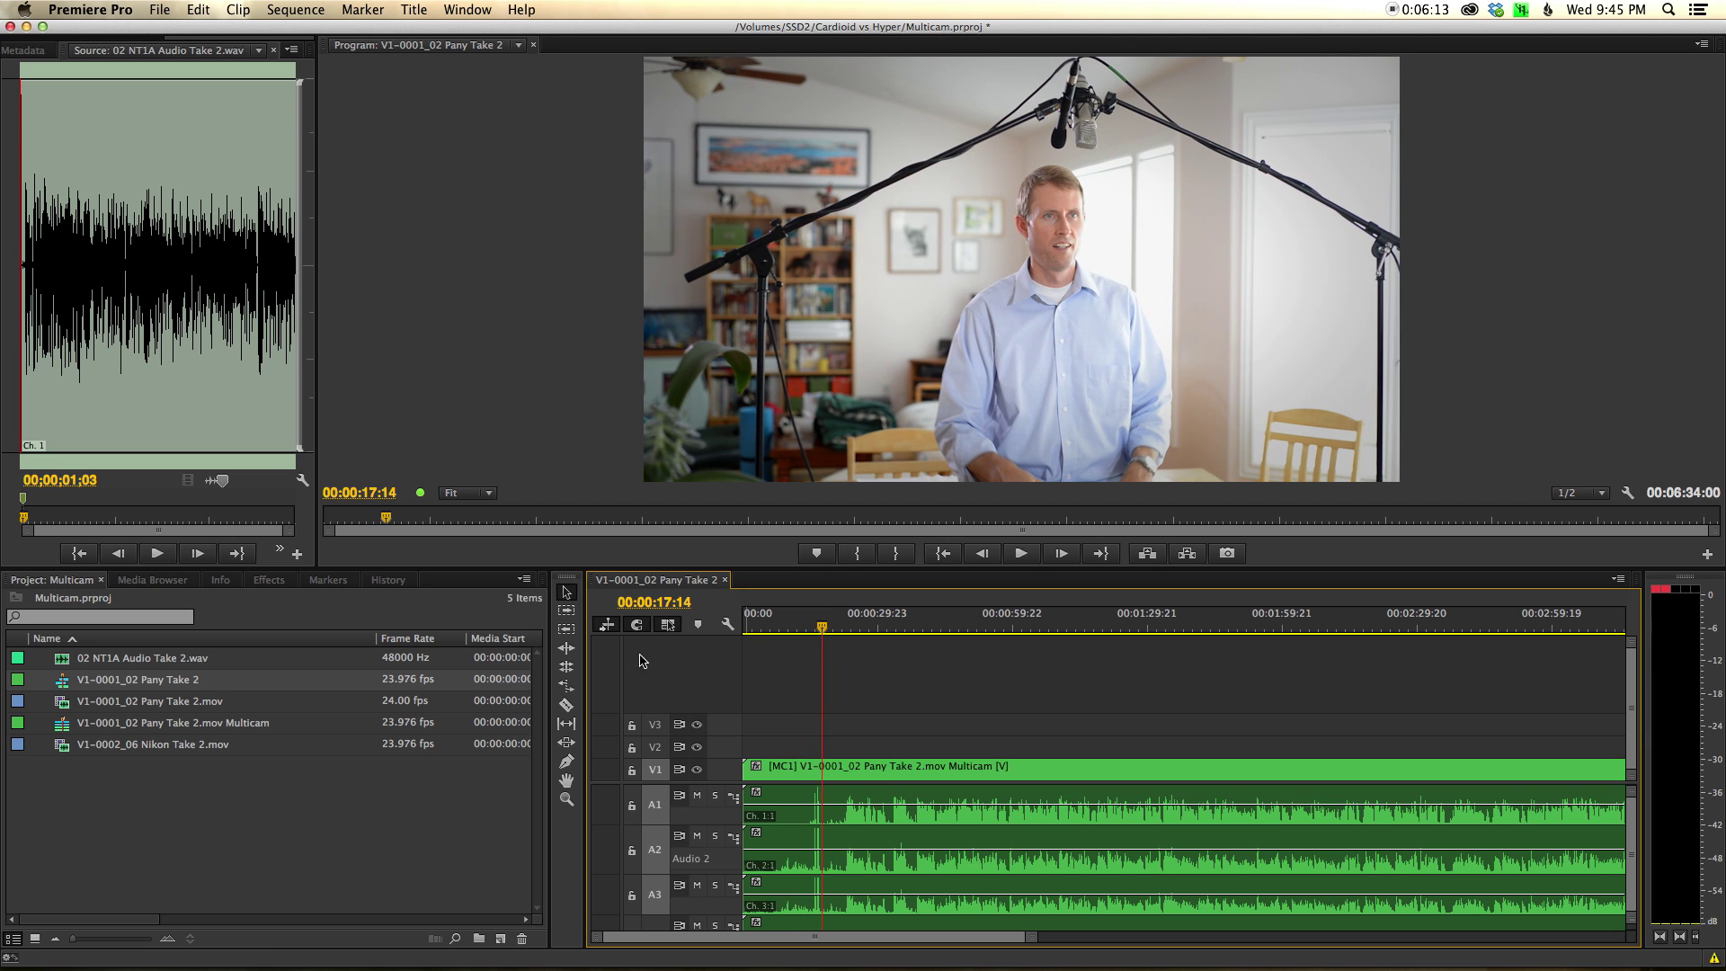
pyautogui.press('`')
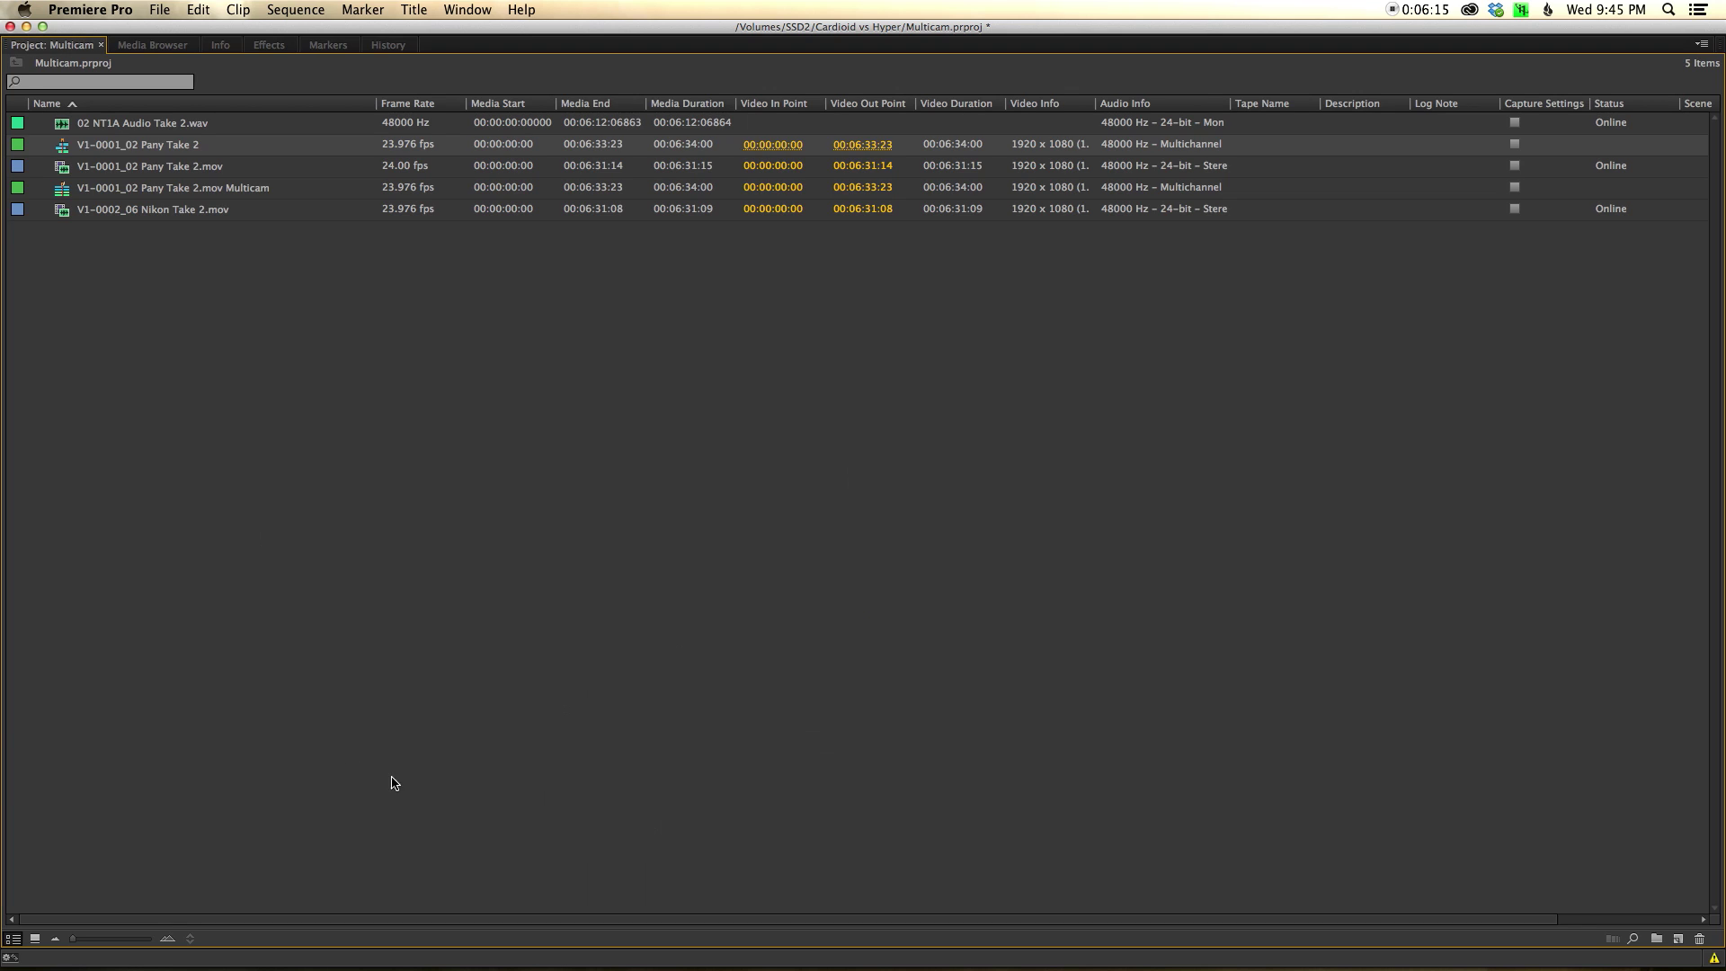
pyautogui.press('`')
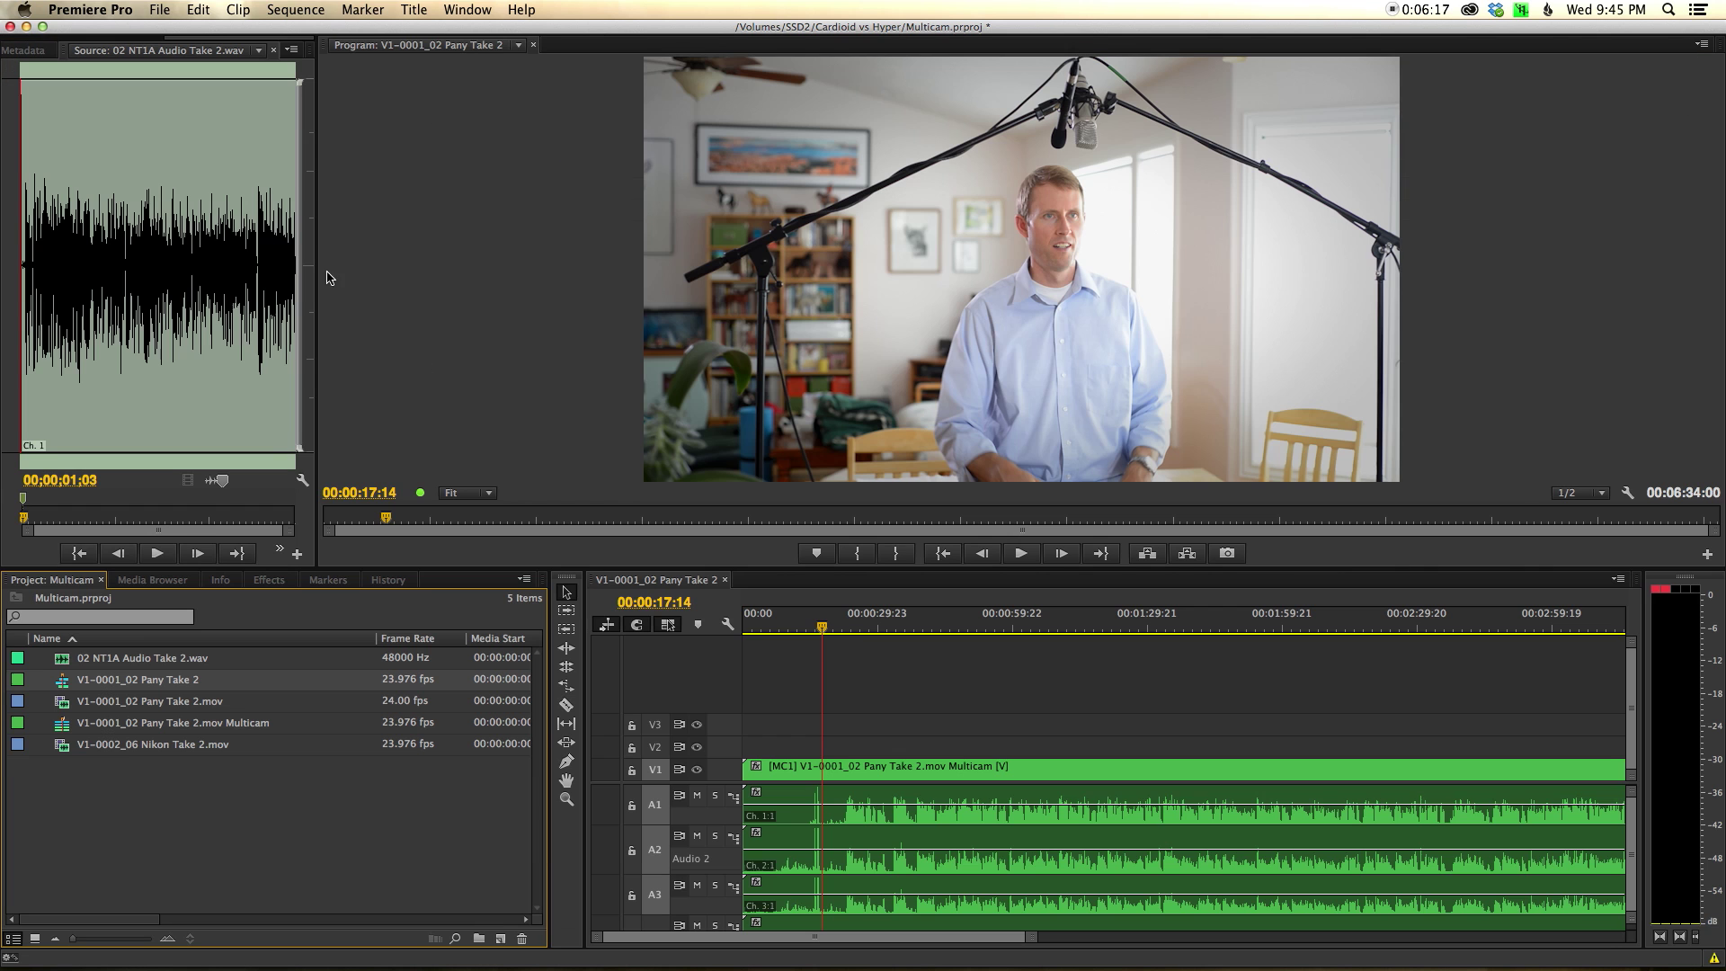
pyautogui.press('`')
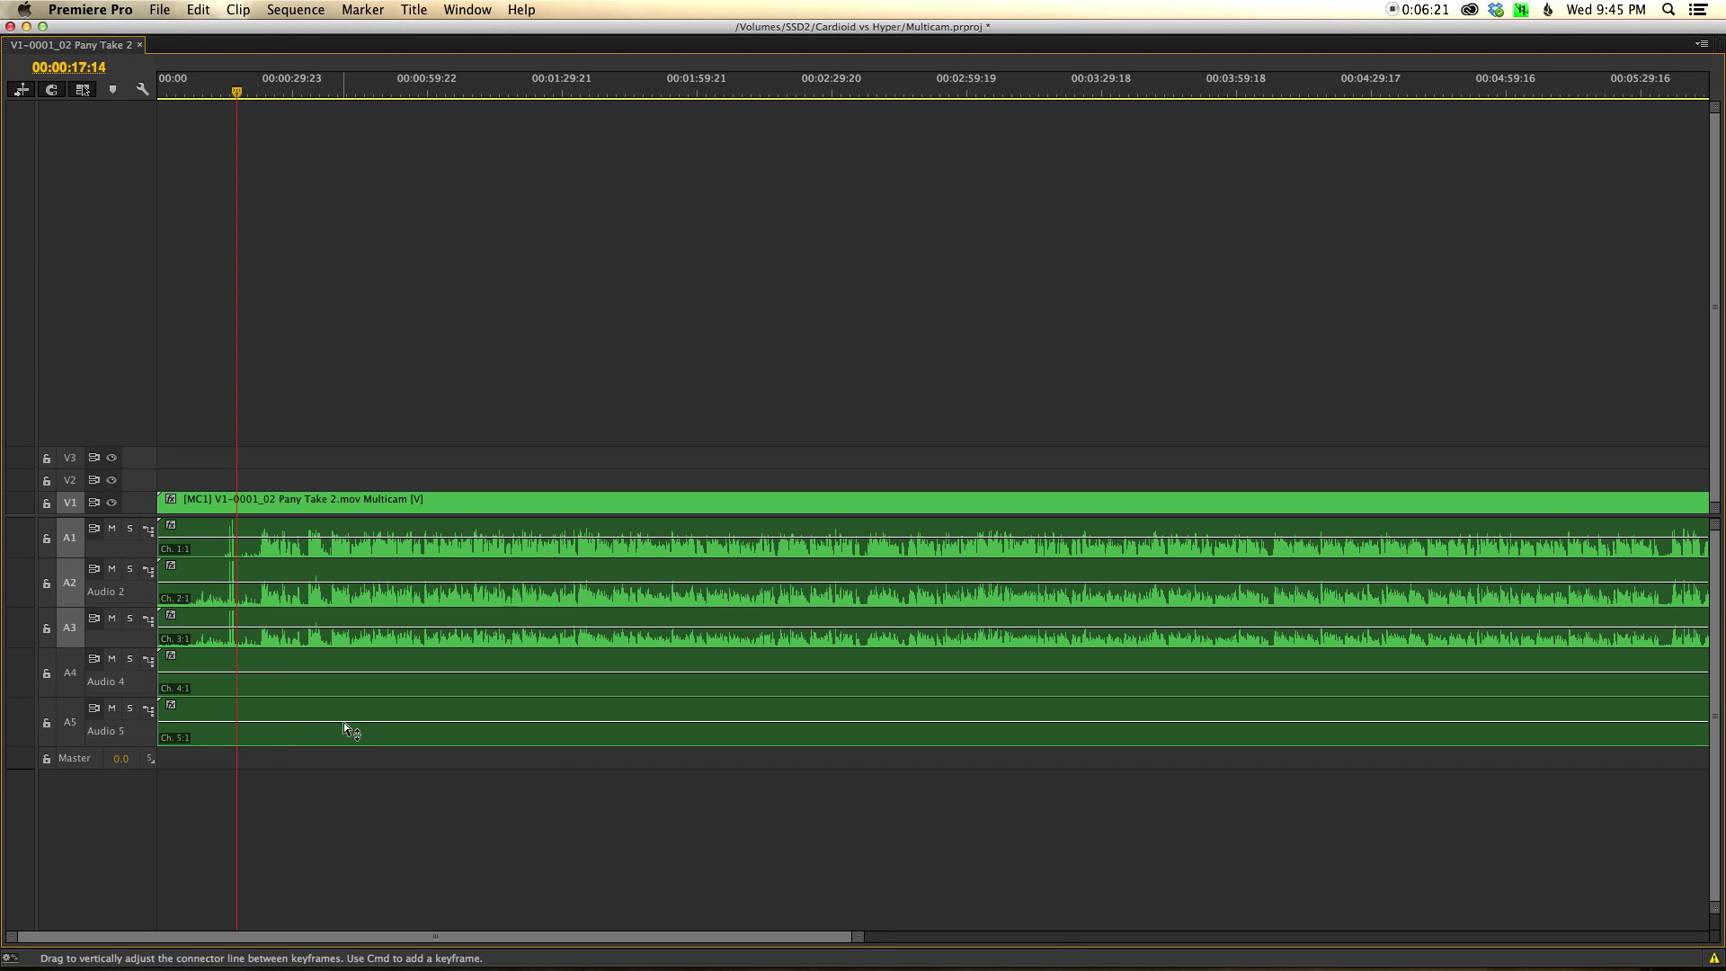
# Unlink the multicam clip's audio from its video and delete the A4 and A5 audio clips.
pyautogui.click(341, 692)
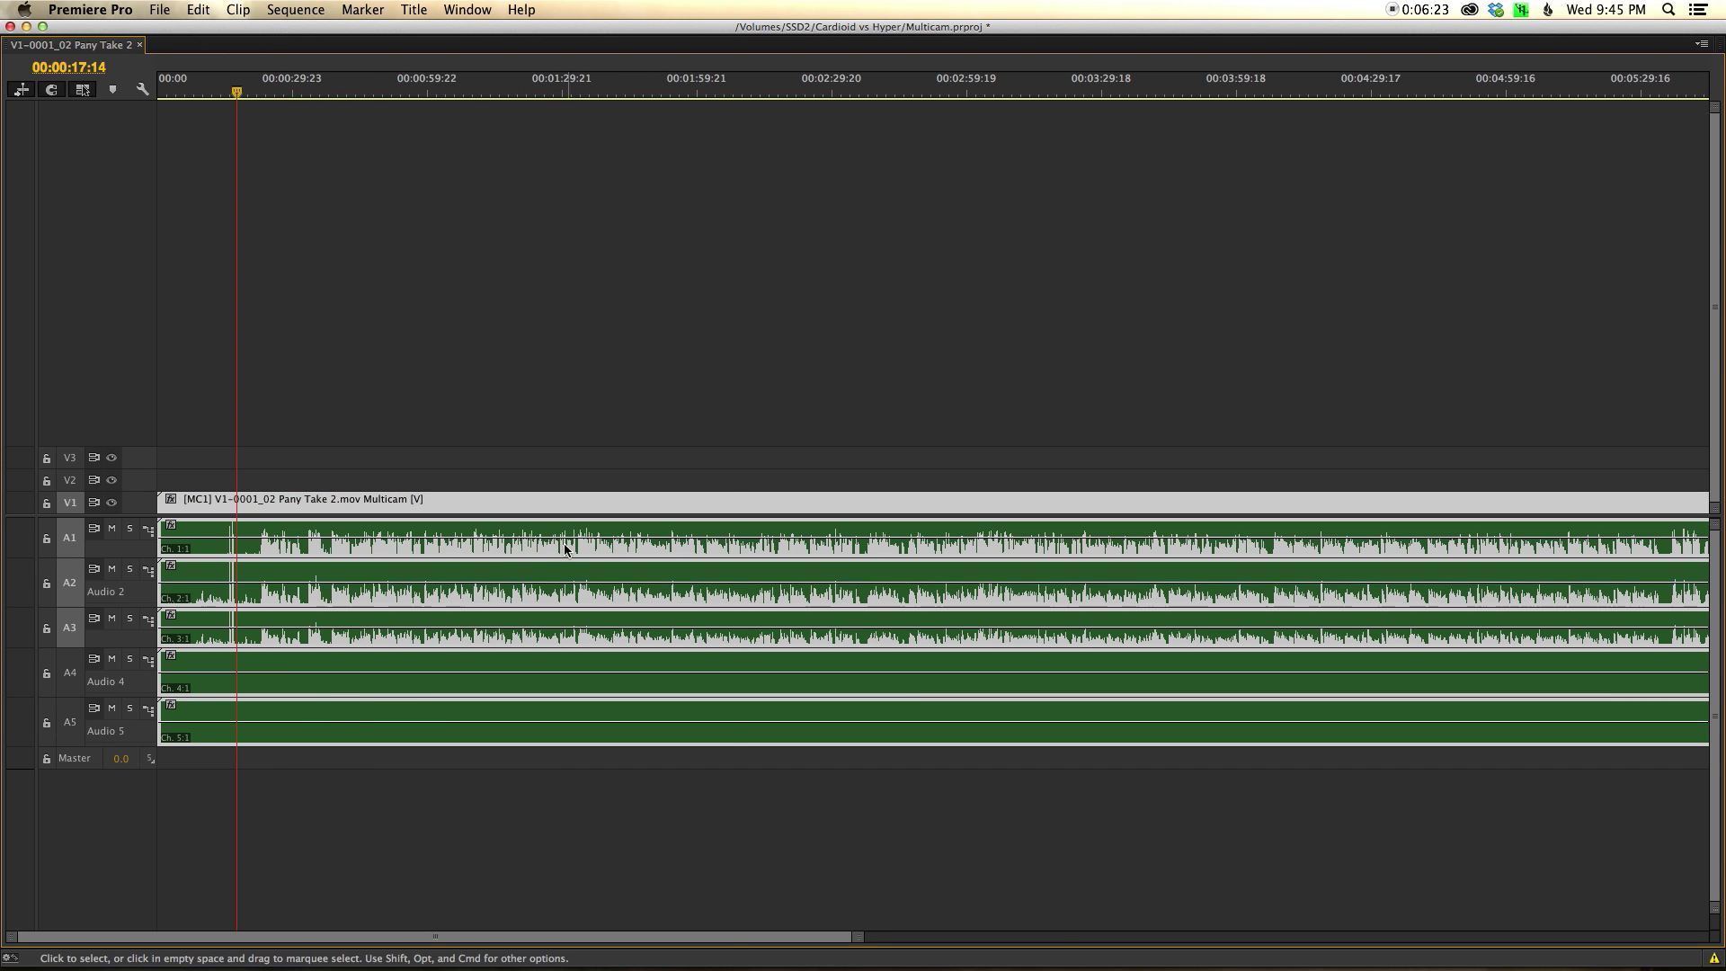
pyautogui.rightClick(457, 581)
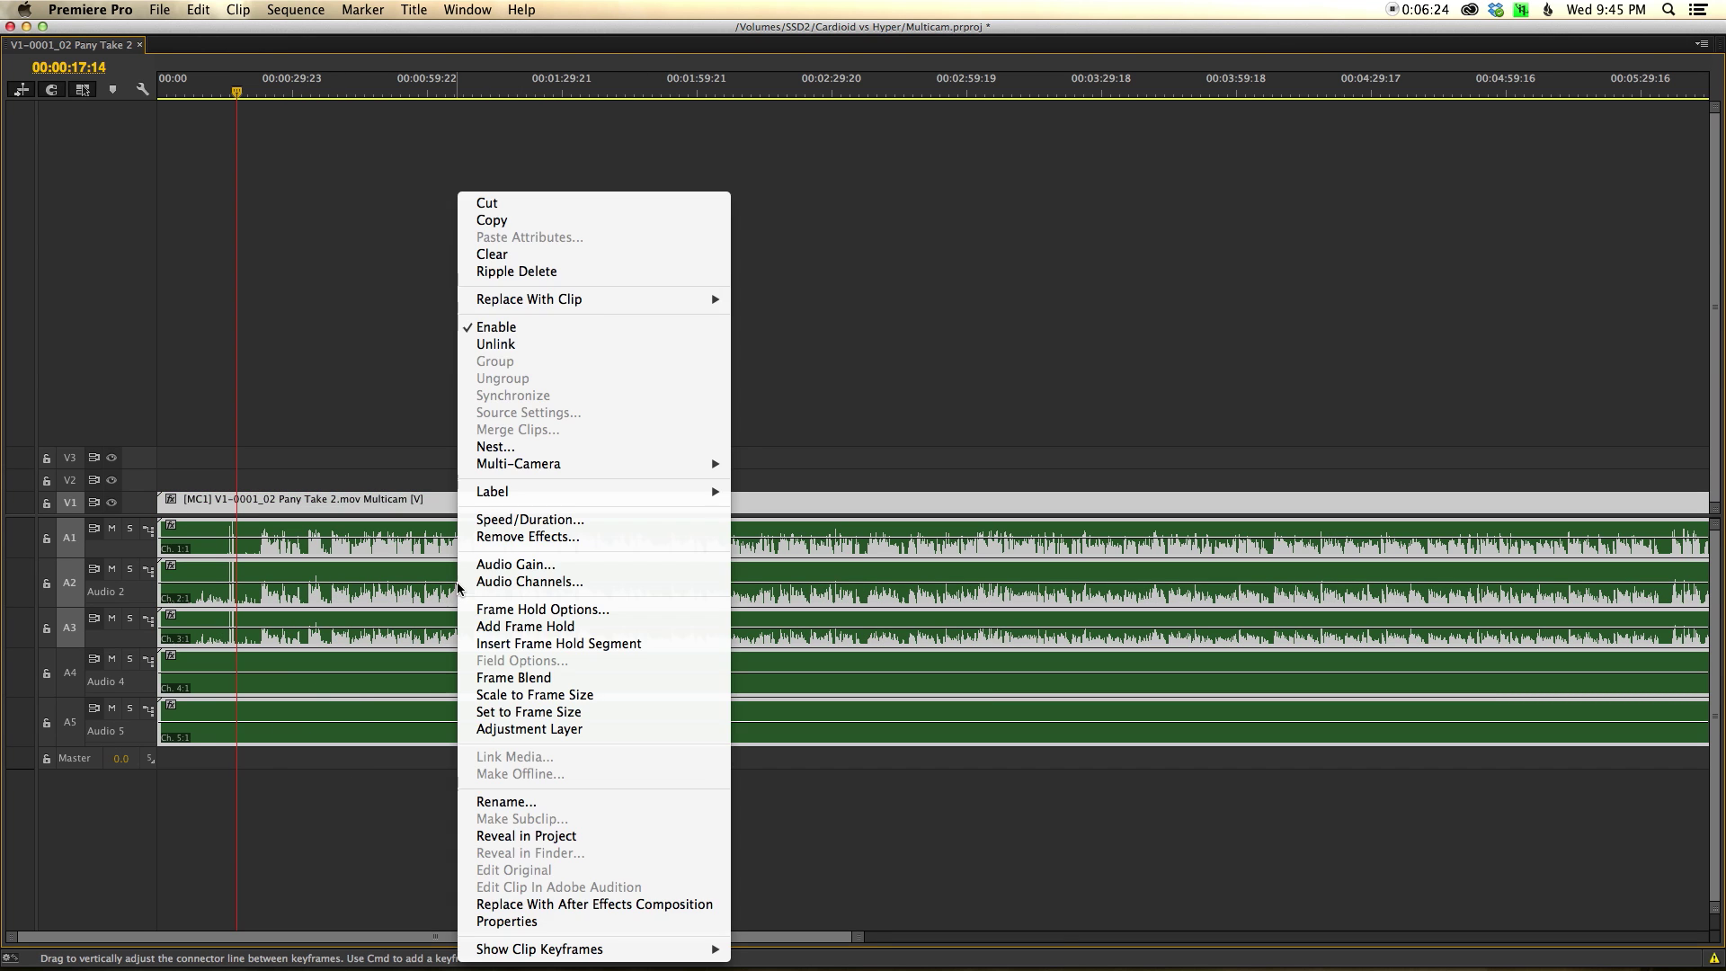
pyautogui.click(544, 344)
pyautogui.click(336, 825)
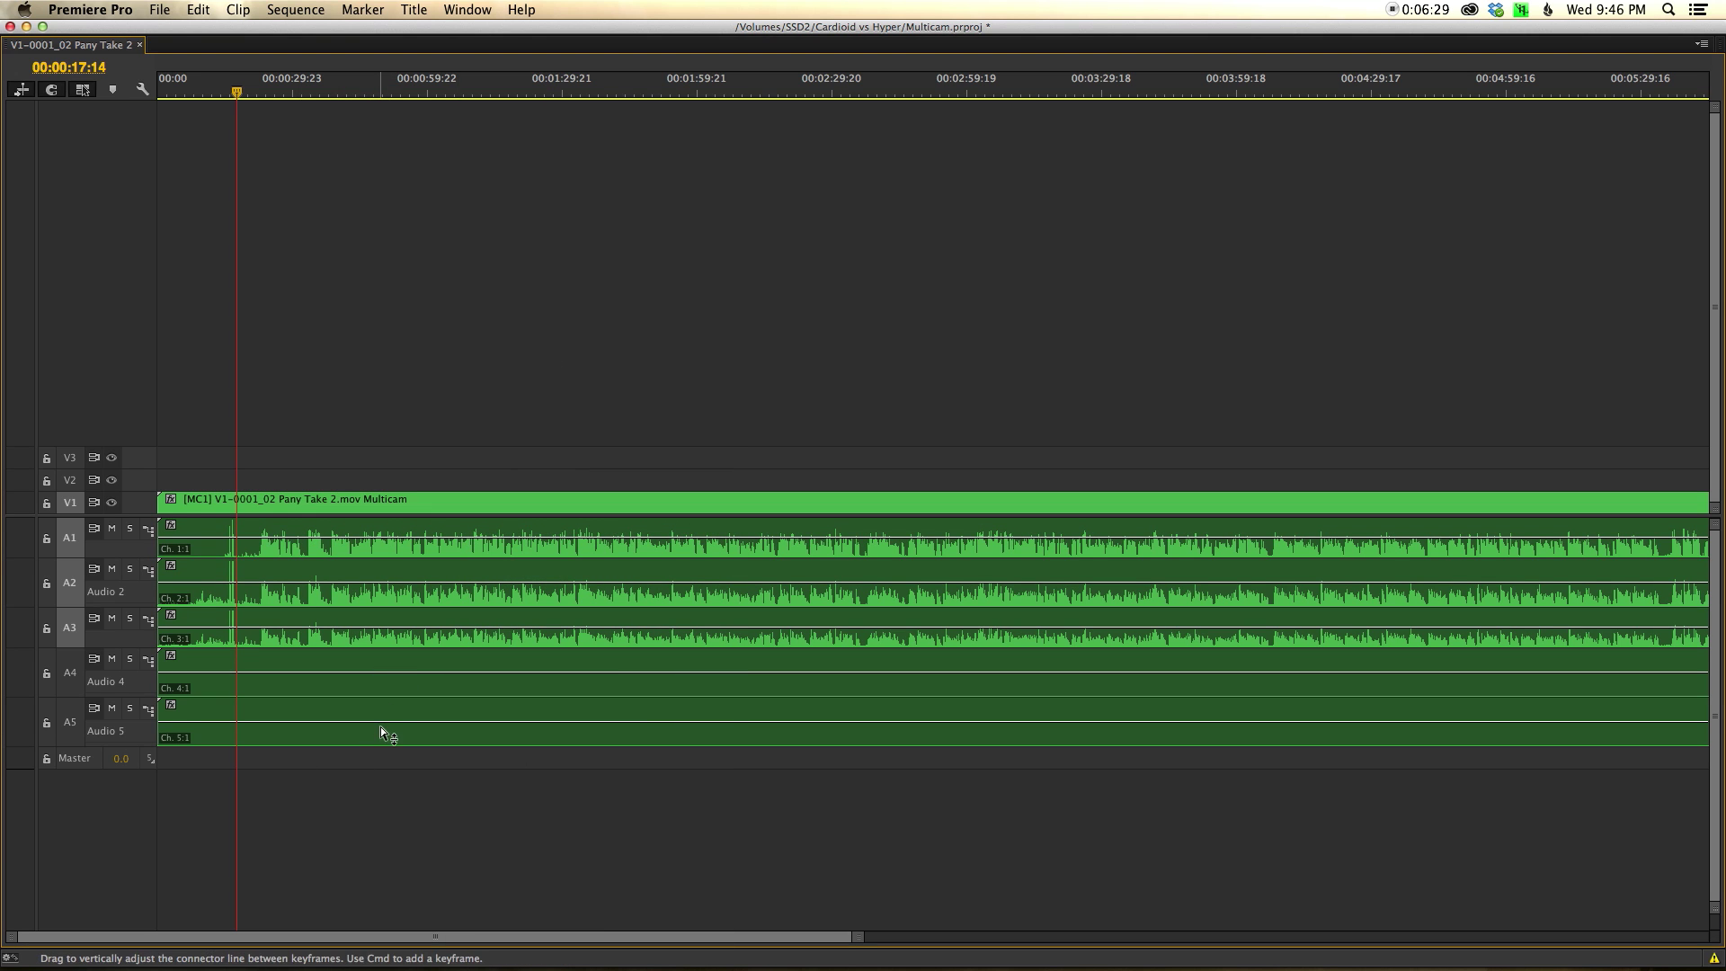
pyautogui.moveTo(423, 802); pyautogui.dragTo(415, 695)
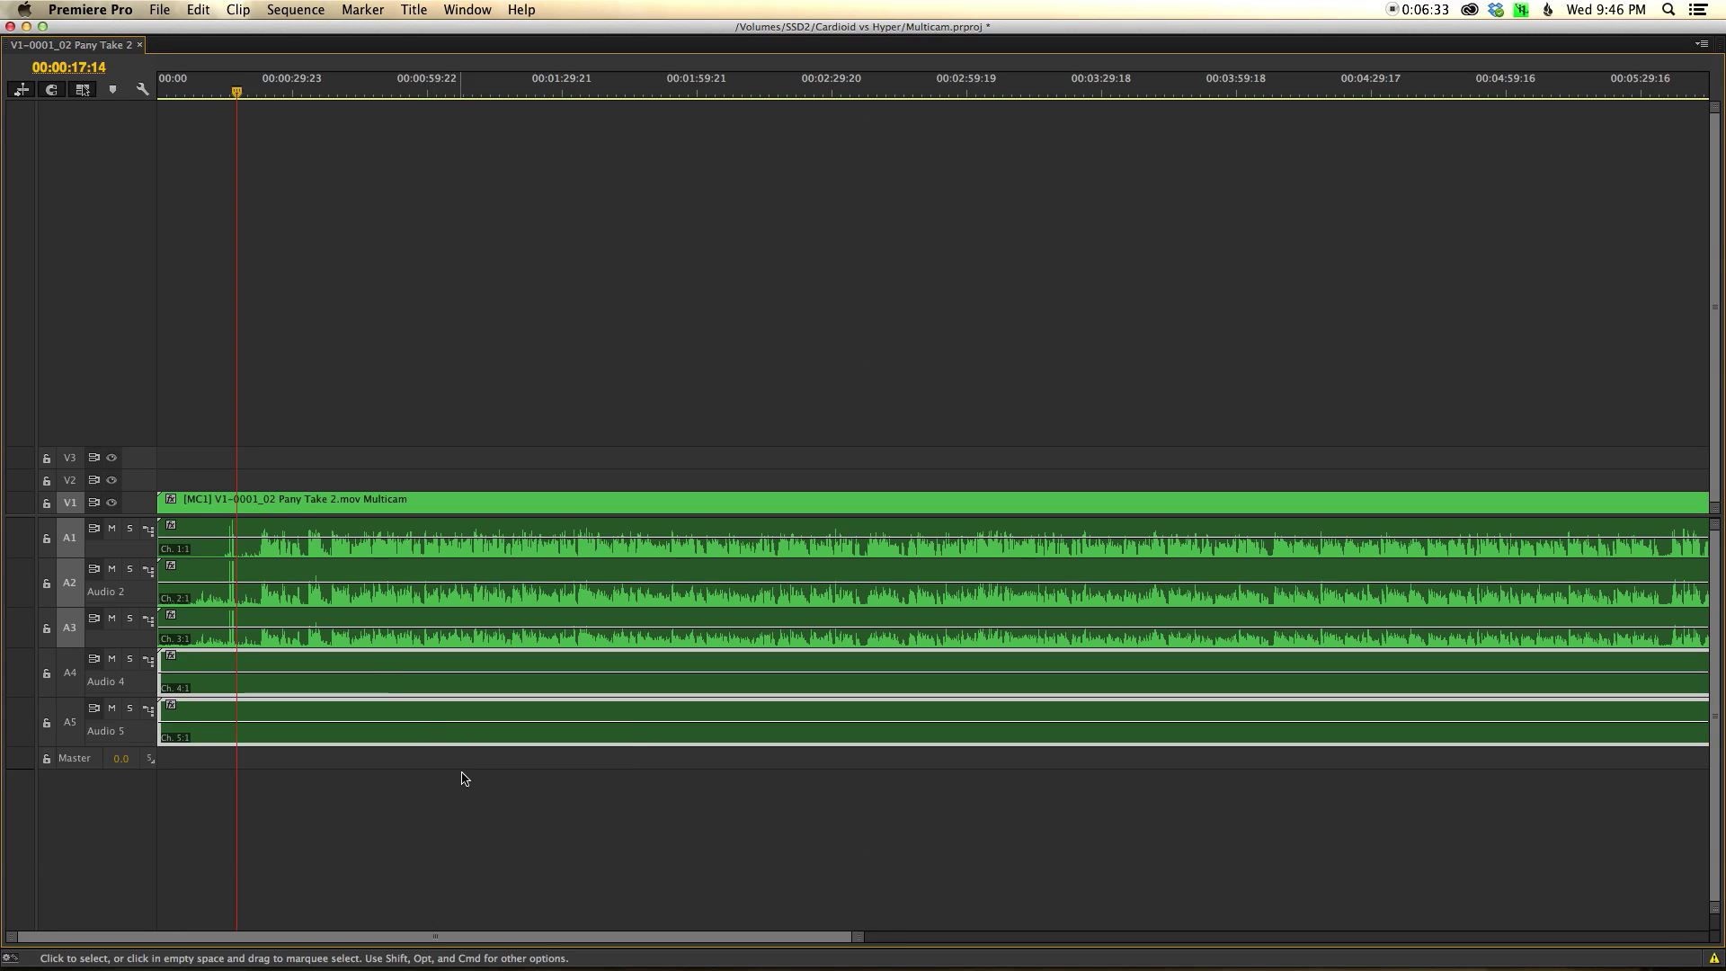
pyautogui.press('Delete')
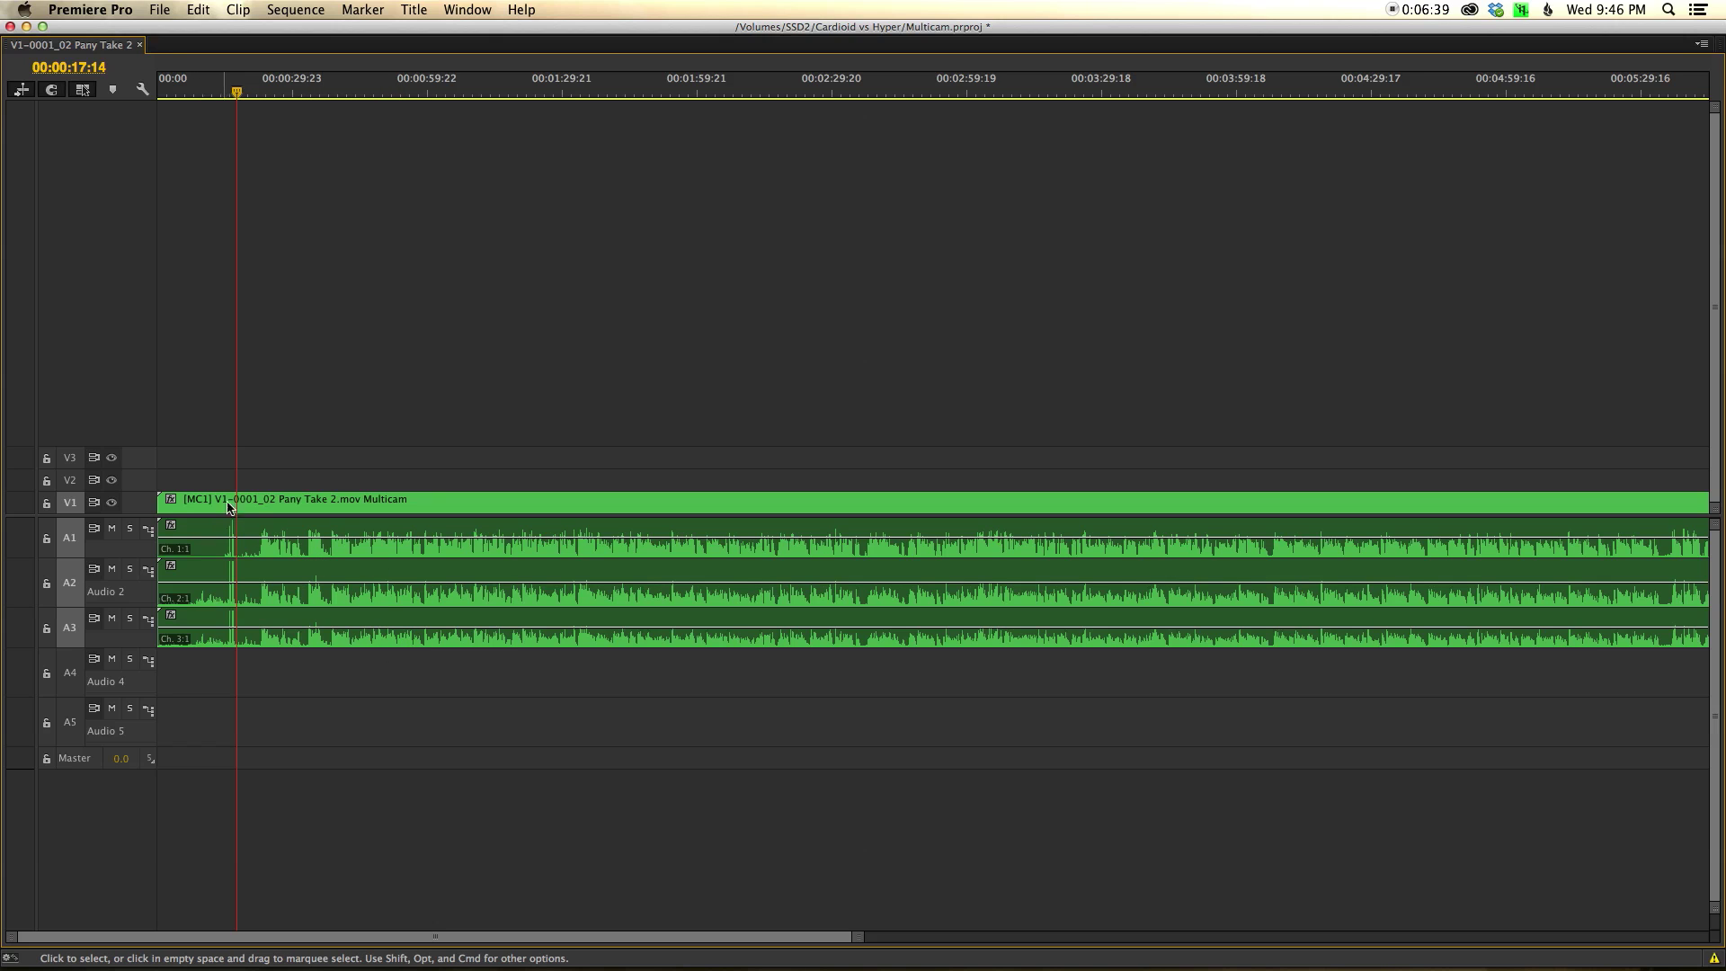
# Solo tracks A1, A2 and A3 in turn during playback from 00:00:21:23, then select A2 and A3.
pyautogui.moveTo(236, 91); pyautogui.dragTo(257, 100)
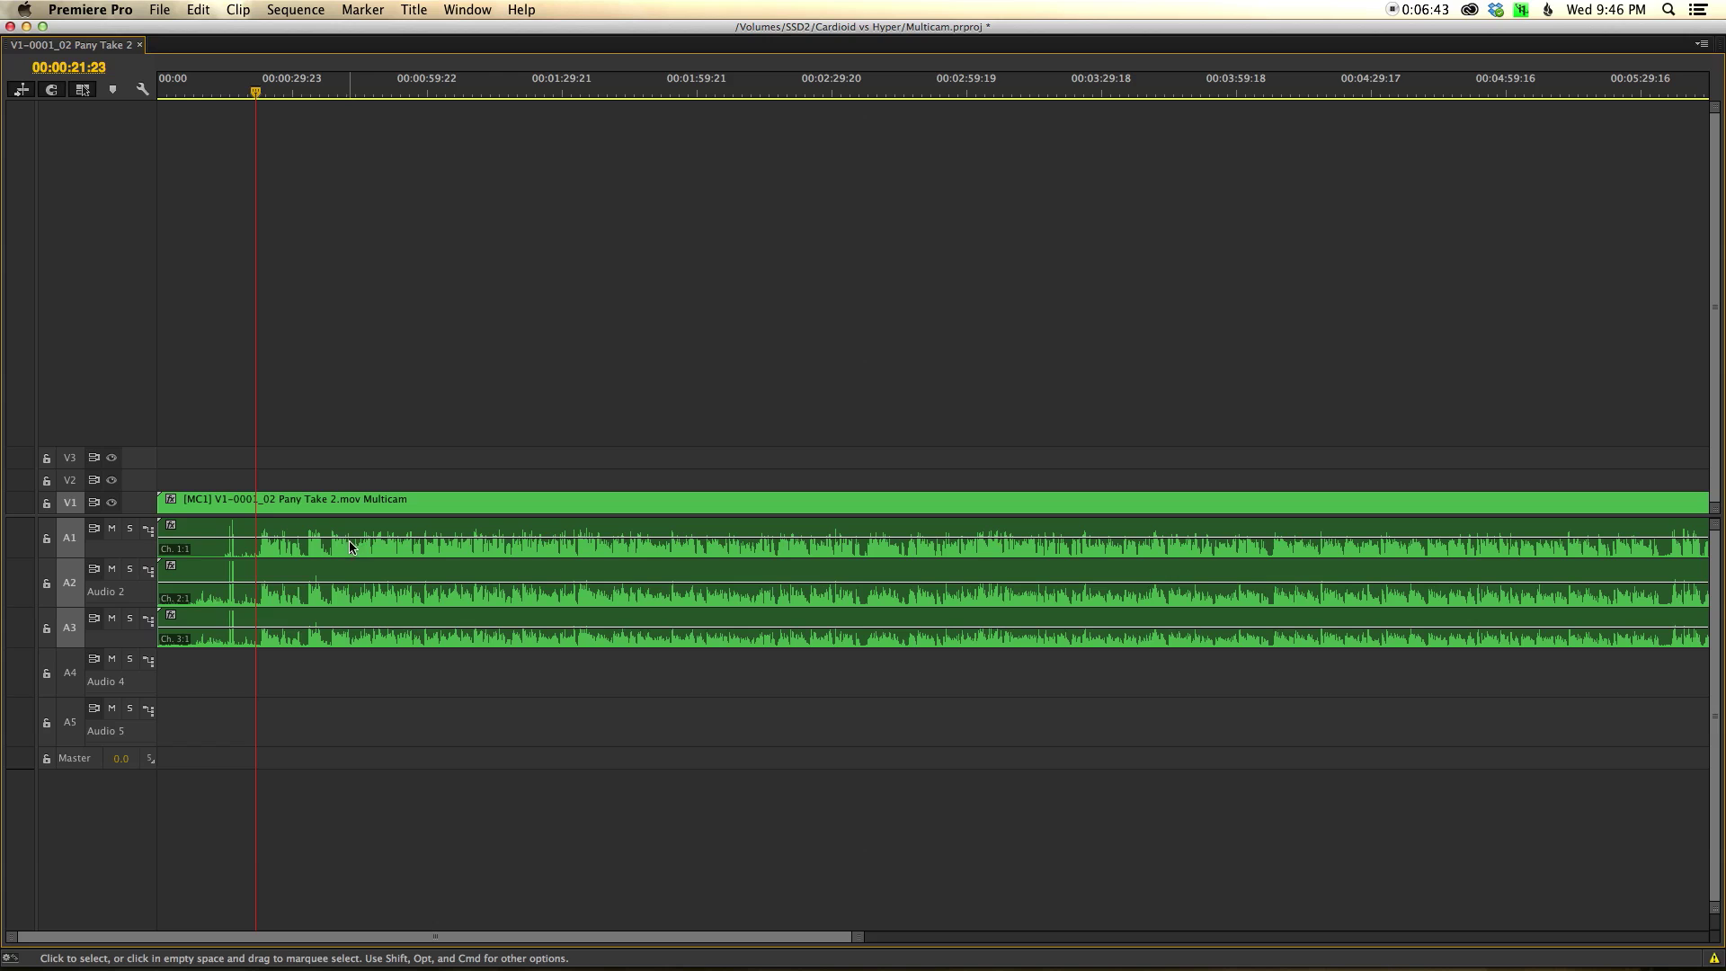
pyautogui.click(129, 531)
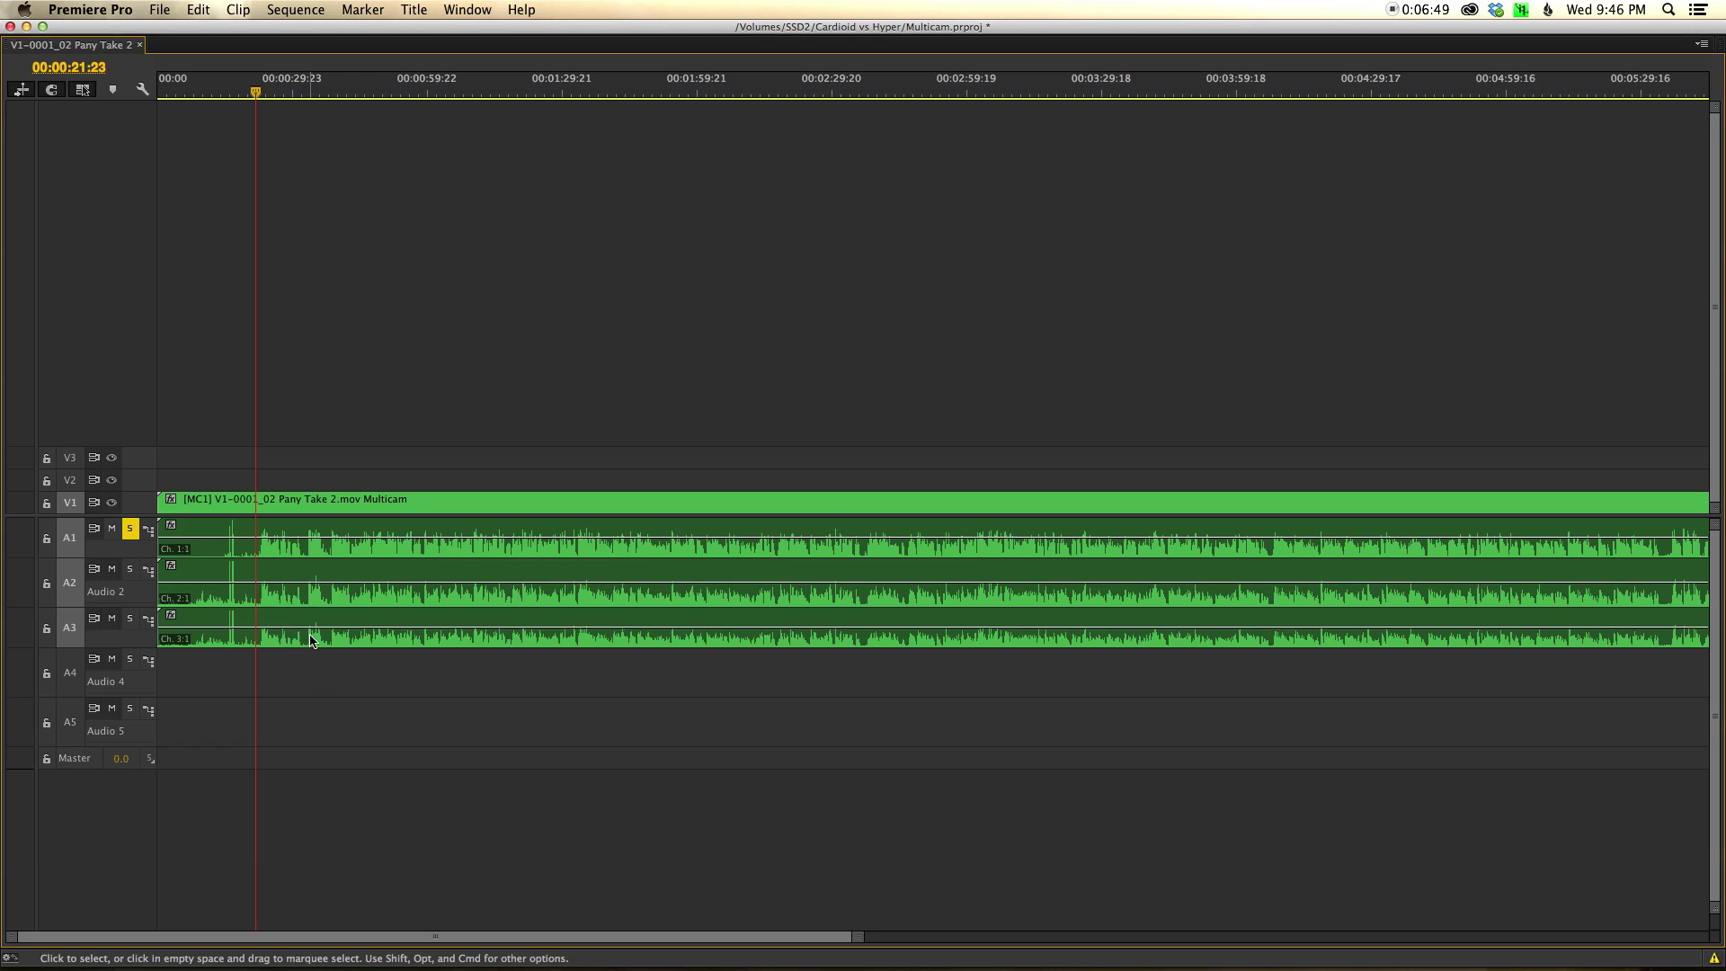
pyautogui.press('space')
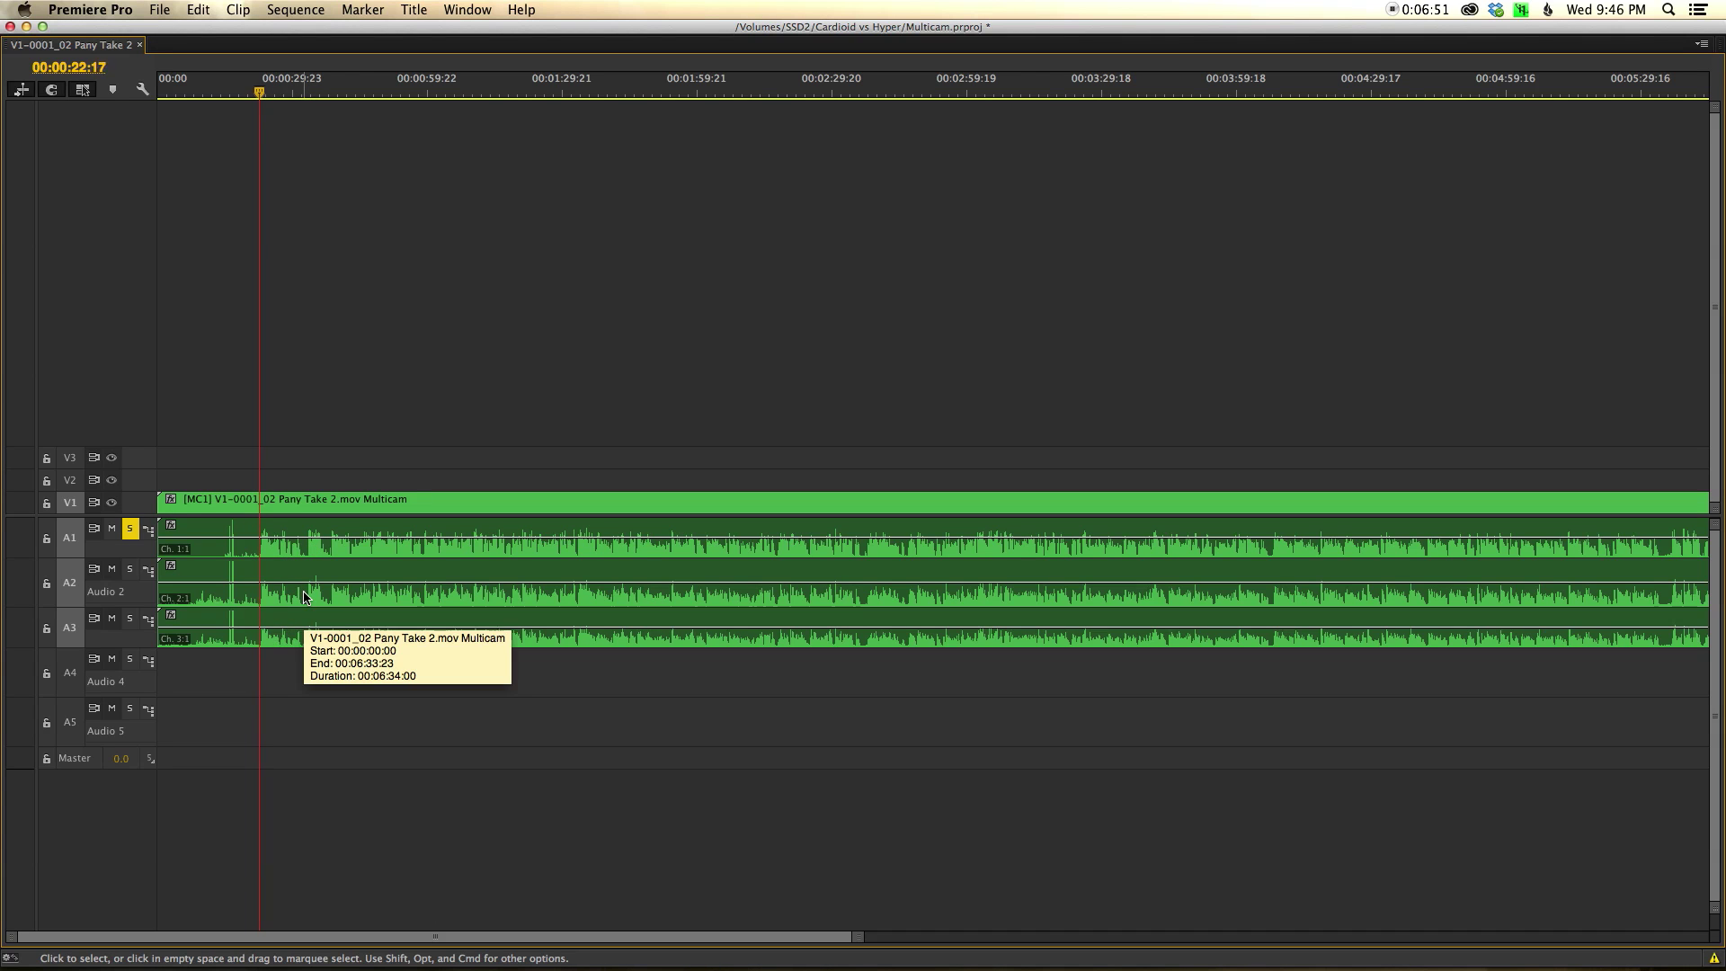
pyautogui.click(131, 528)
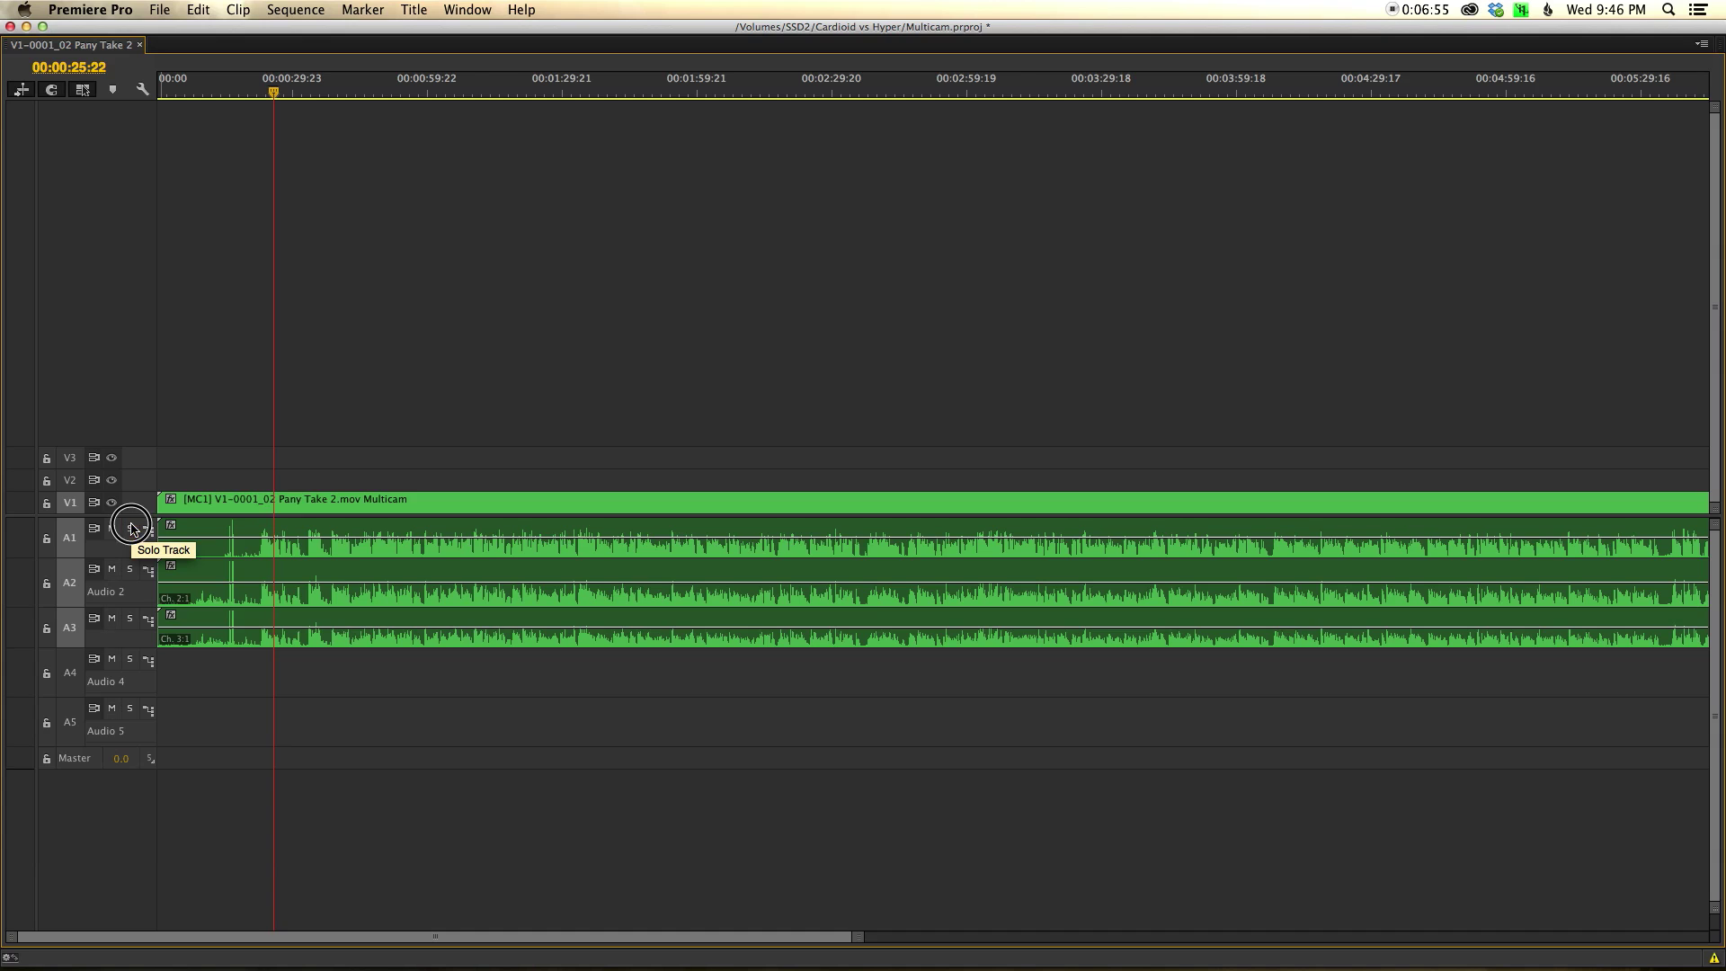
pyautogui.click(131, 571)
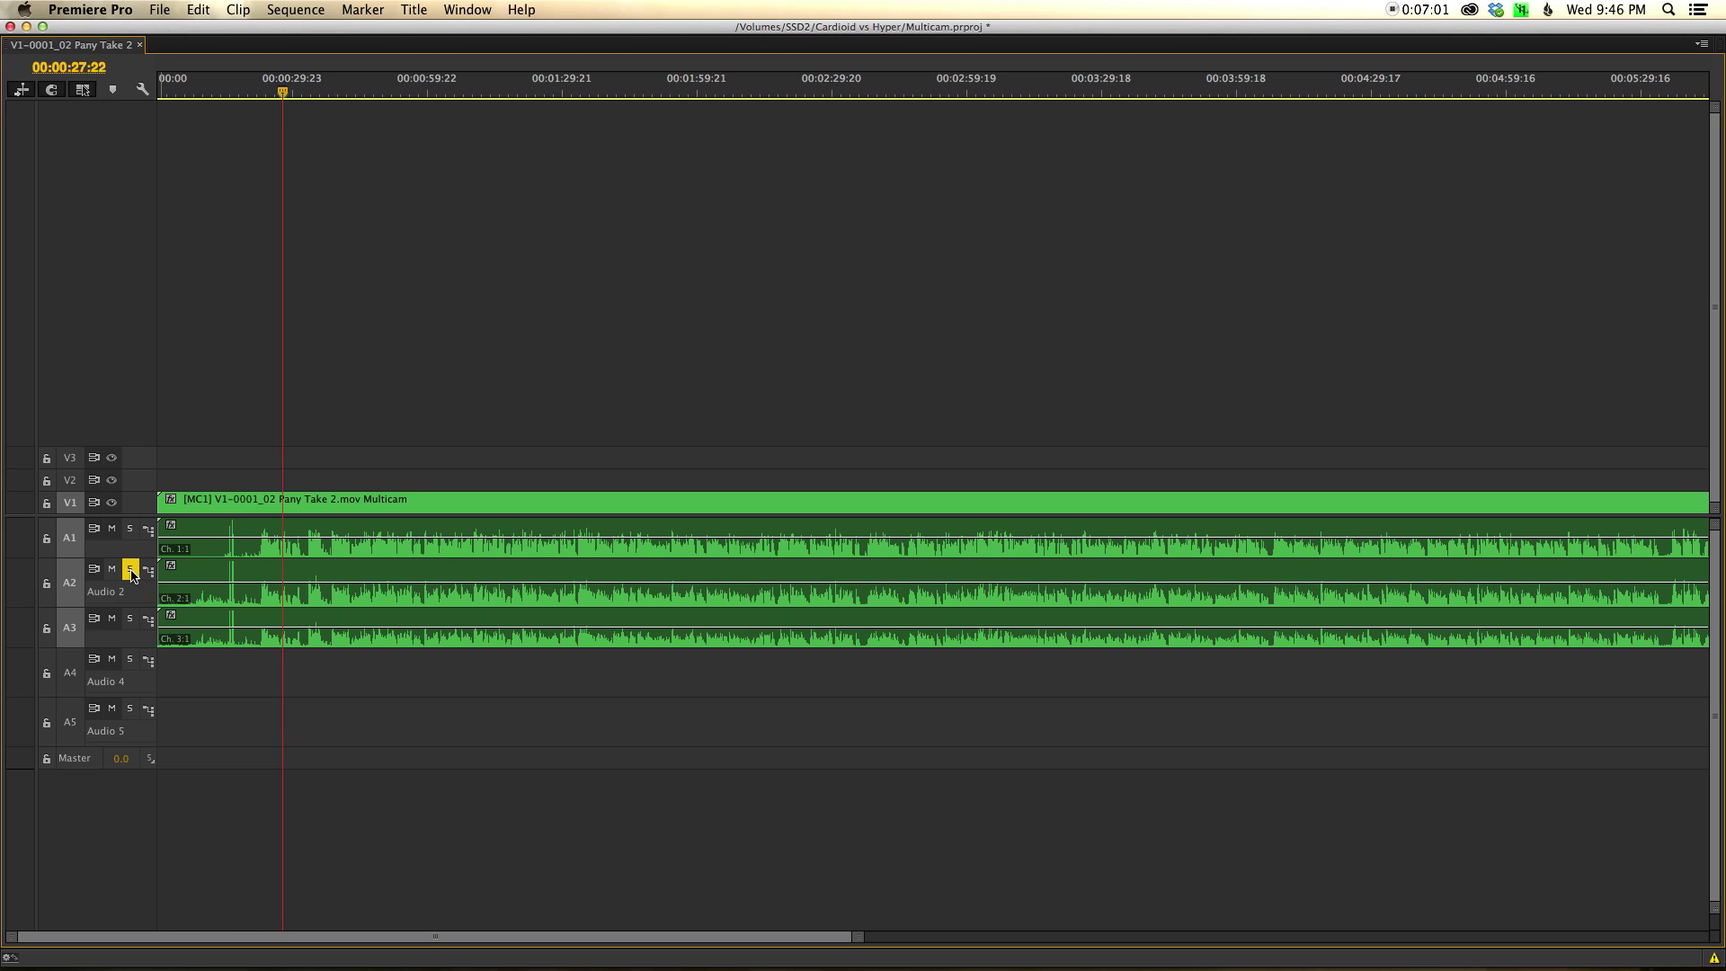
pyautogui.click(132, 571)
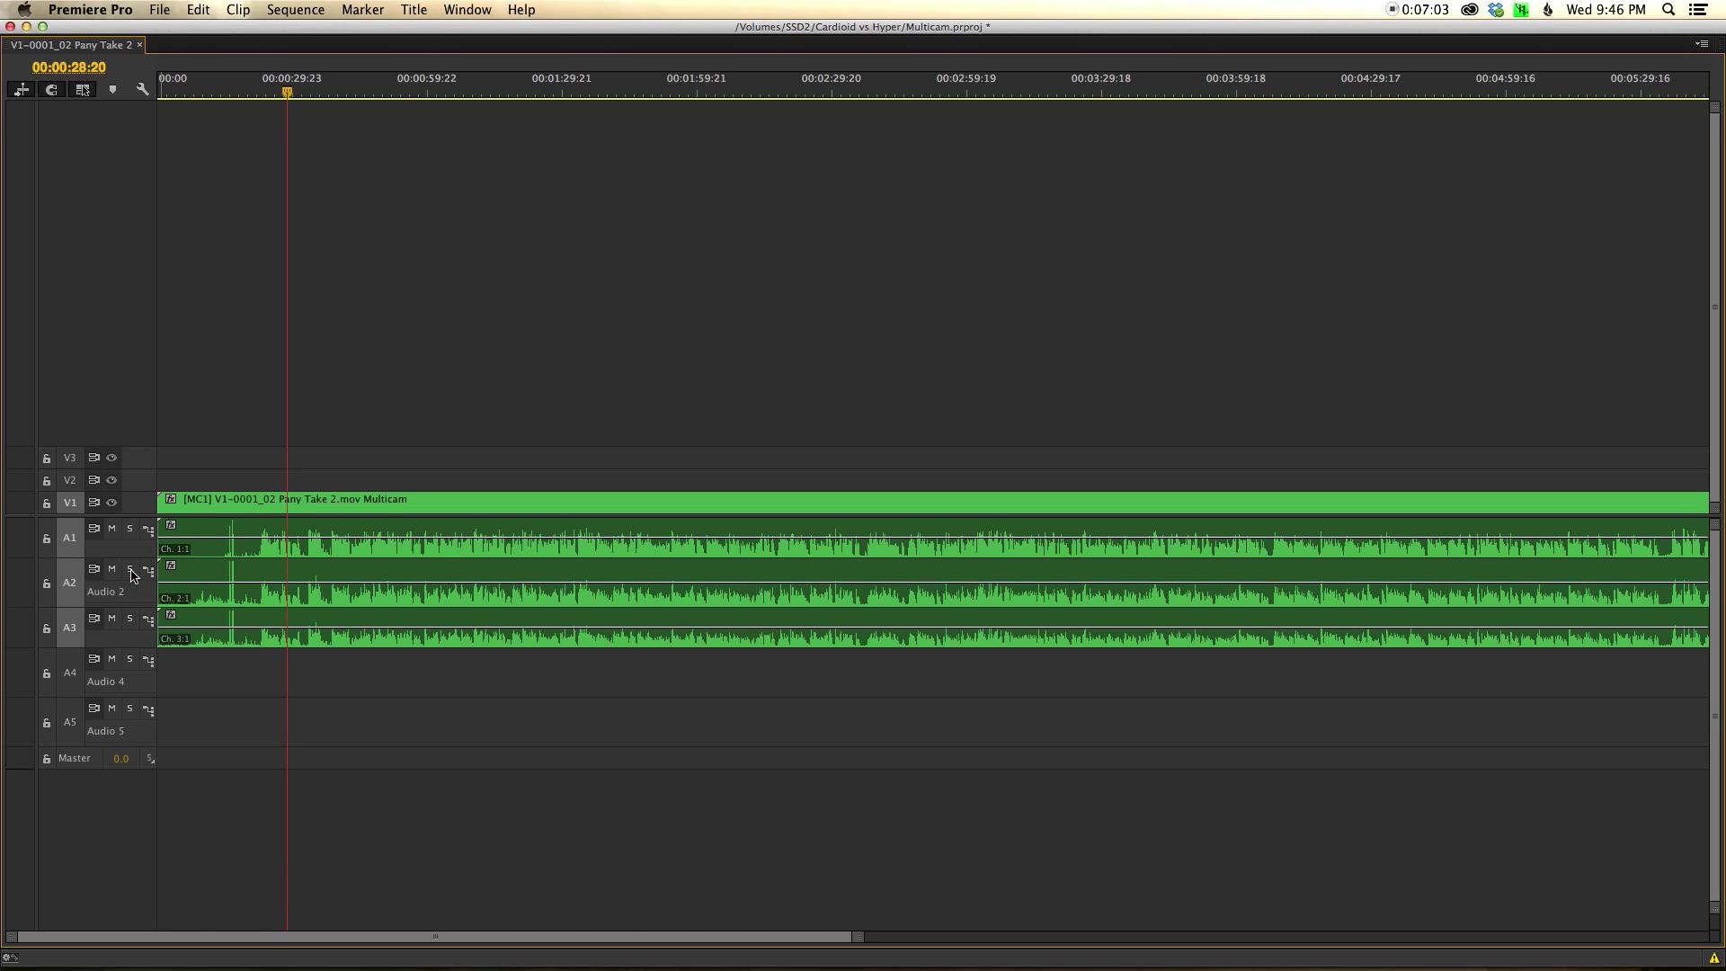
pyautogui.click(131, 621)
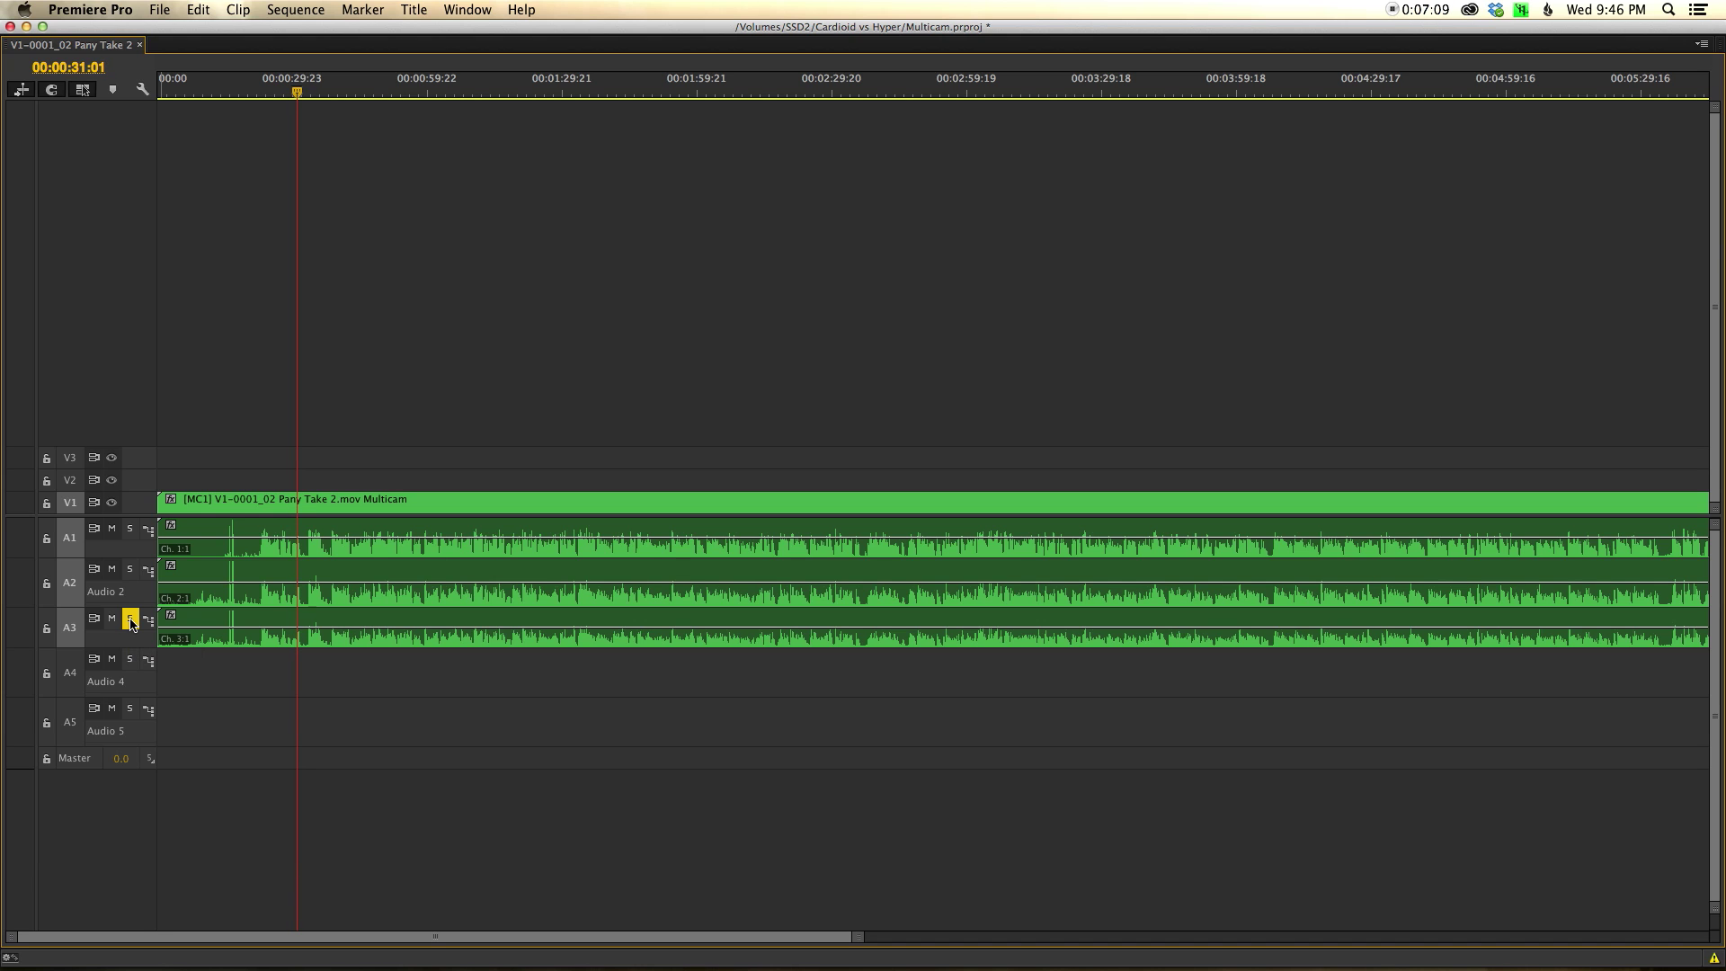
pyautogui.click(130, 620)
pyautogui.moveTo(359, 678); pyautogui.dragTo(329, 603)
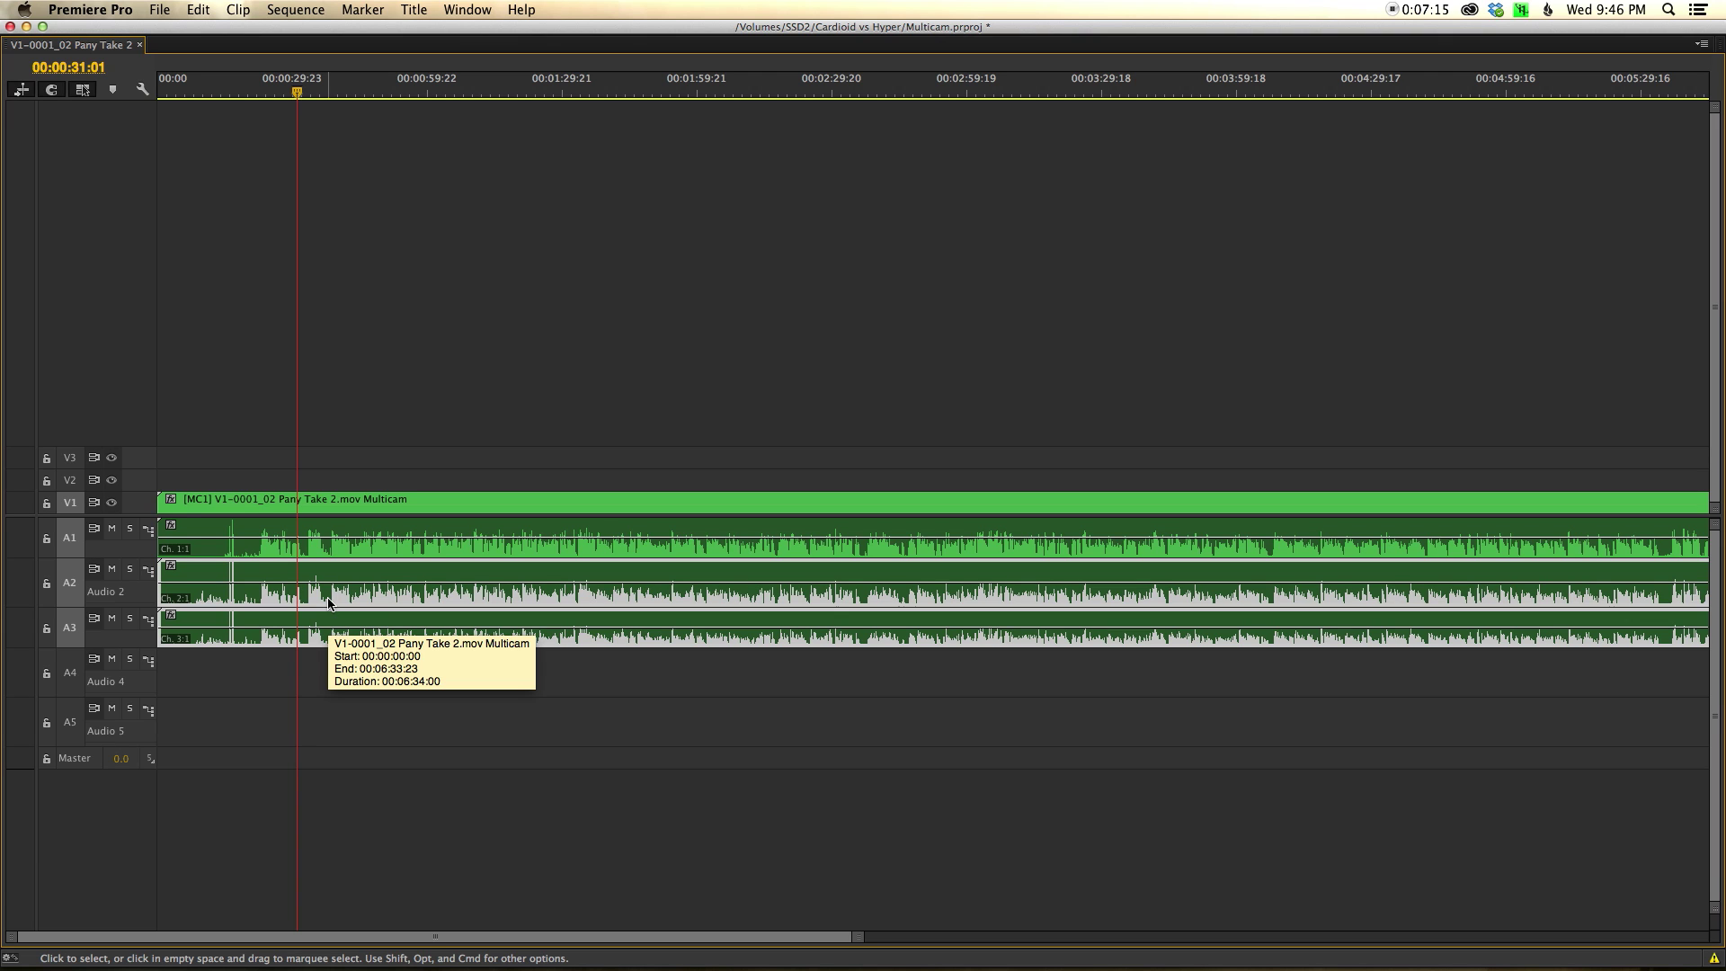
# Delete the A2/A3 audio, link the multicam video with its A1 audio, and restore the full workspace.
pyautogui.press('Delete')
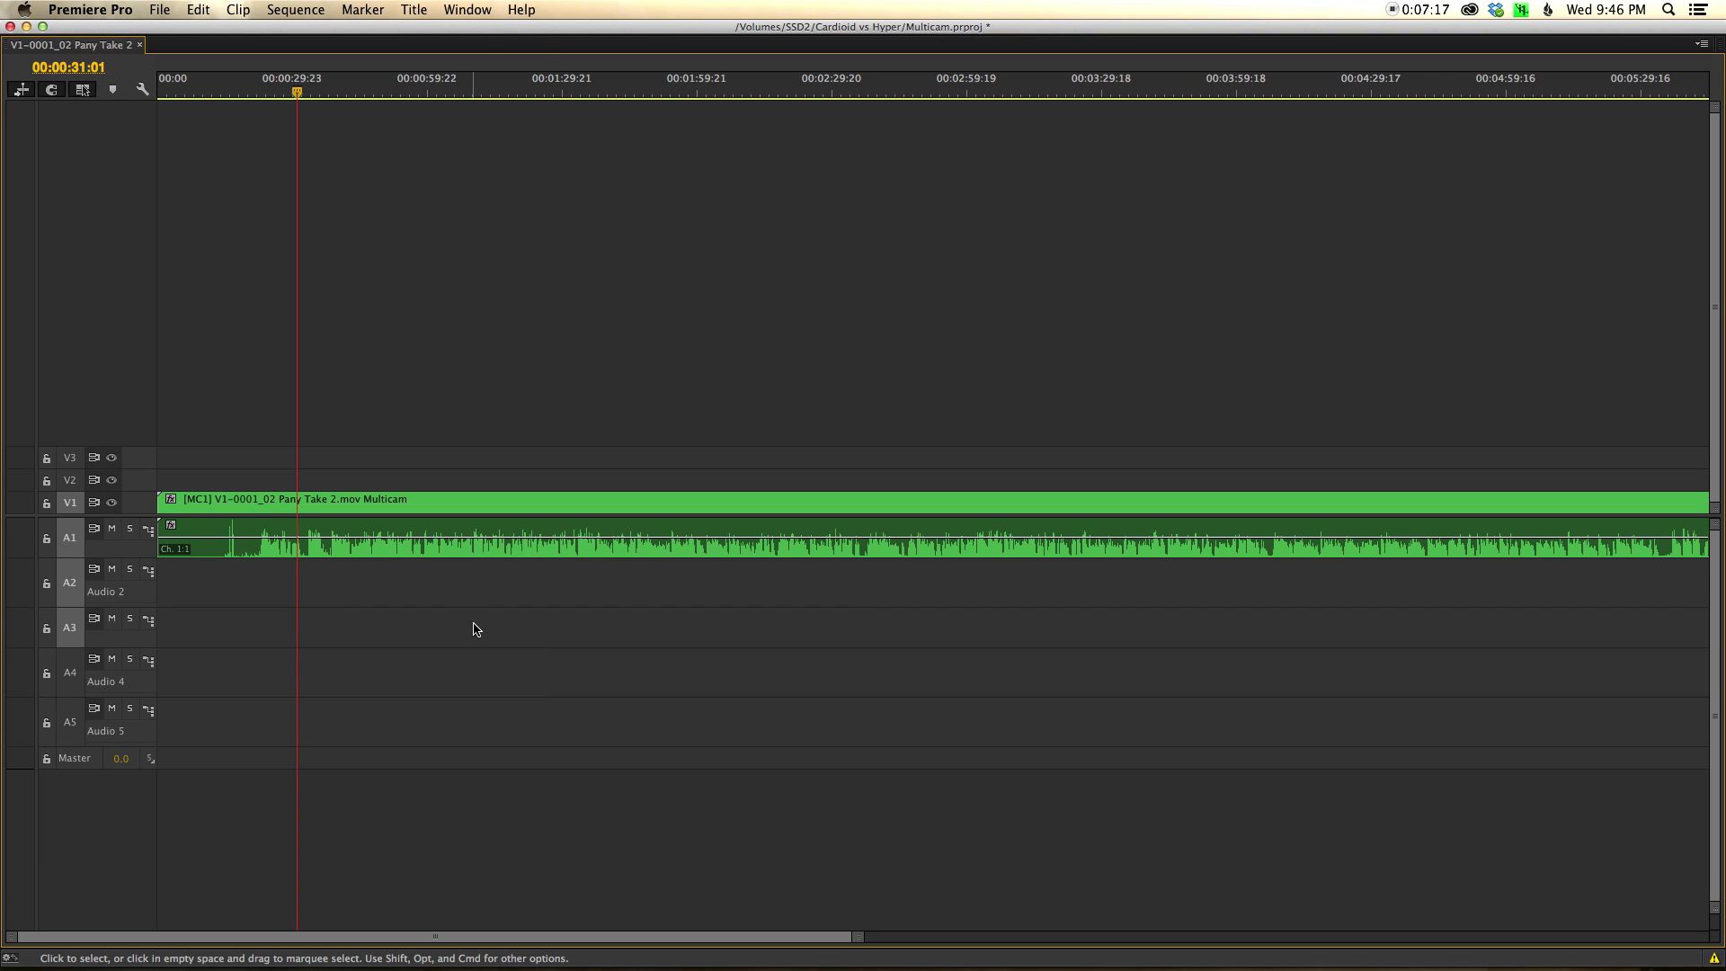
pyautogui.moveTo(472, 587); pyautogui.dragTo(446, 511)
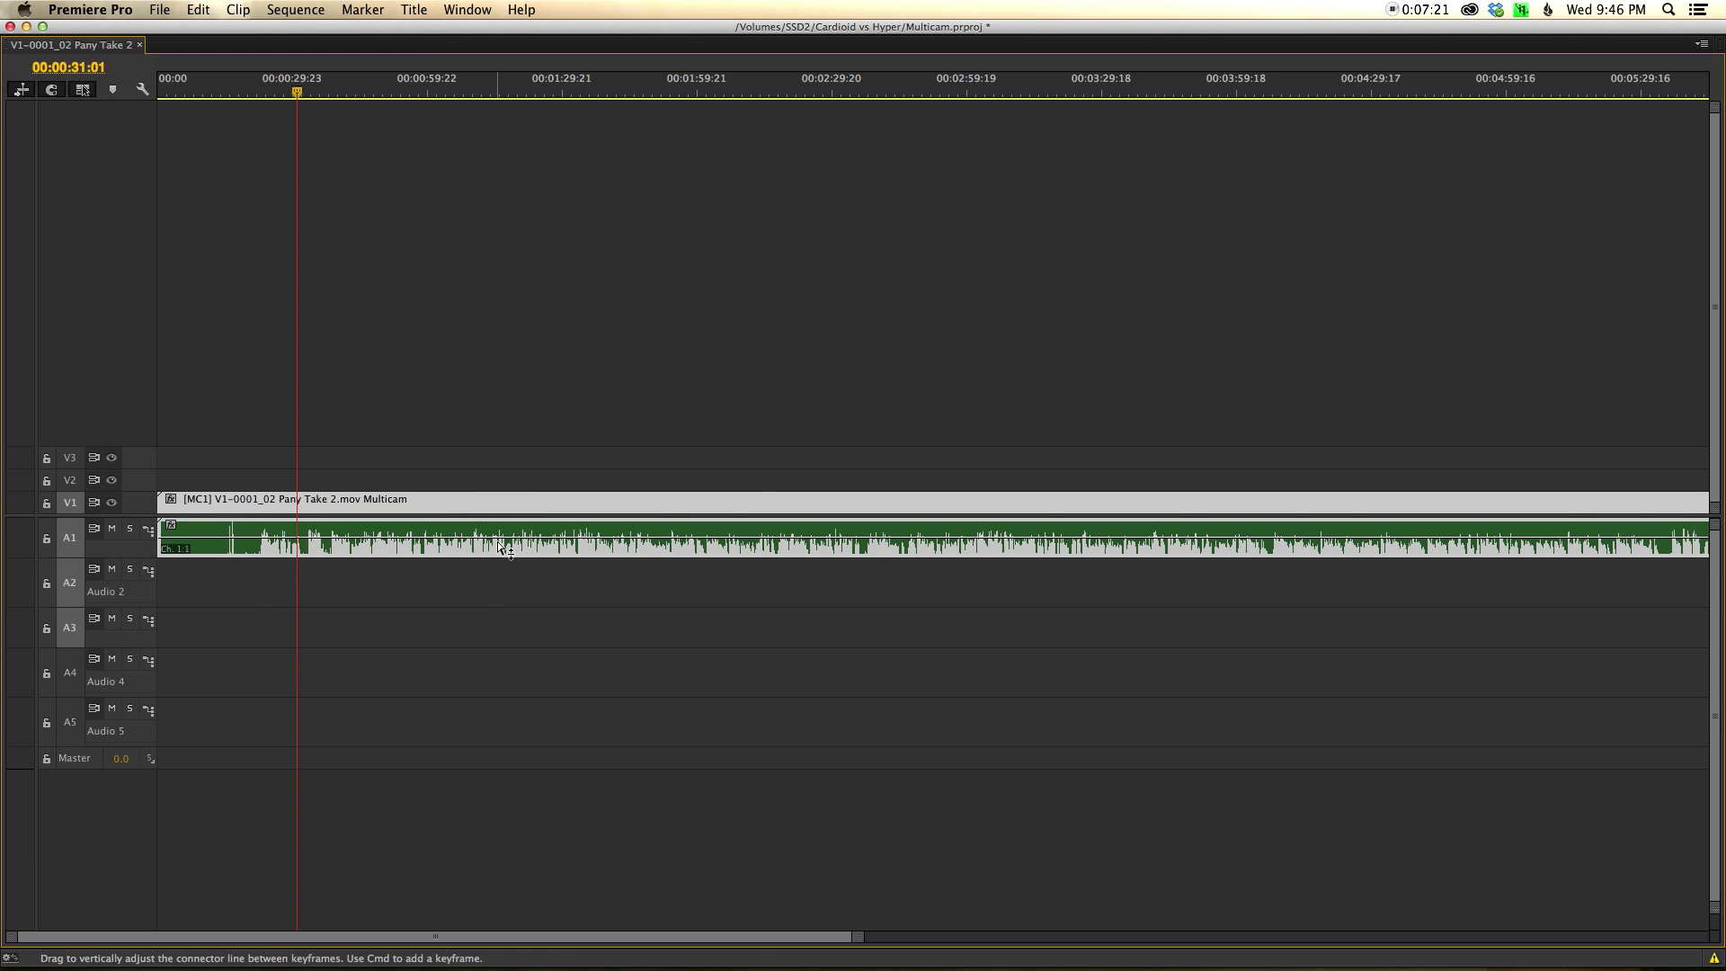
pyautogui.rightClick(489, 513)
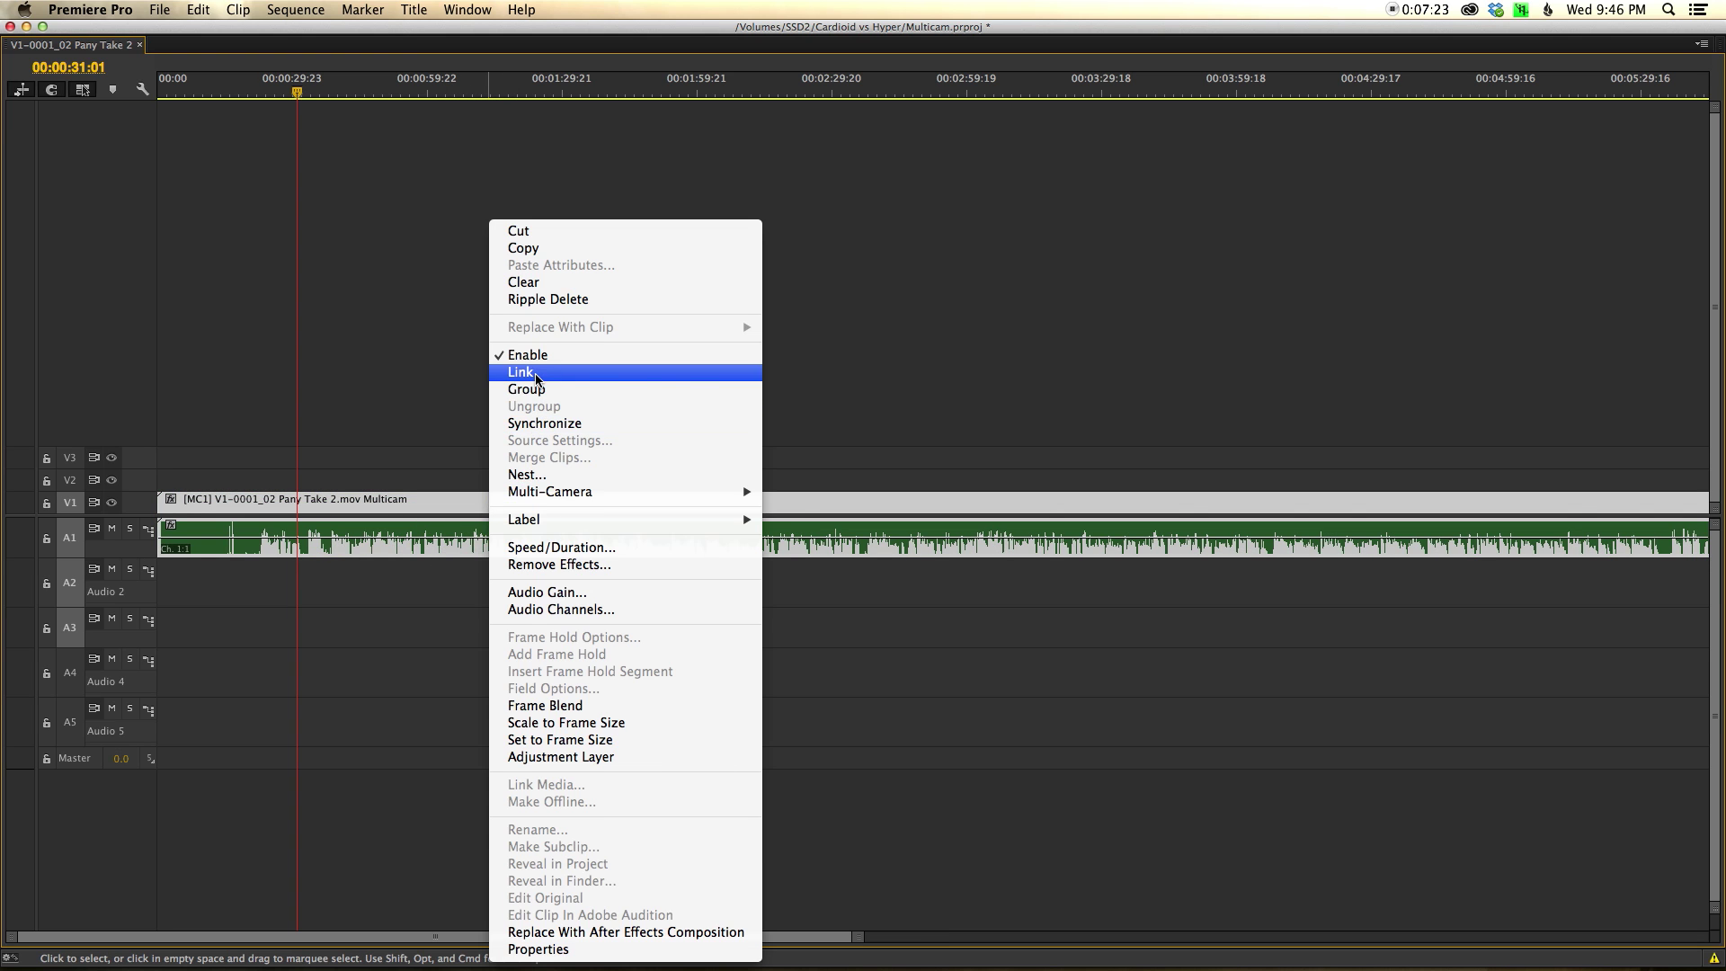
pyautogui.click(539, 377)
pyautogui.moveTo(474, 509); pyautogui.dragTo(512, 503)
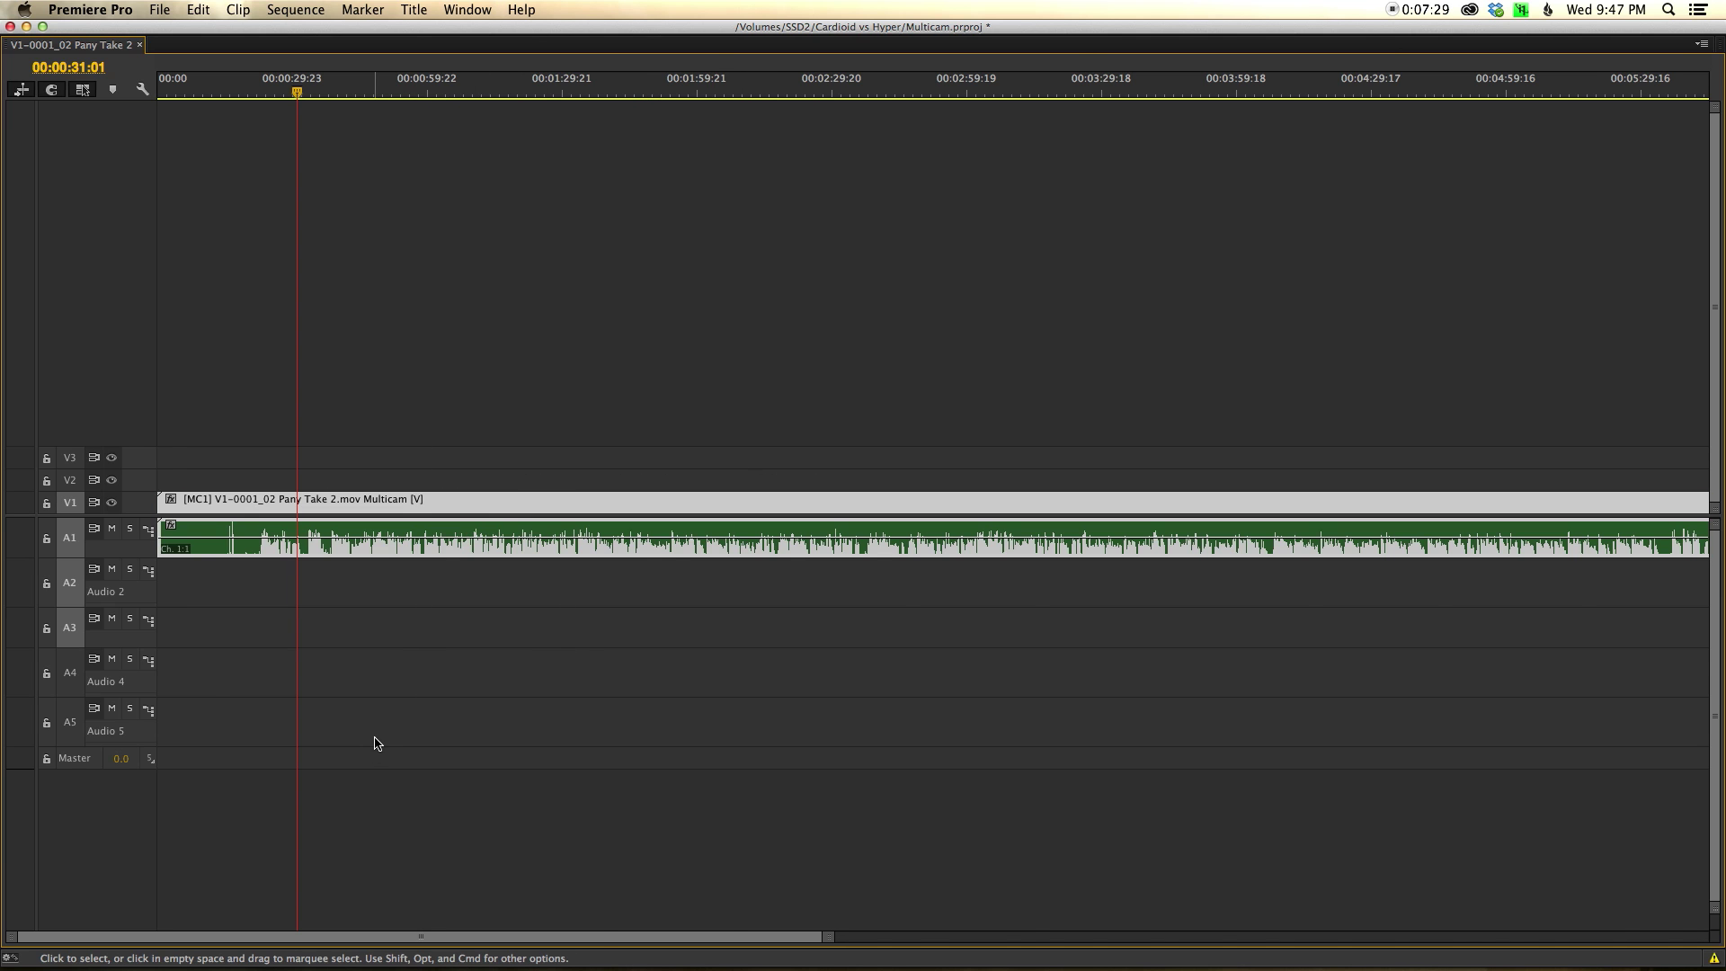
pyautogui.press('`')
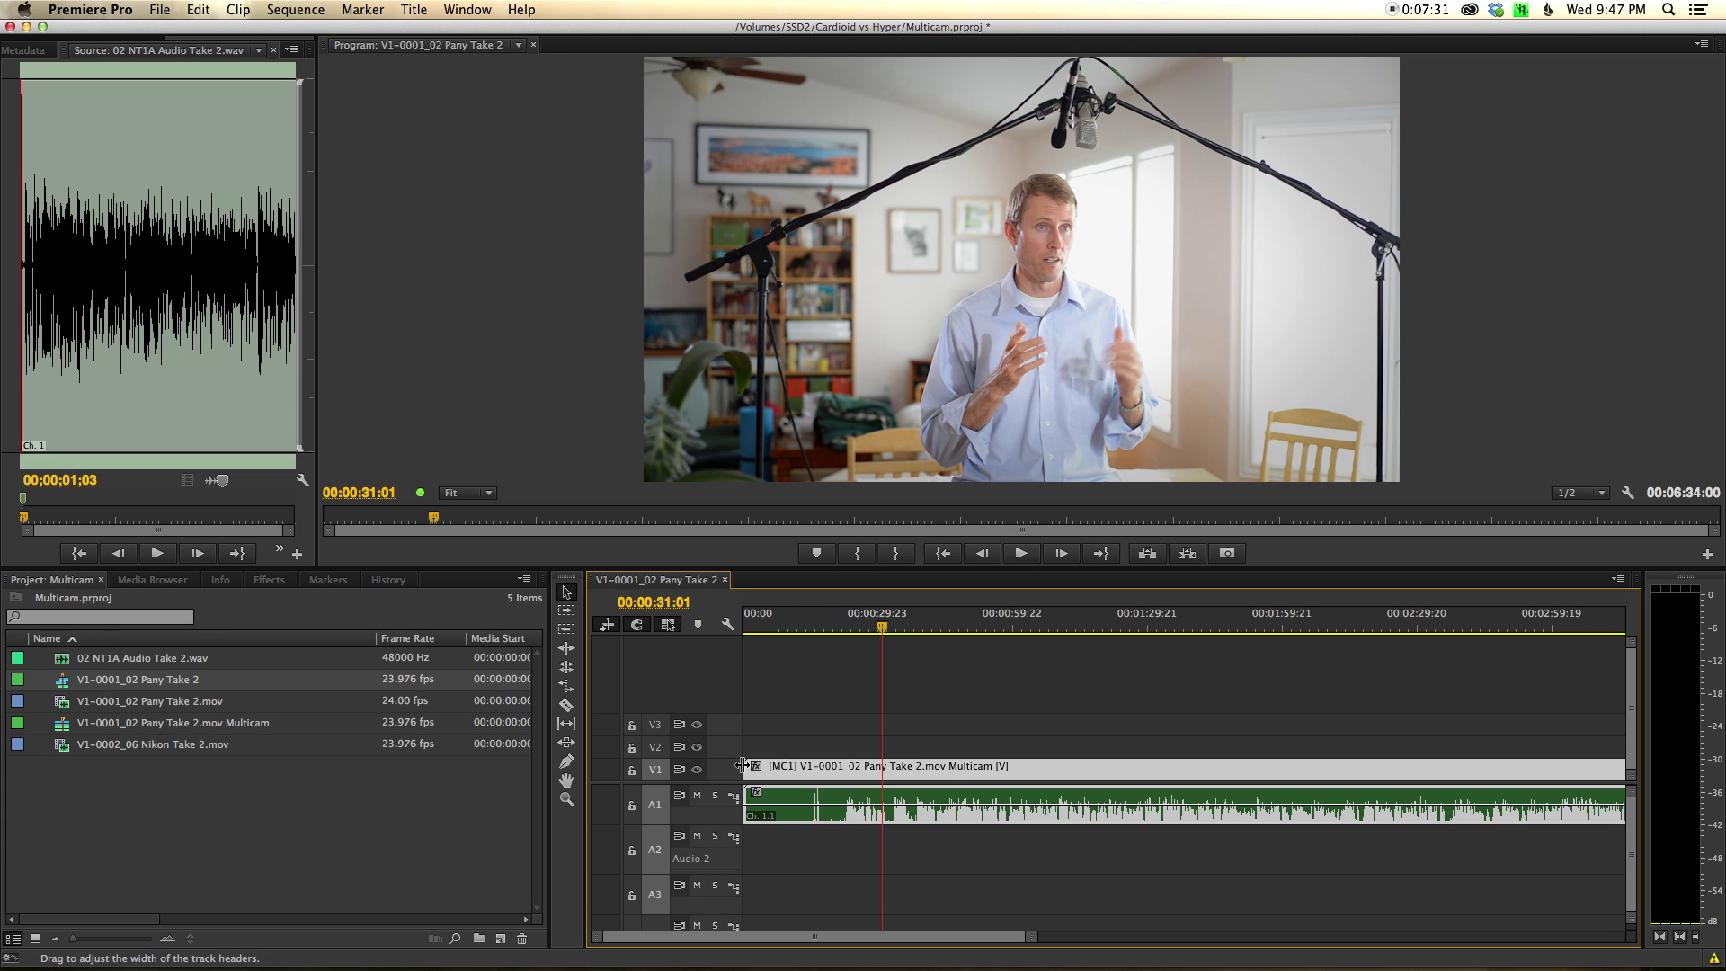
# Trim the start of the multicam clip and slide it back to the sequence start.
pyautogui.moveTo(746, 765); pyautogui.dragTo(845, 774)
pyautogui.moveTo(1001, 775); pyautogui.dragTo(900, 775)
pyautogui.press('Home')
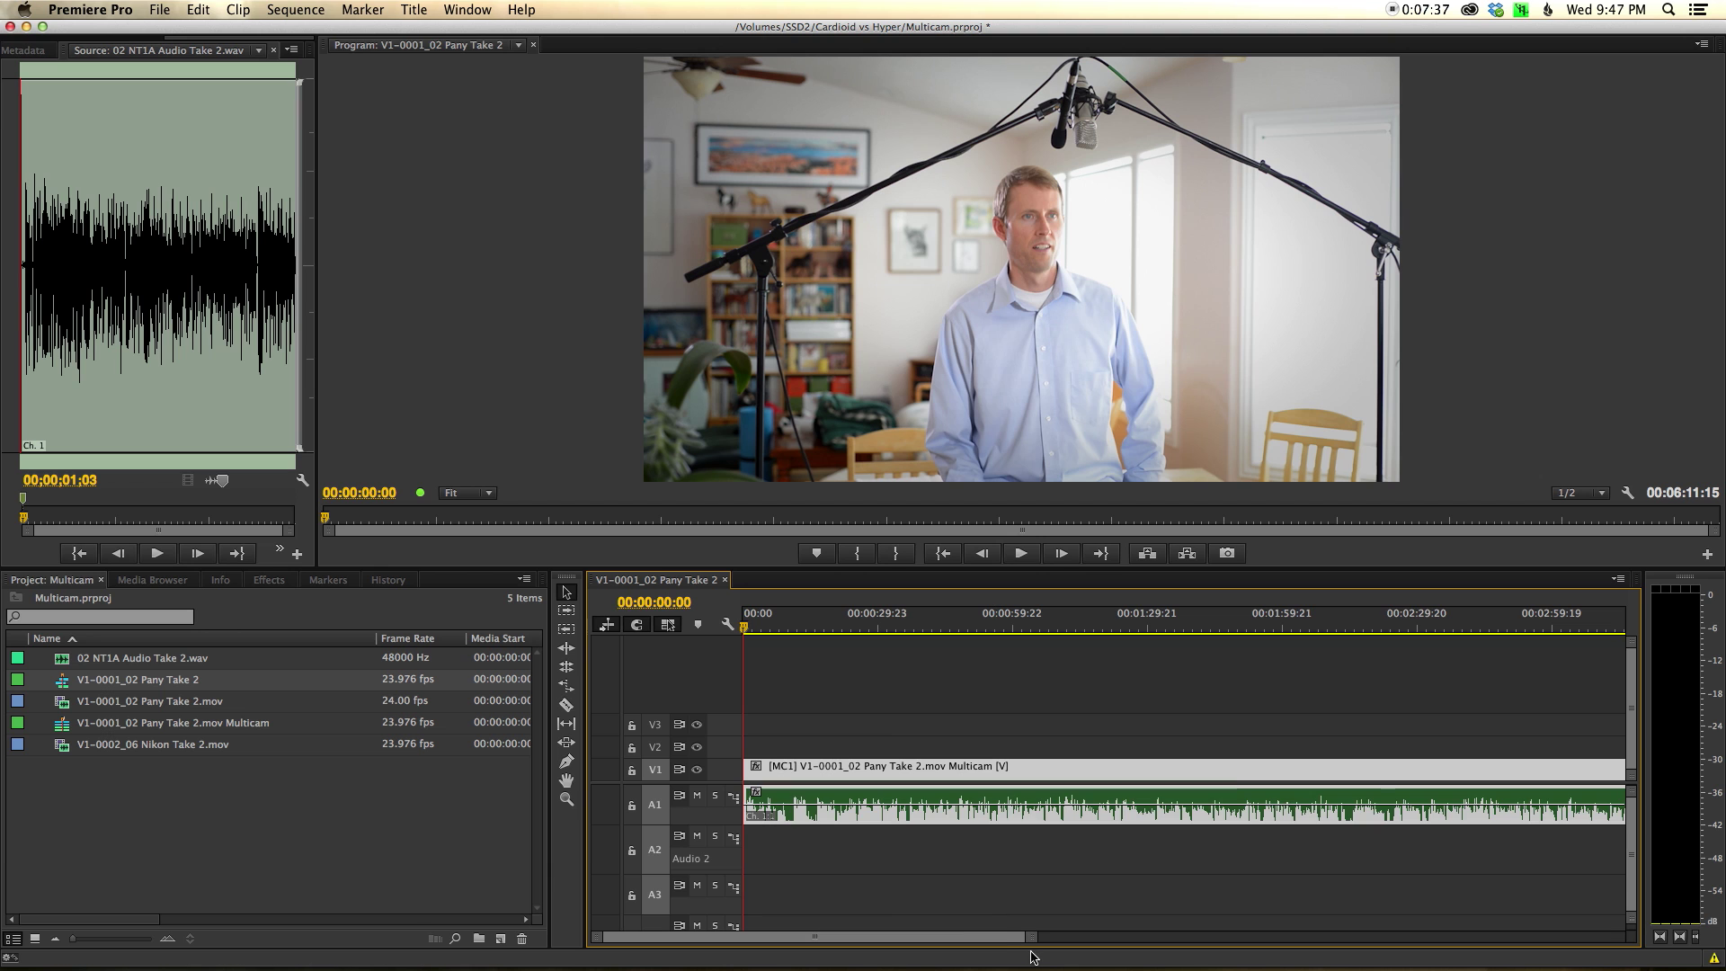
pyautogui.moveTo(1031, 937); pyautogui.dragTo(811, 937)
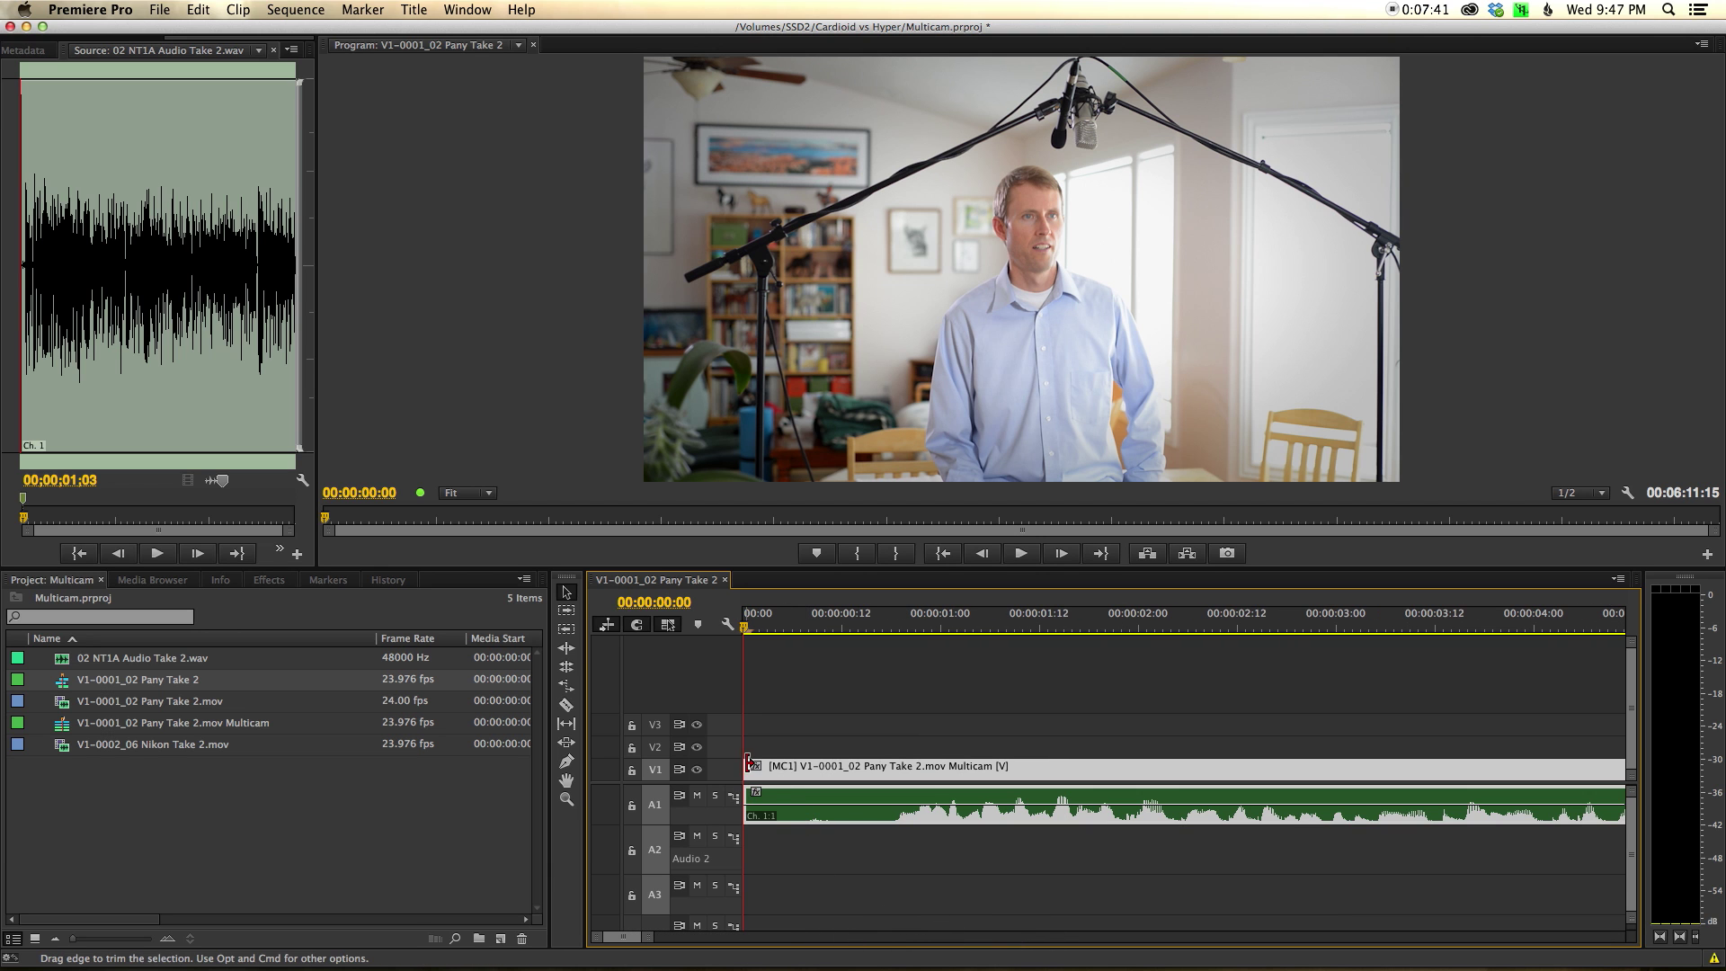
# Trim 12 frames off the clip's start, realign it to 00:00, and play it back to check.
pyautogui.moveTo(747, 774); pyautogui.dragTo(855, 773)
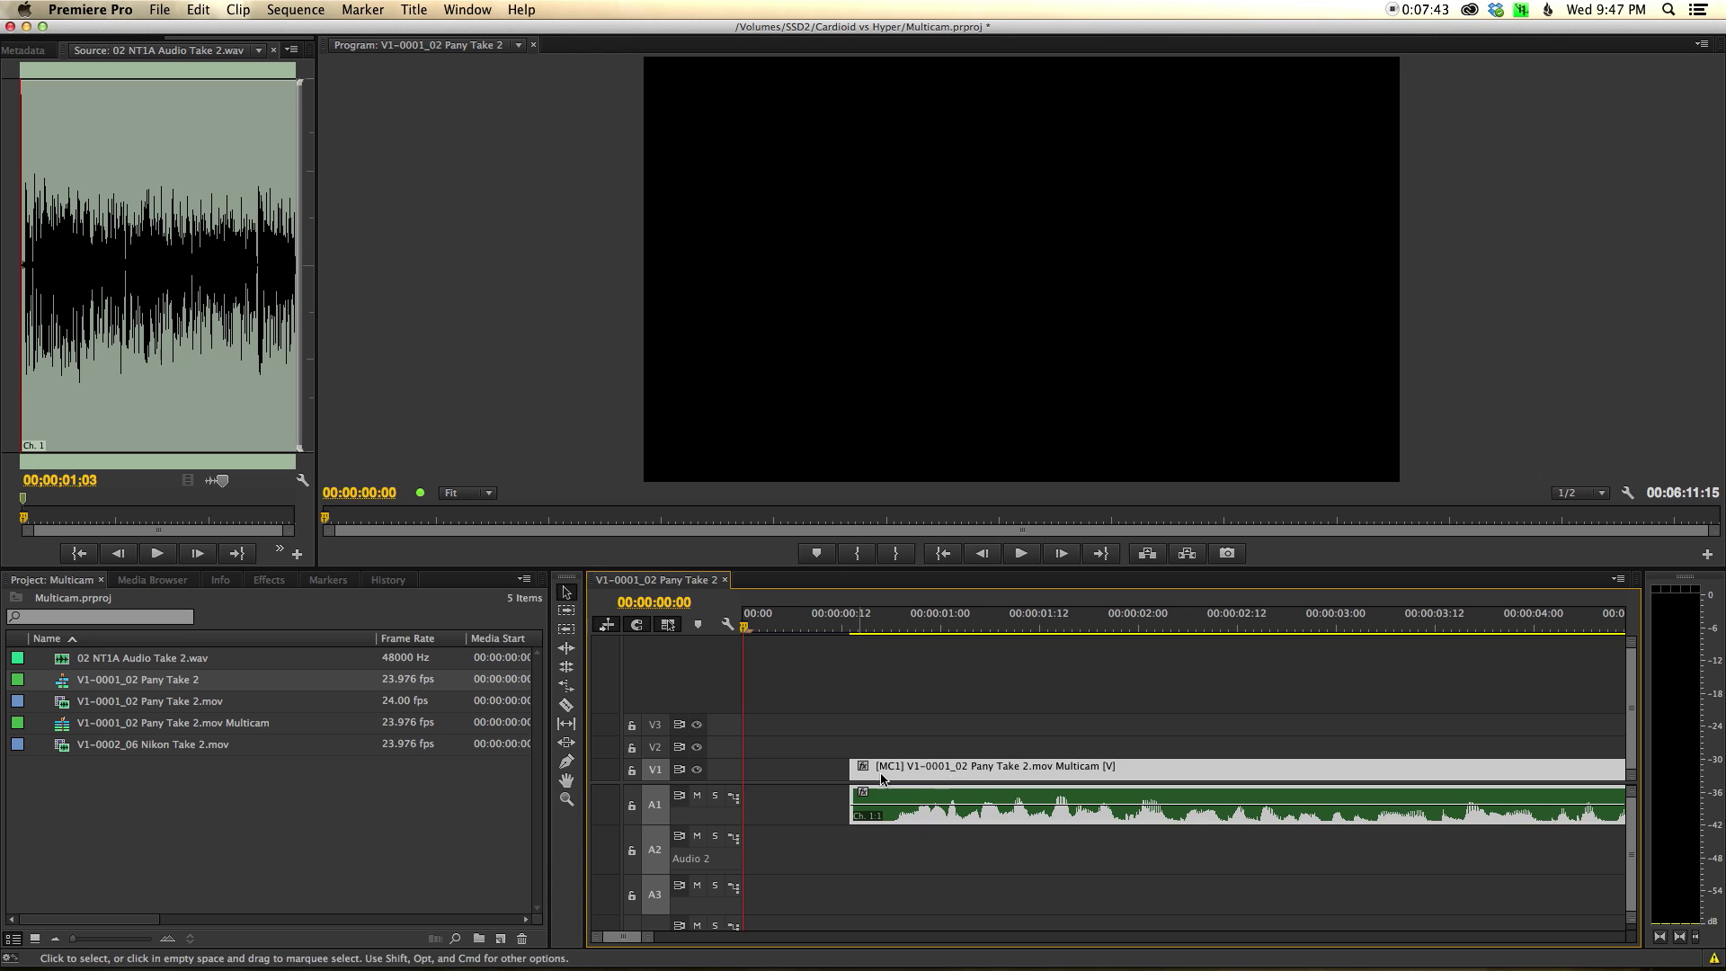
pyautogui.moveTo(1009, 770); pyautogui.dragTo(897, 770)
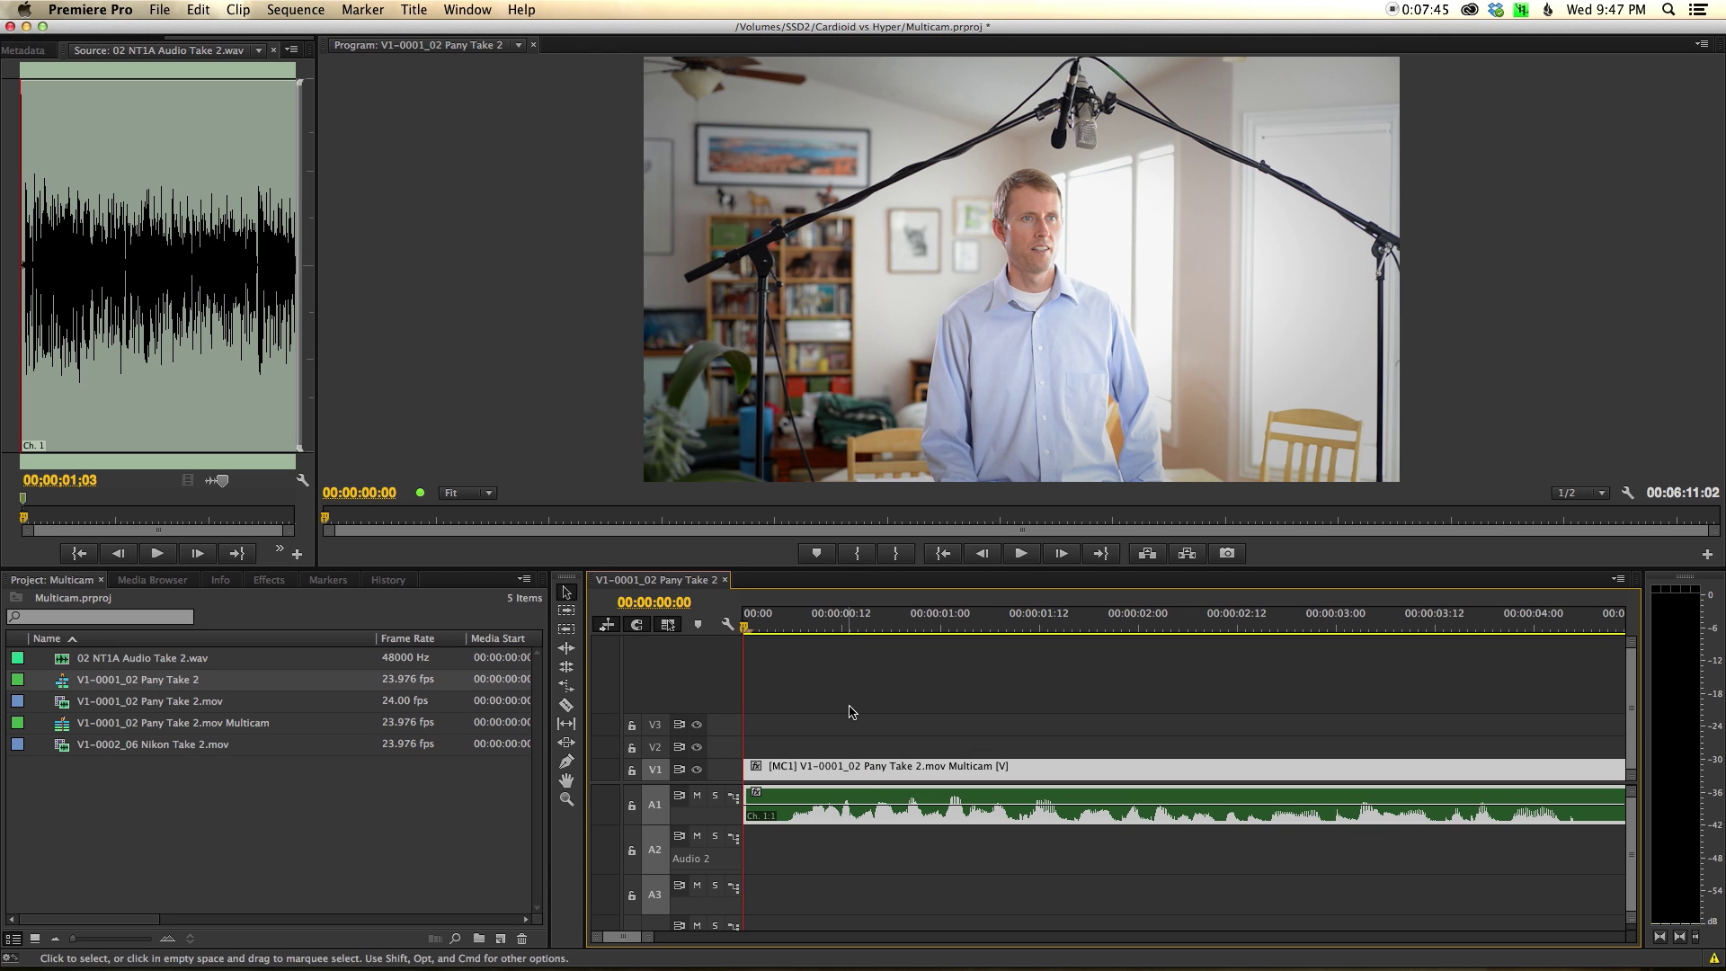
pyautogui.press('space')
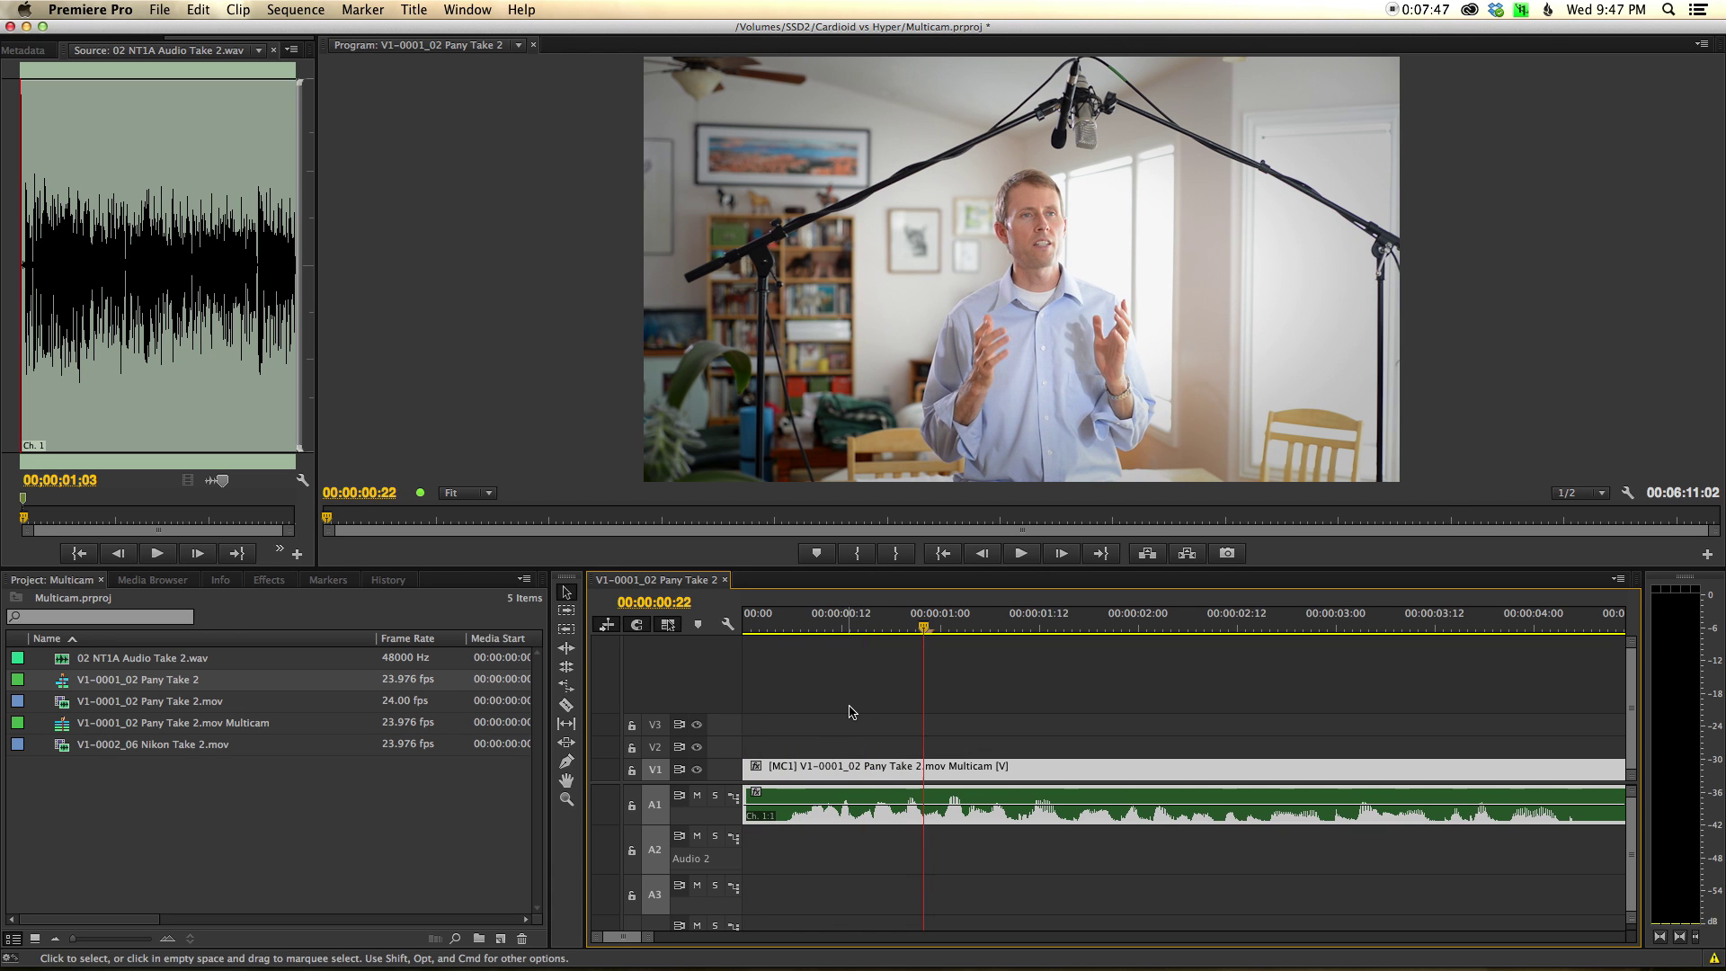
pyautogui.press('space')
pyautogui.press('Home')
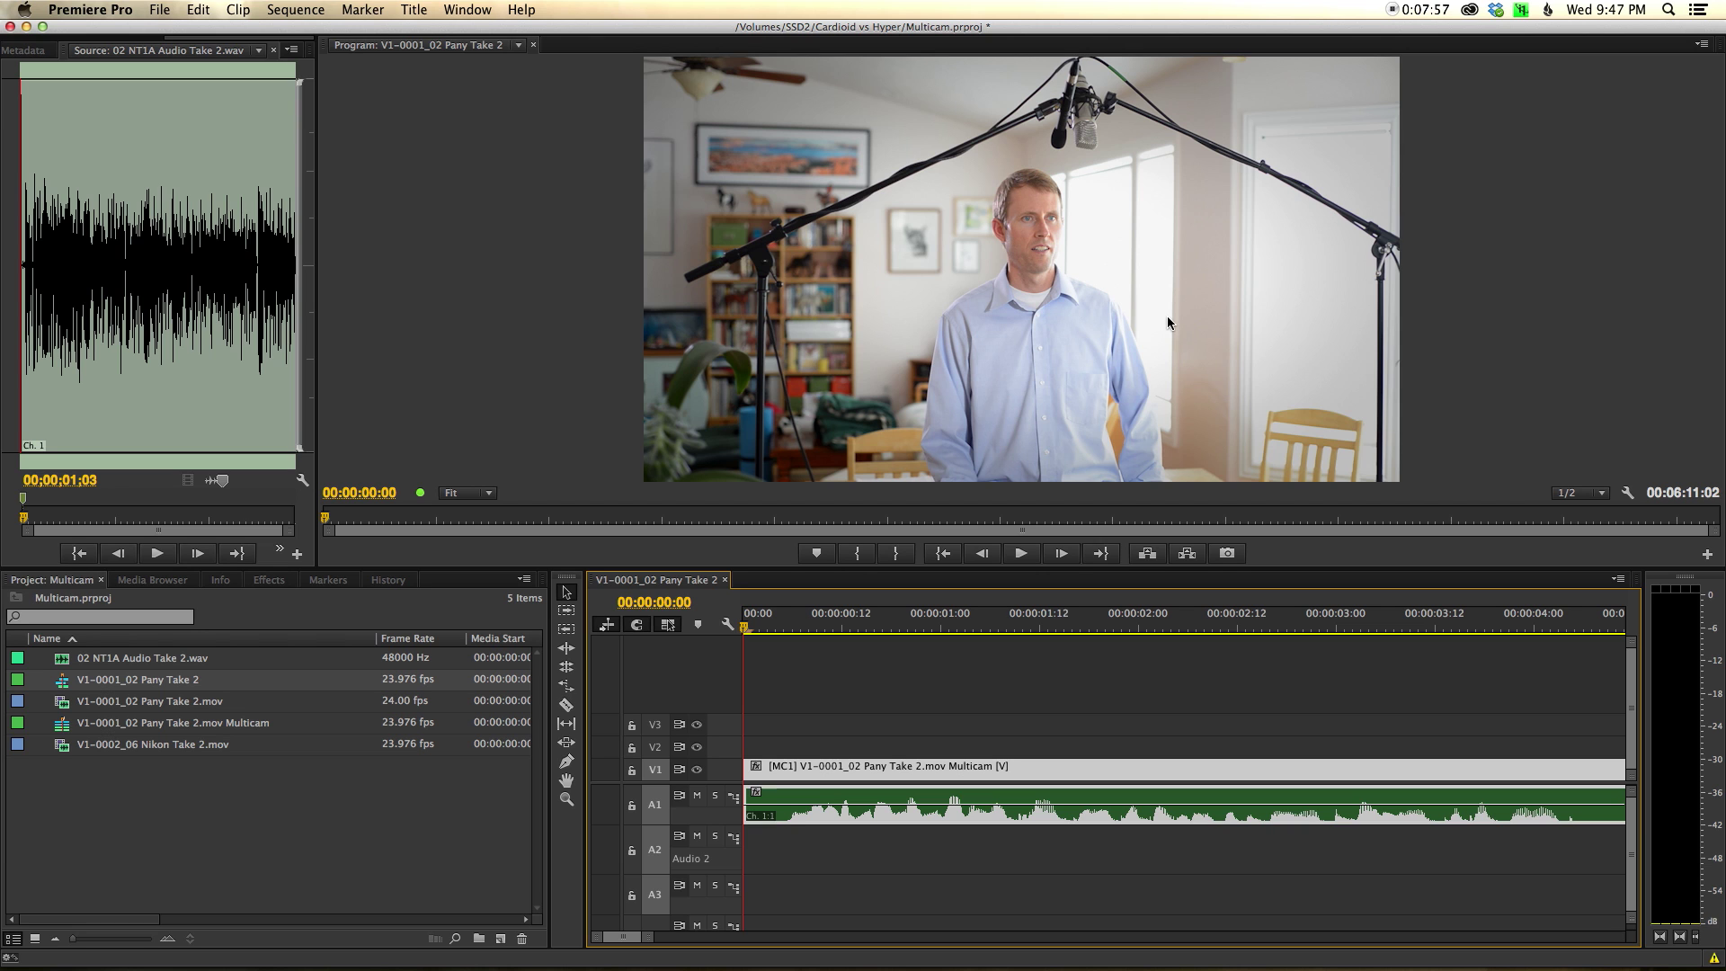
# Switch the Program monitor to Multi-Camera view showing both camera angles.
pyautogui.click(1702, 45)
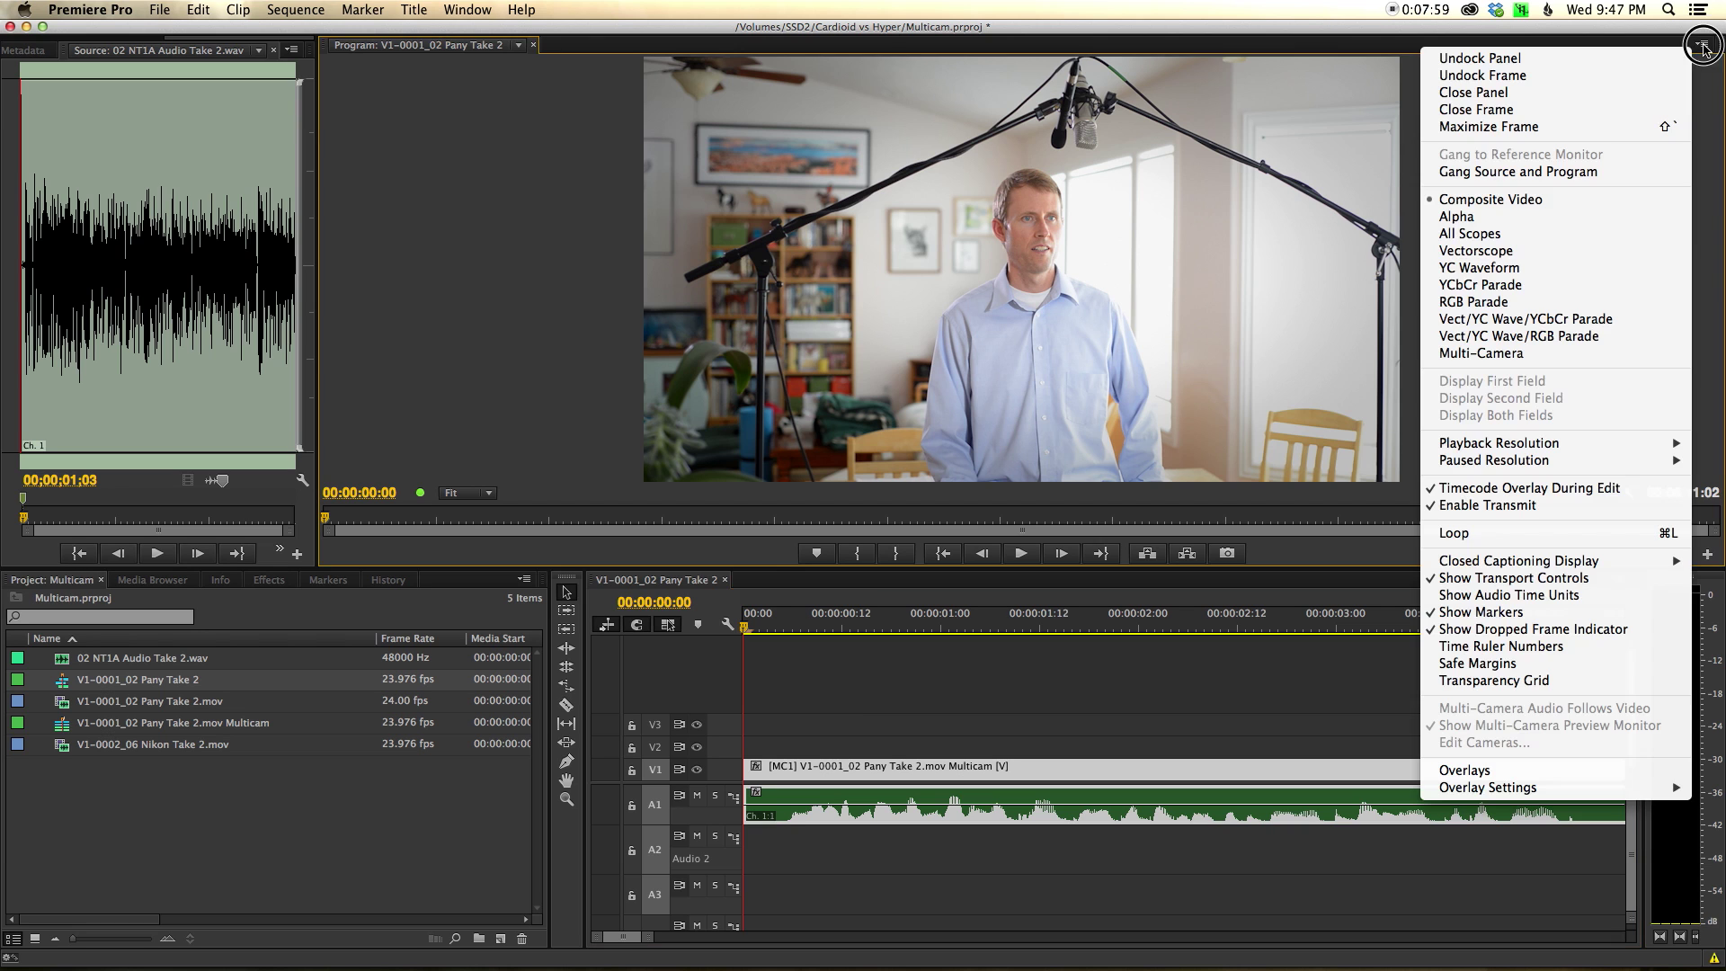
pyautogui.click(1533, 357)
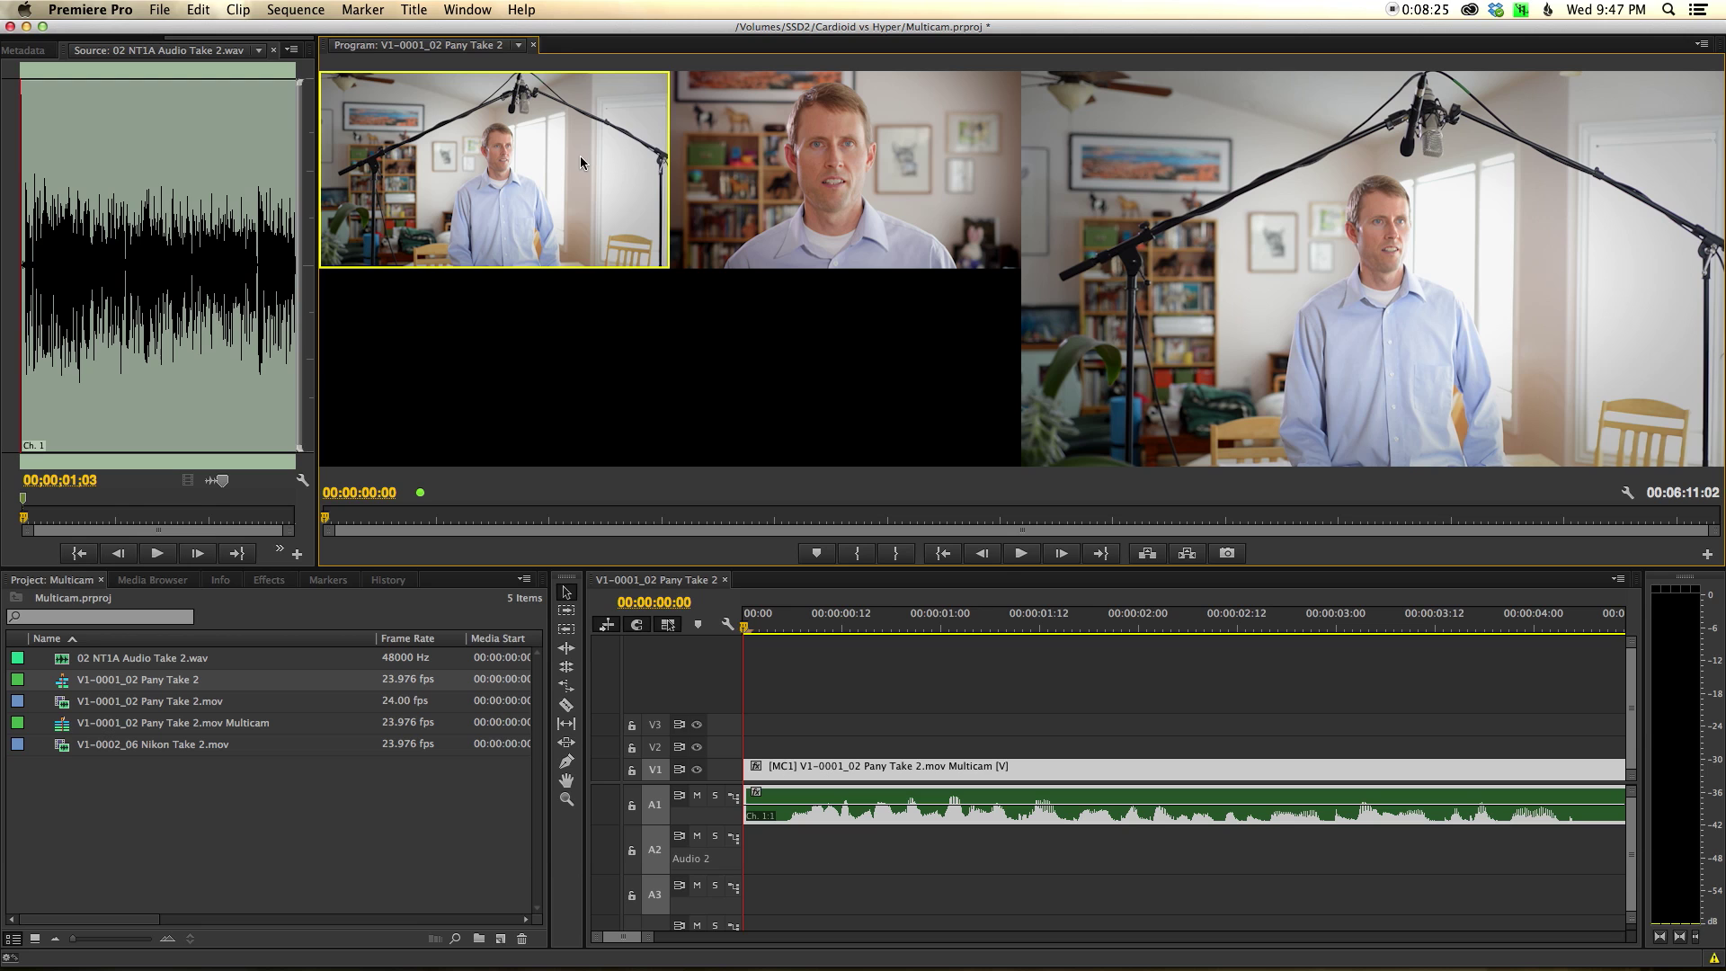
# Cut live between the camera 2 close-up and camera 1 wide during playback, then stop to commit.
pyautogui.click(740, 173)
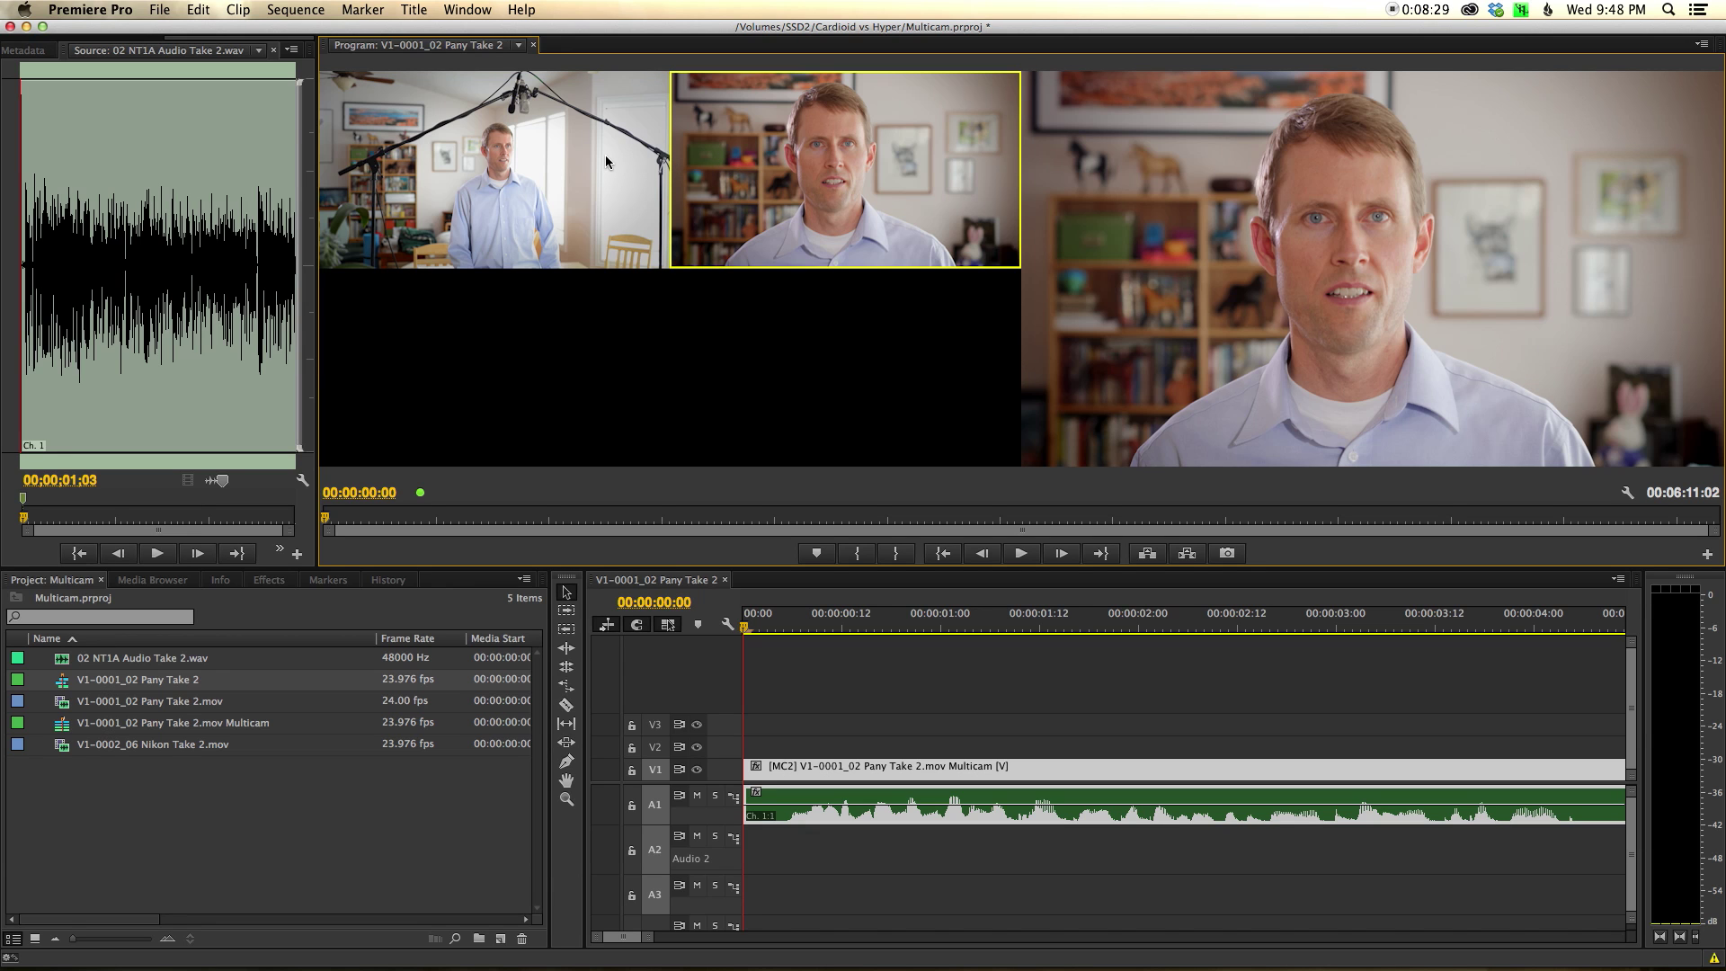
pyautogui.click(606, 160)
pyautogui.click(705, 165)
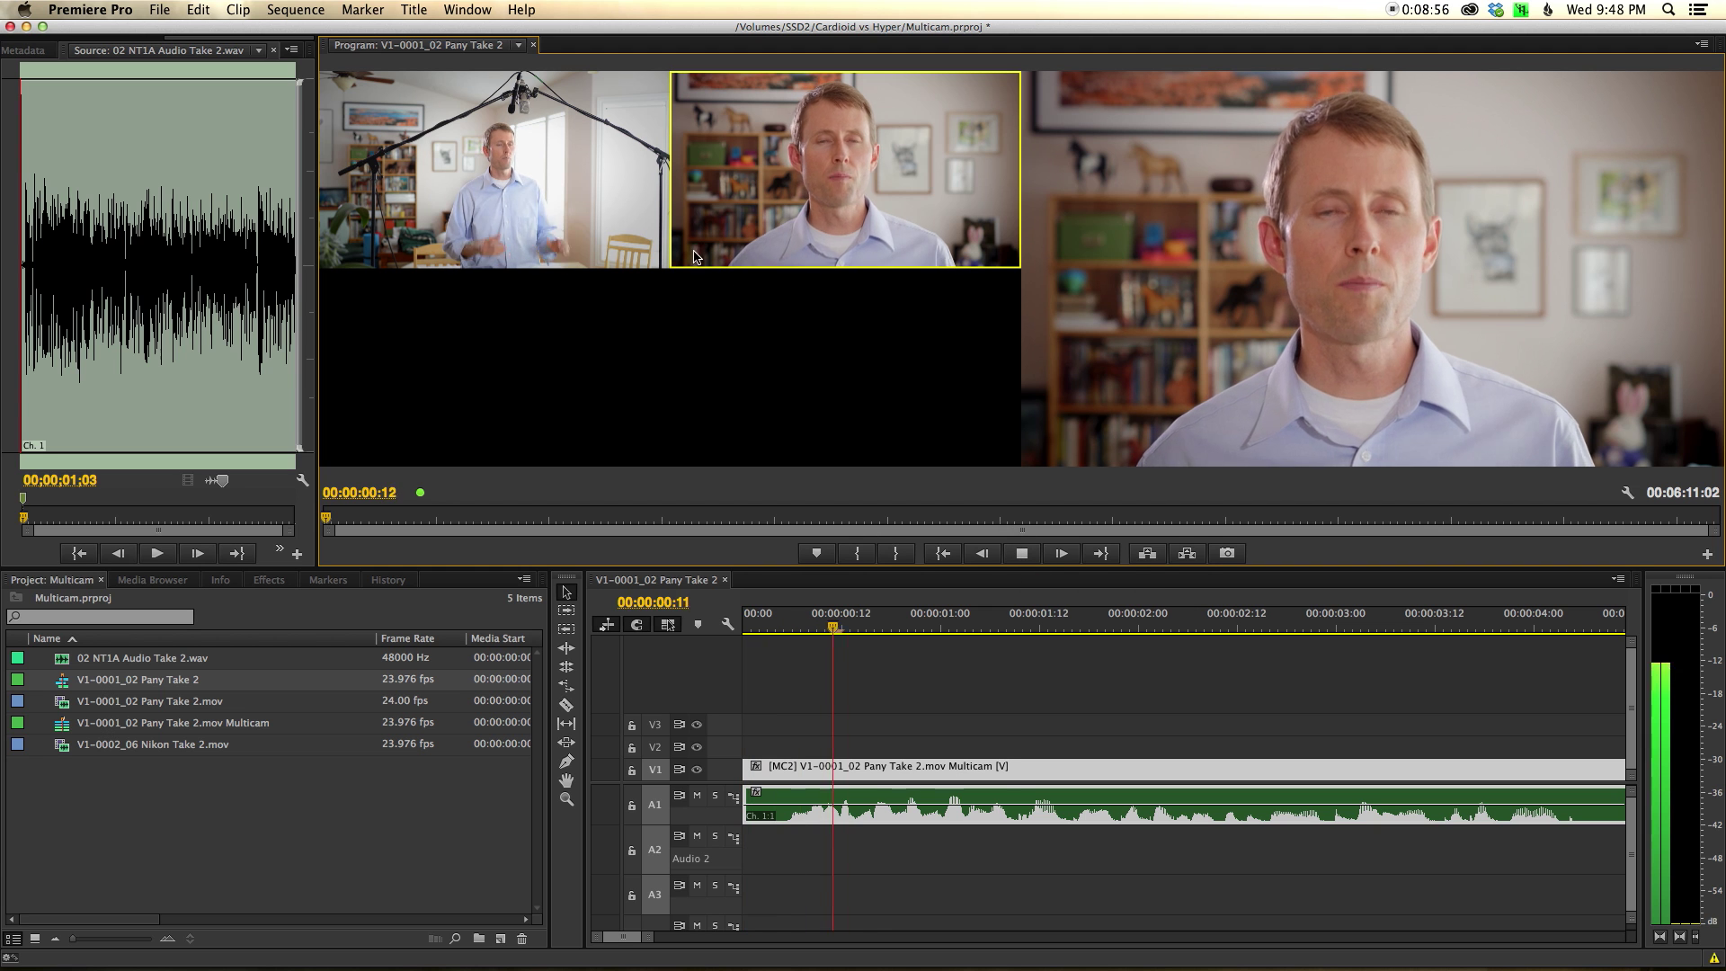
pyautogui.click(604, 190)
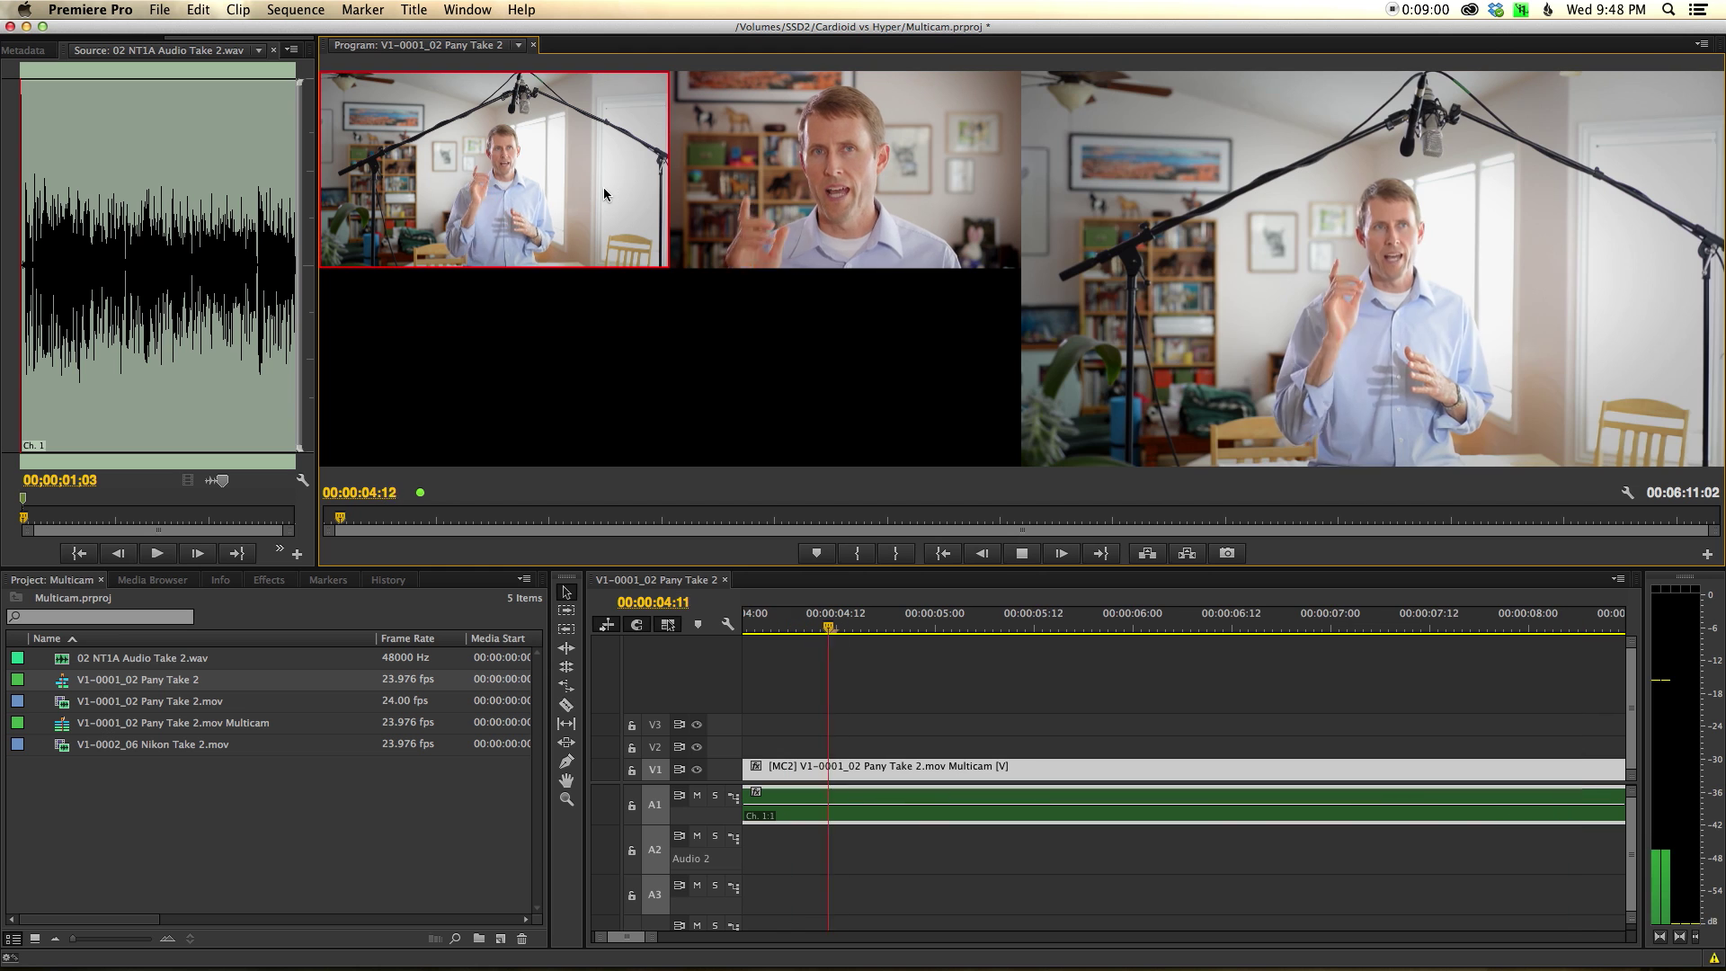
pyautogui.click(743, 174)
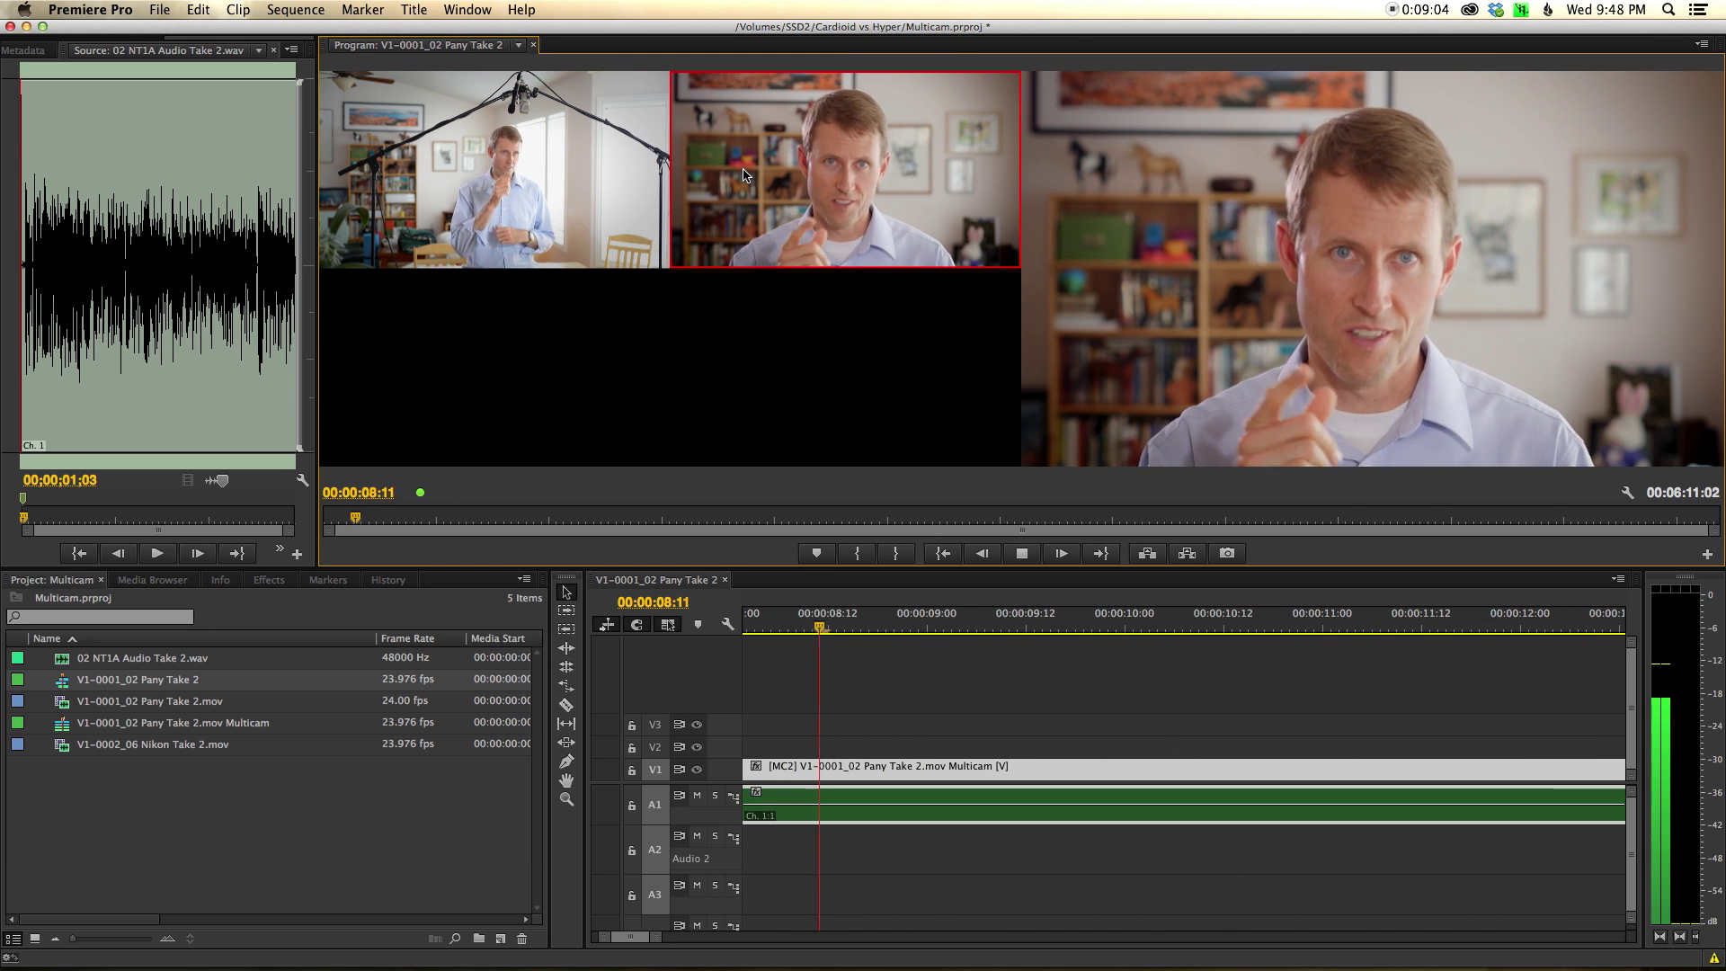
pyautogui.press('space')
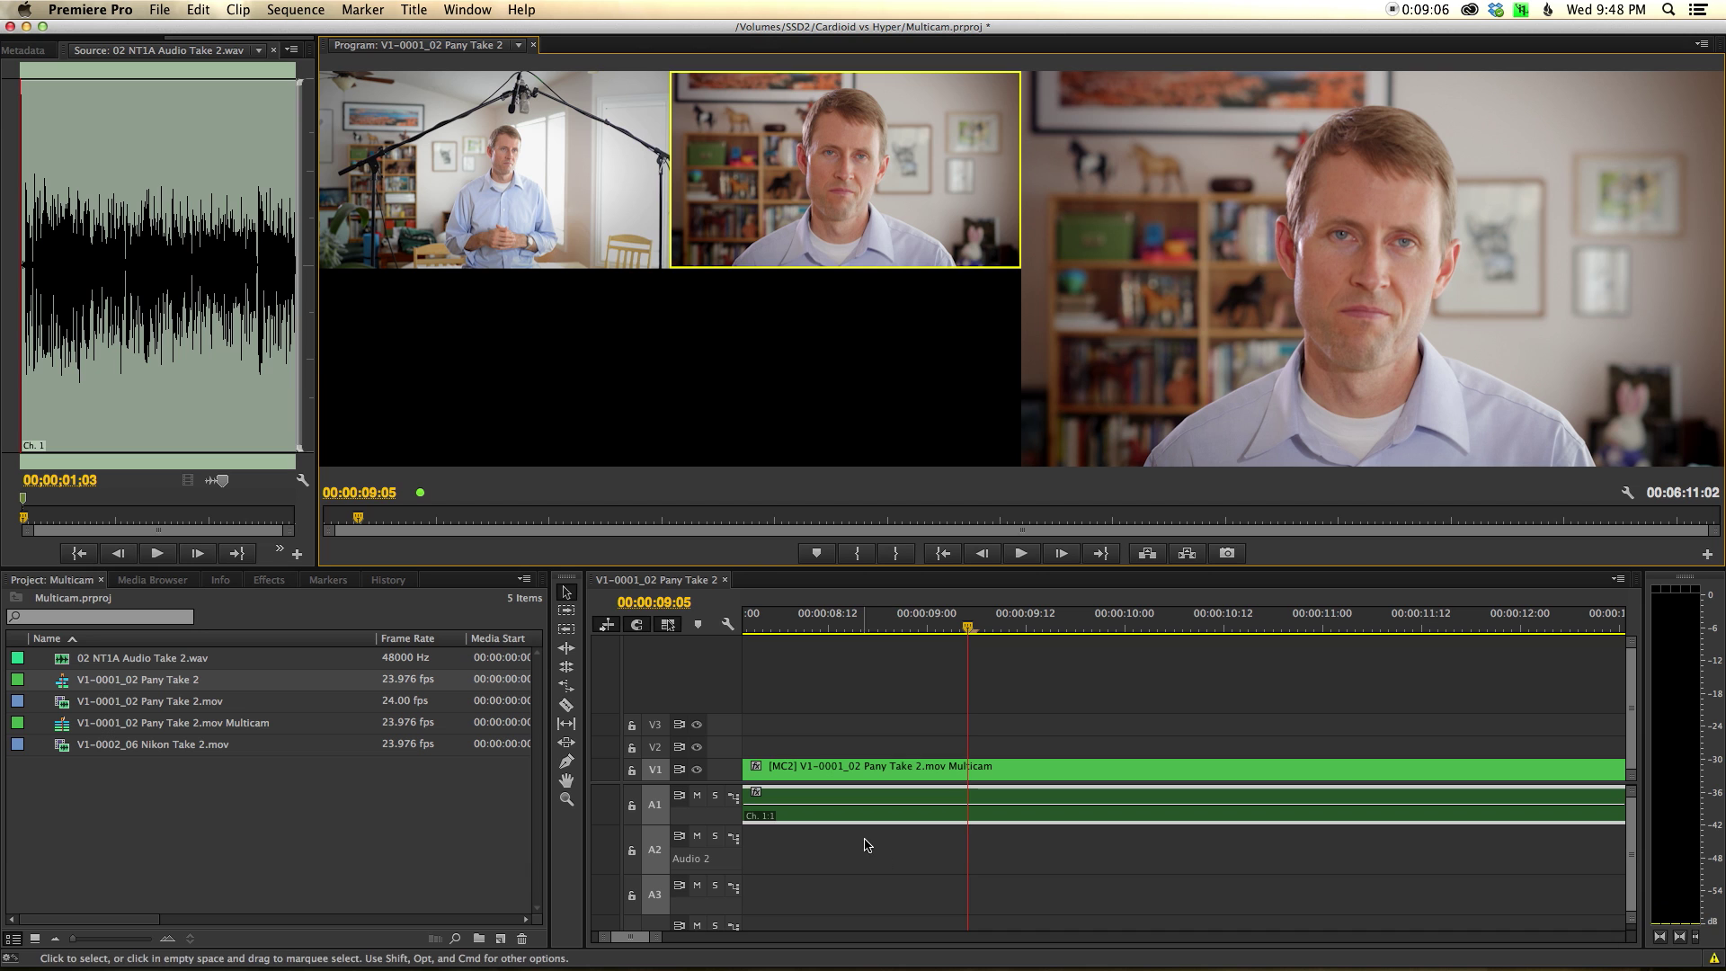
# Zoom in on the early cuts and add a camera 1 wide cut near four seconds.
pyautogui.moveTo(661, 937); pyautogui.dragTo(769, 938)
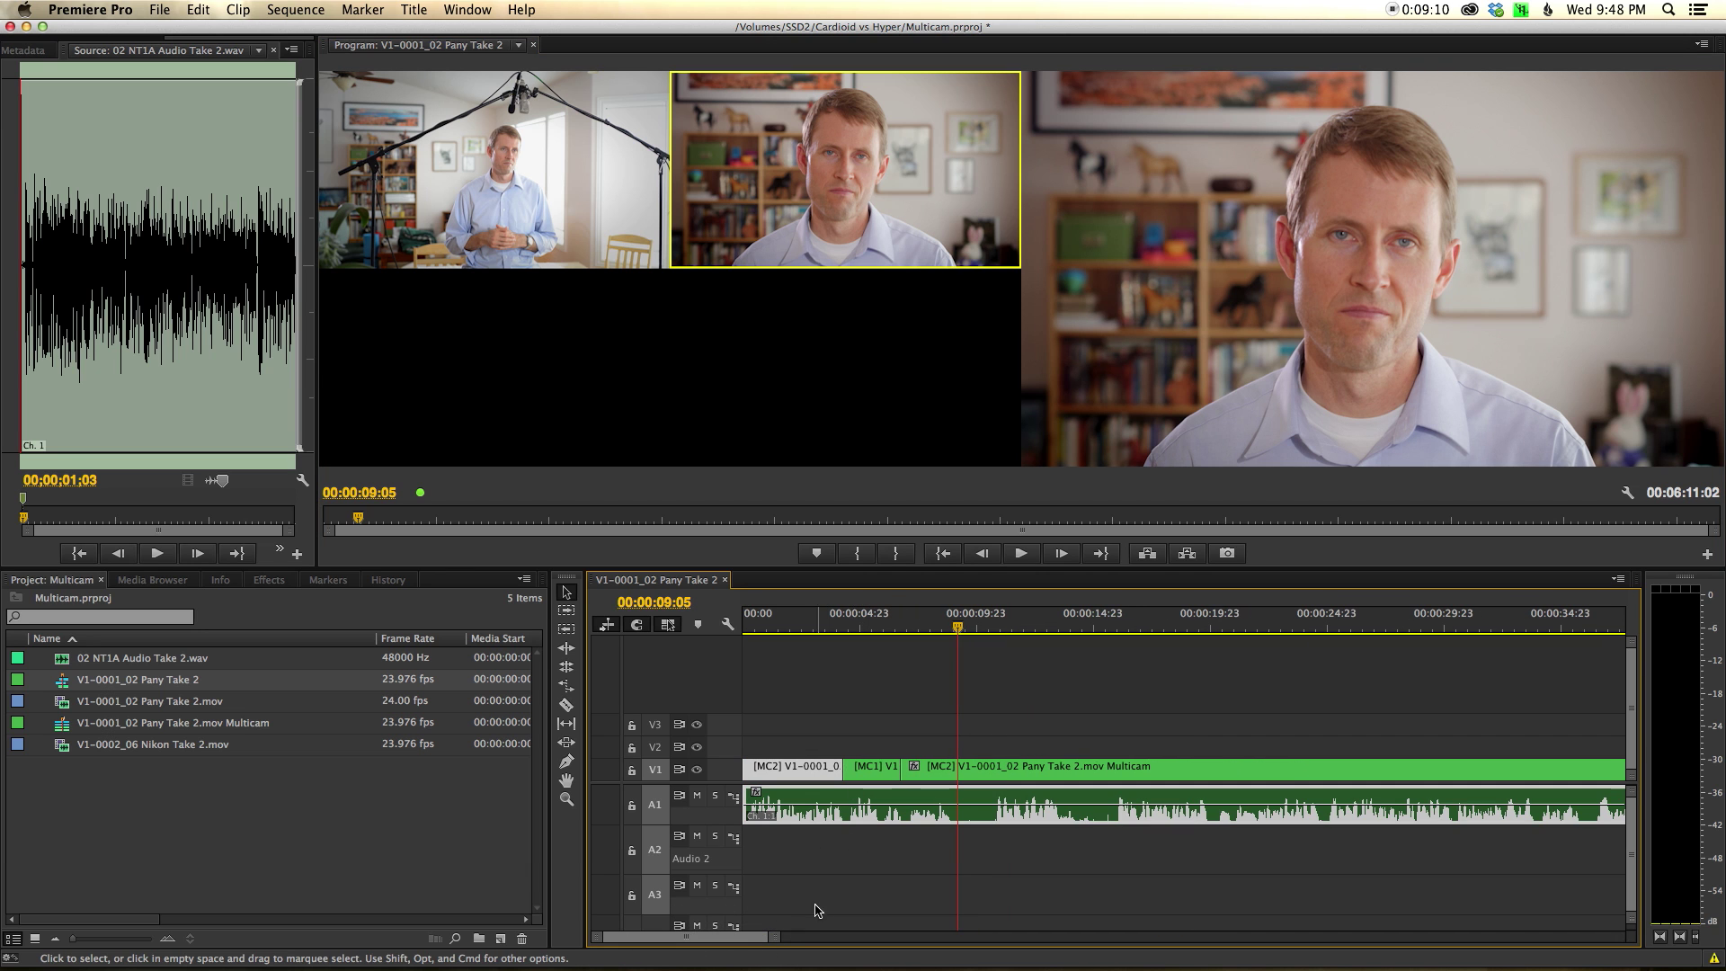
pyautogui.moveTo(769, 938); pyautogui.dragTo(733, 941)
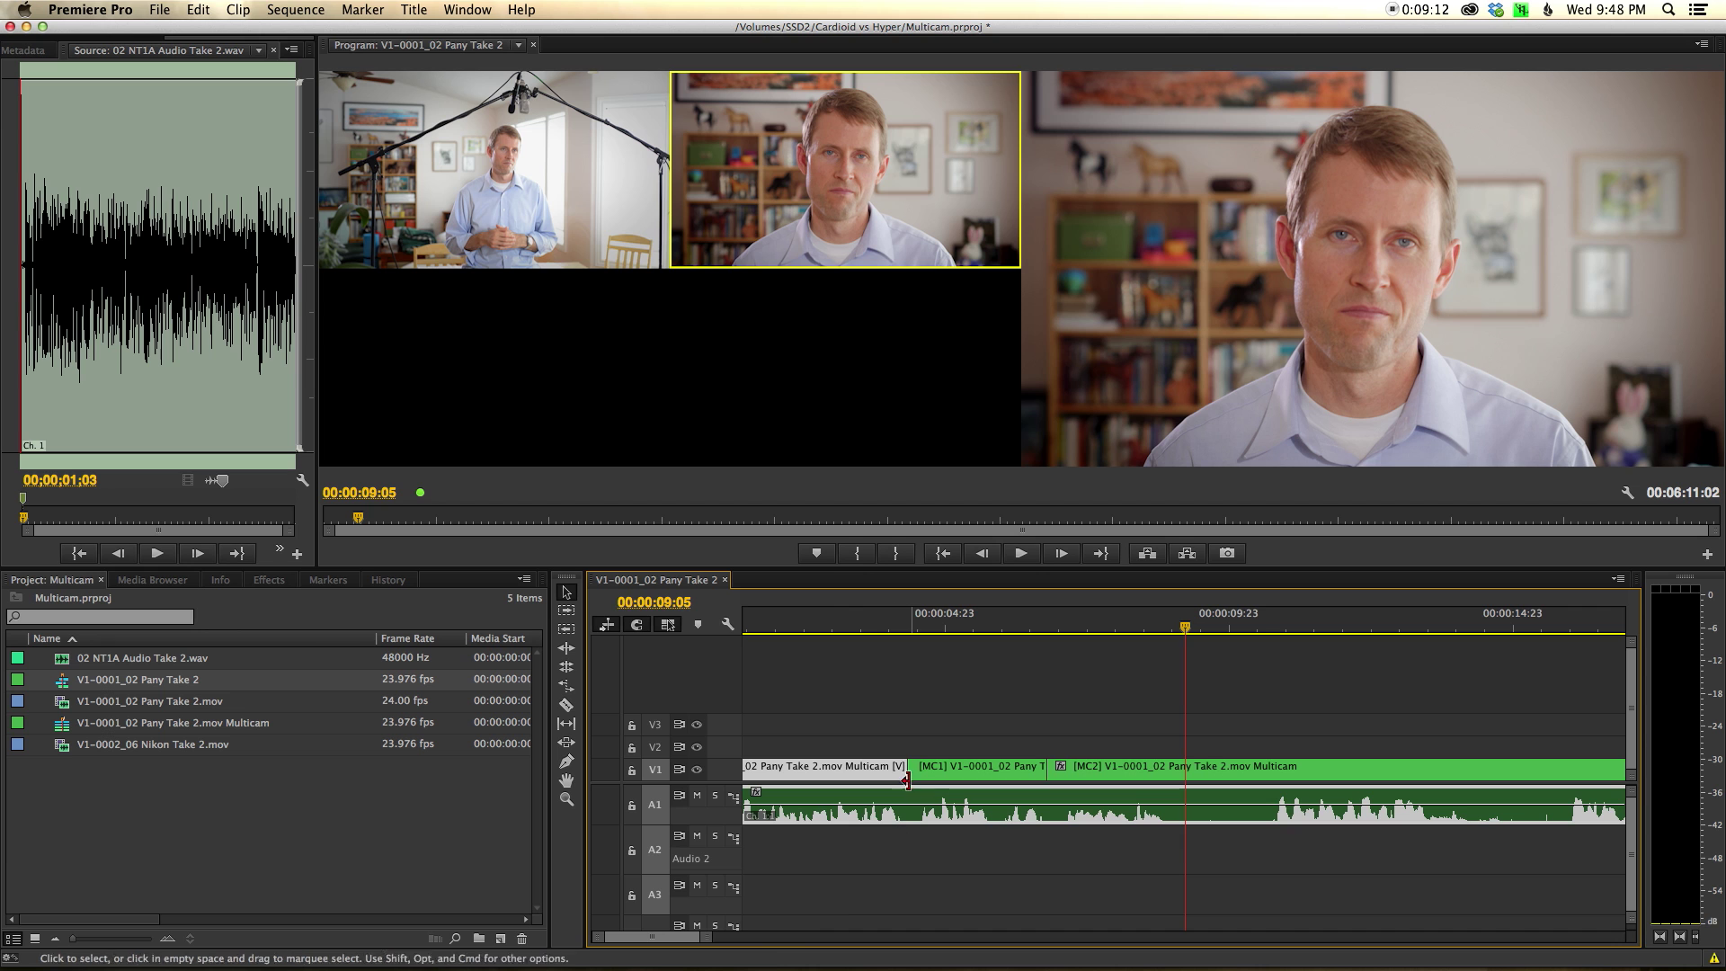
pyautogui.click(878, 627)
pyautogui.press('space')
pyautogui.press('1')
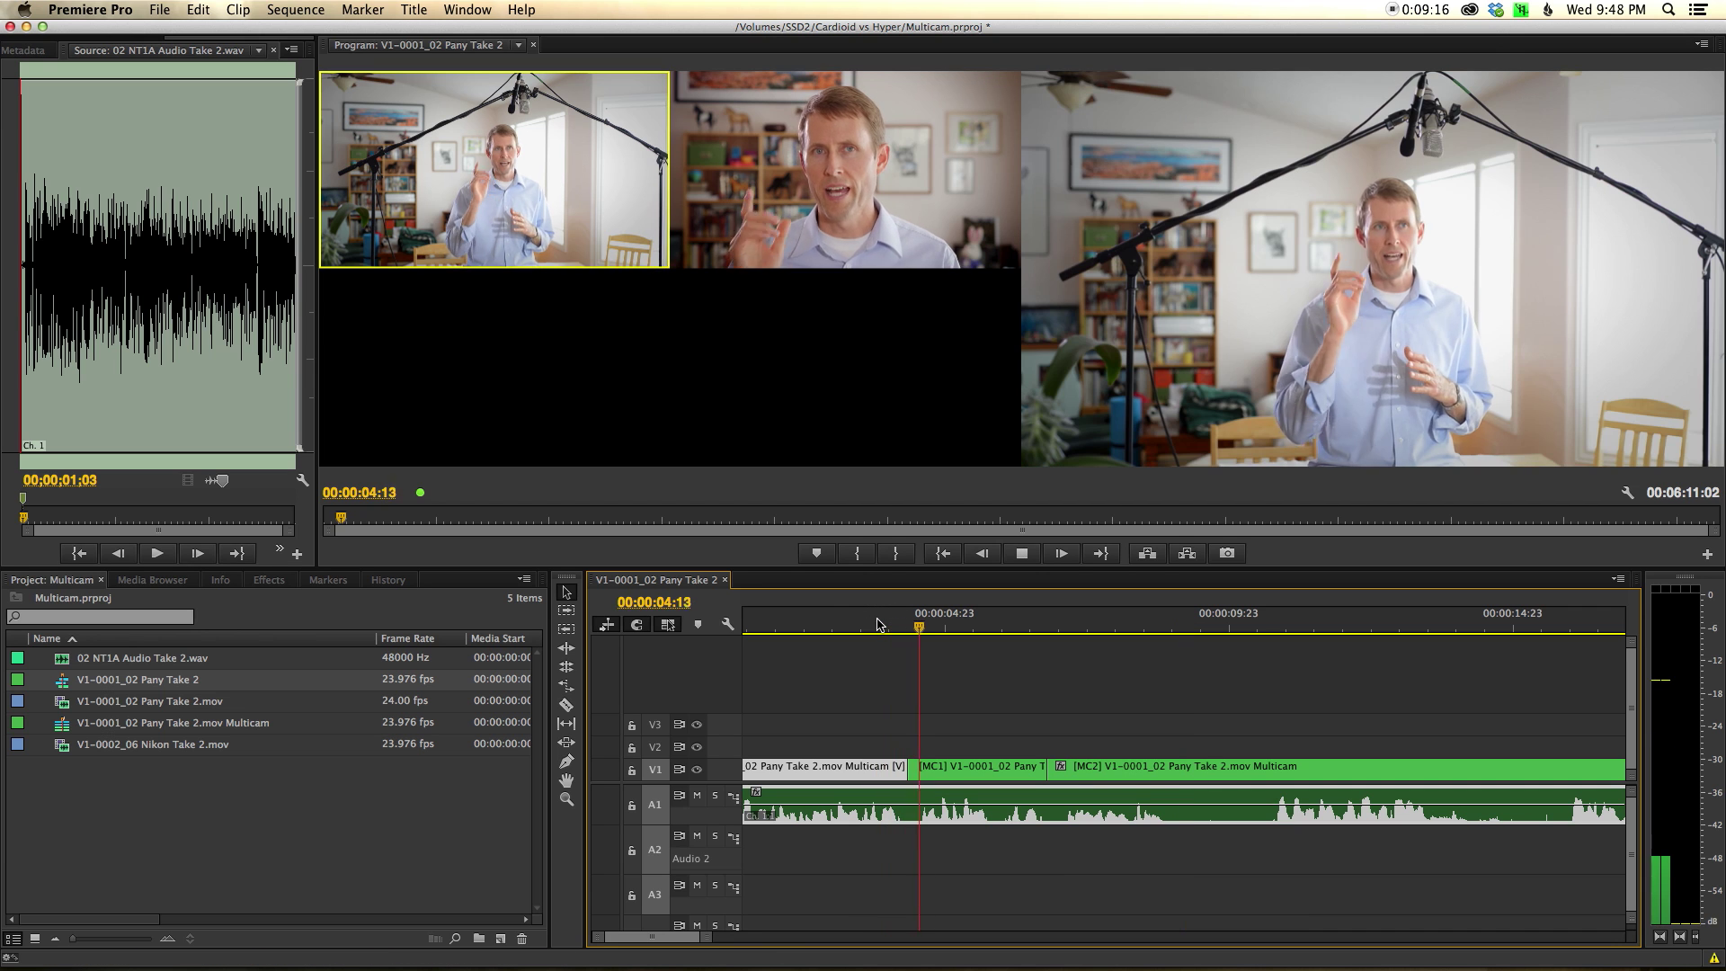
pyautogui.press('space')
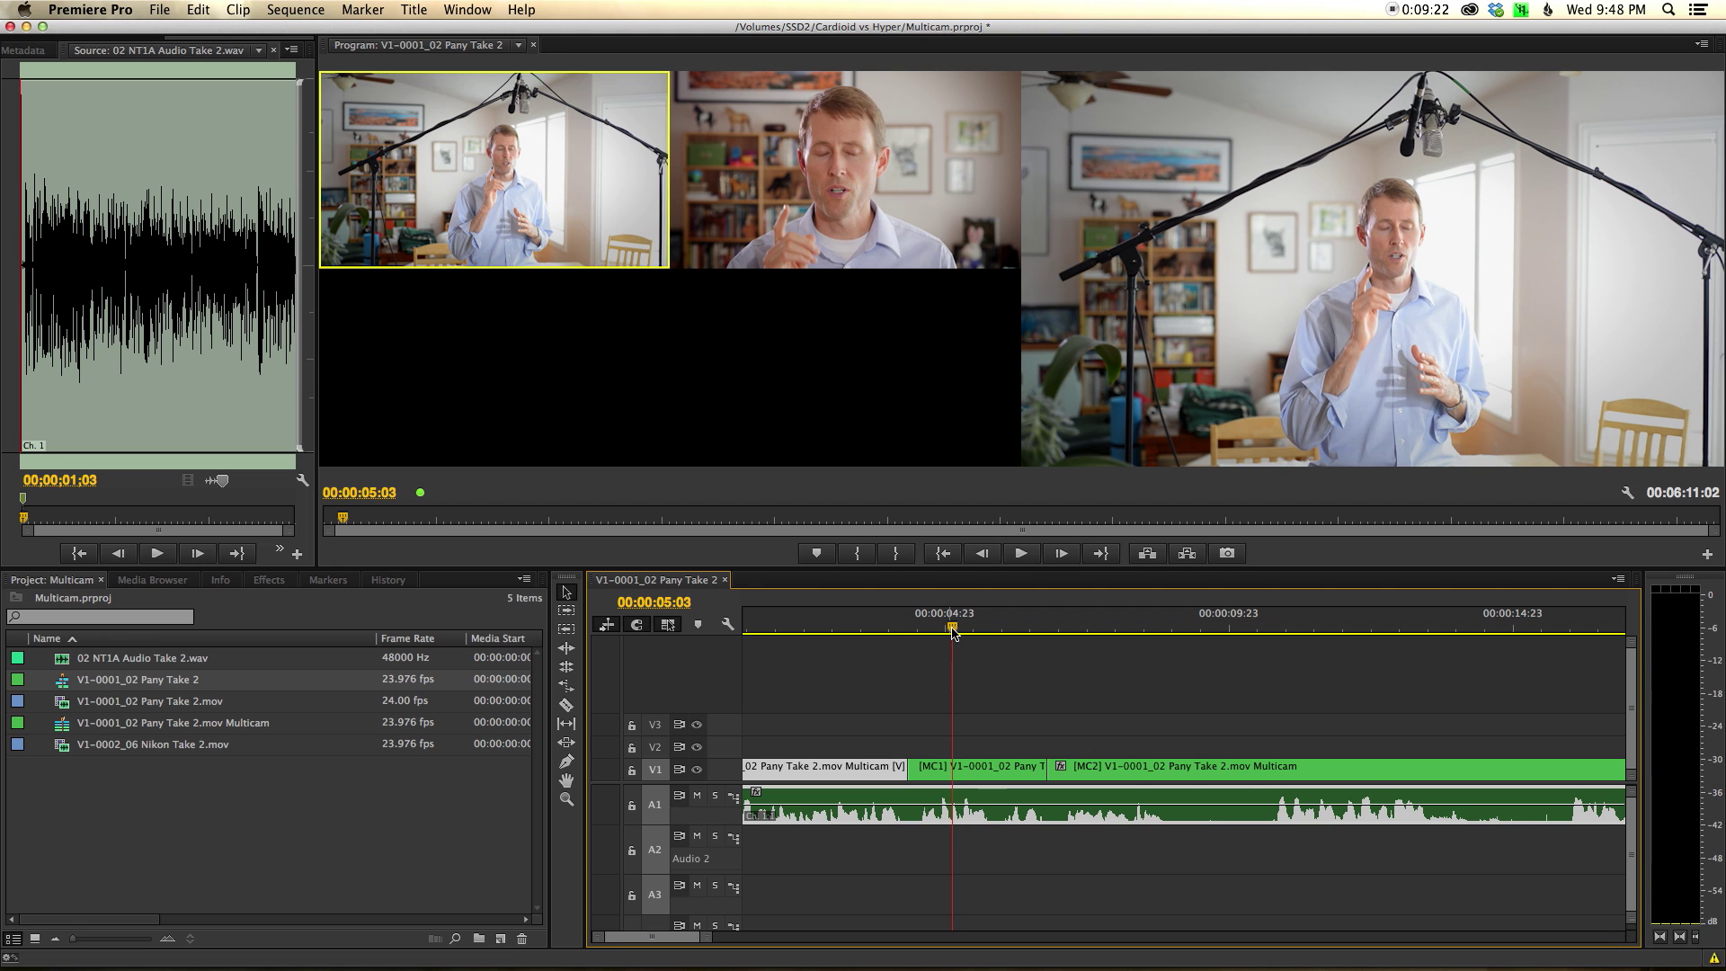
# Roll the first camera cut 4 frames later with the Rolling Edit tool and review it.
pyautogui.click(567, 669)
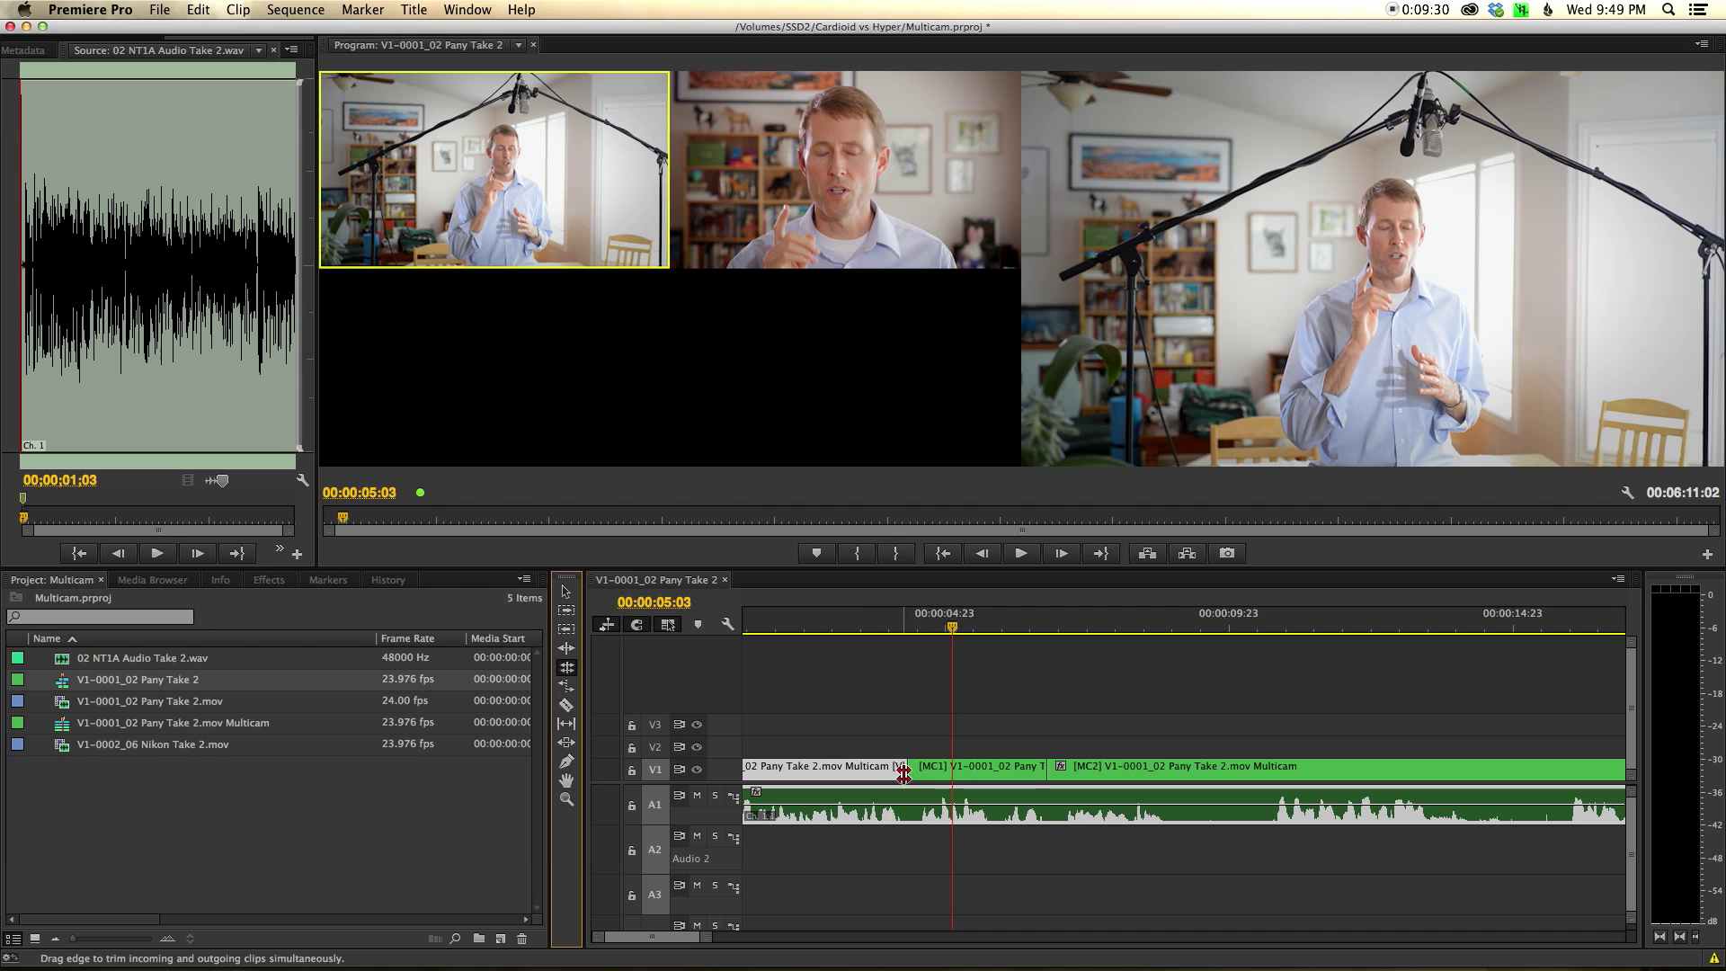
pyautogui.click(912, 724)
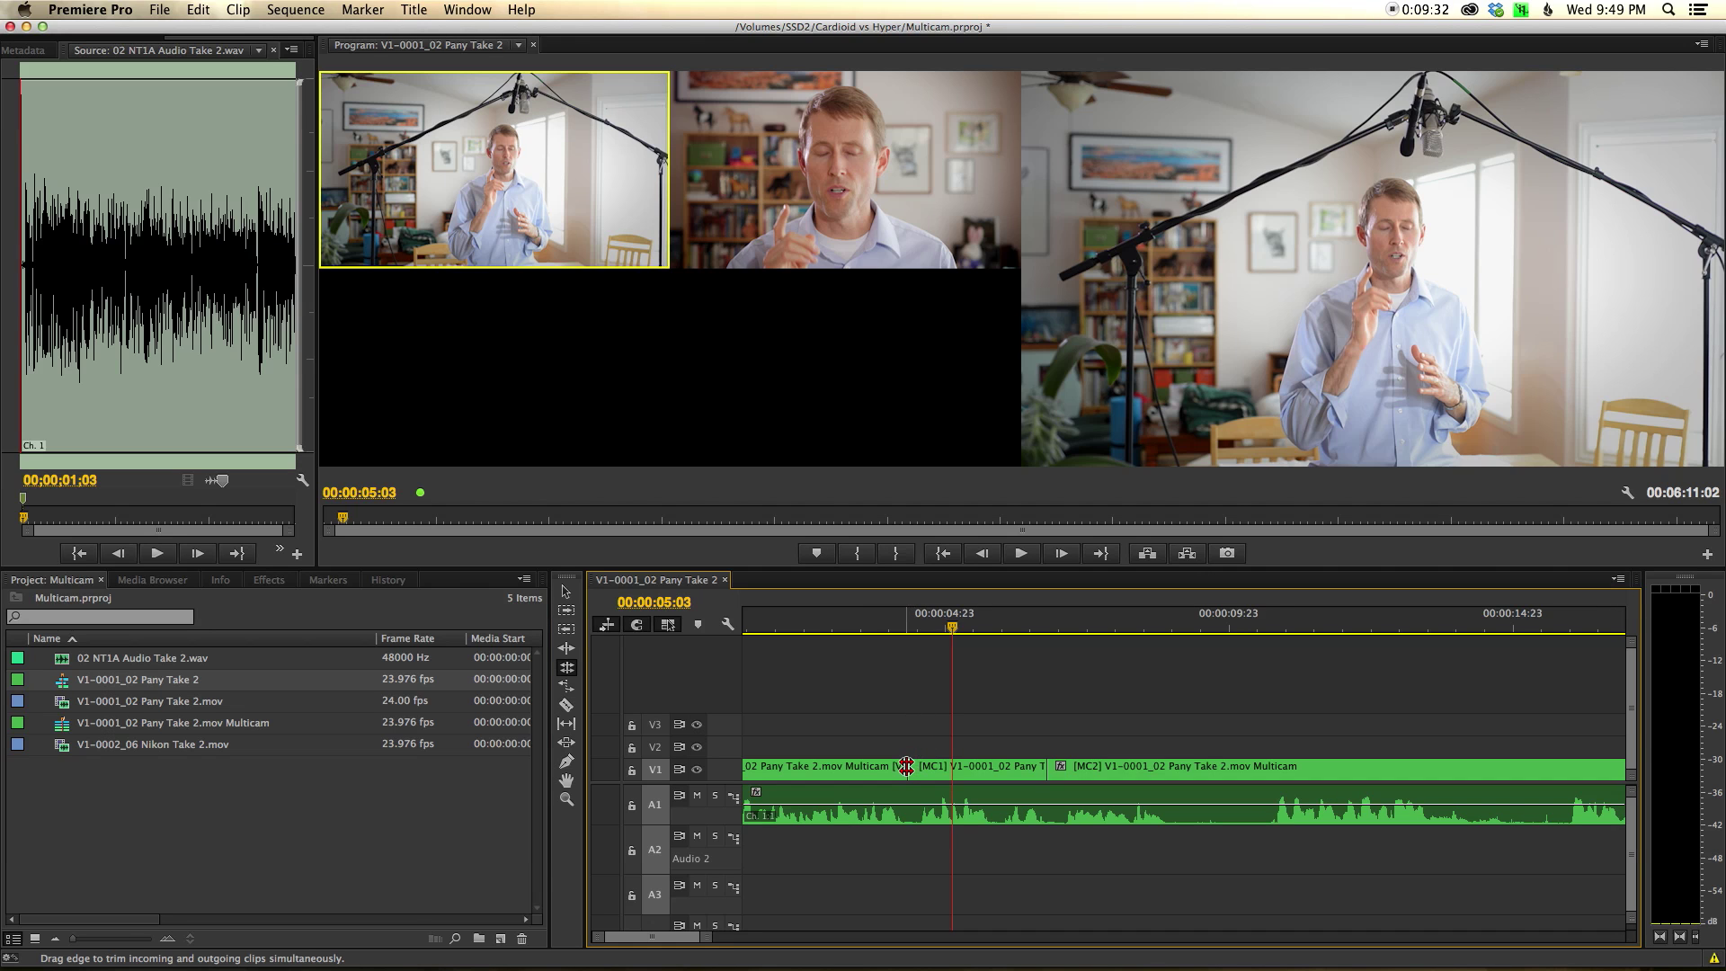
pyautogui.moveTo(906, 766); pyautogui.dragTo(914, 768)
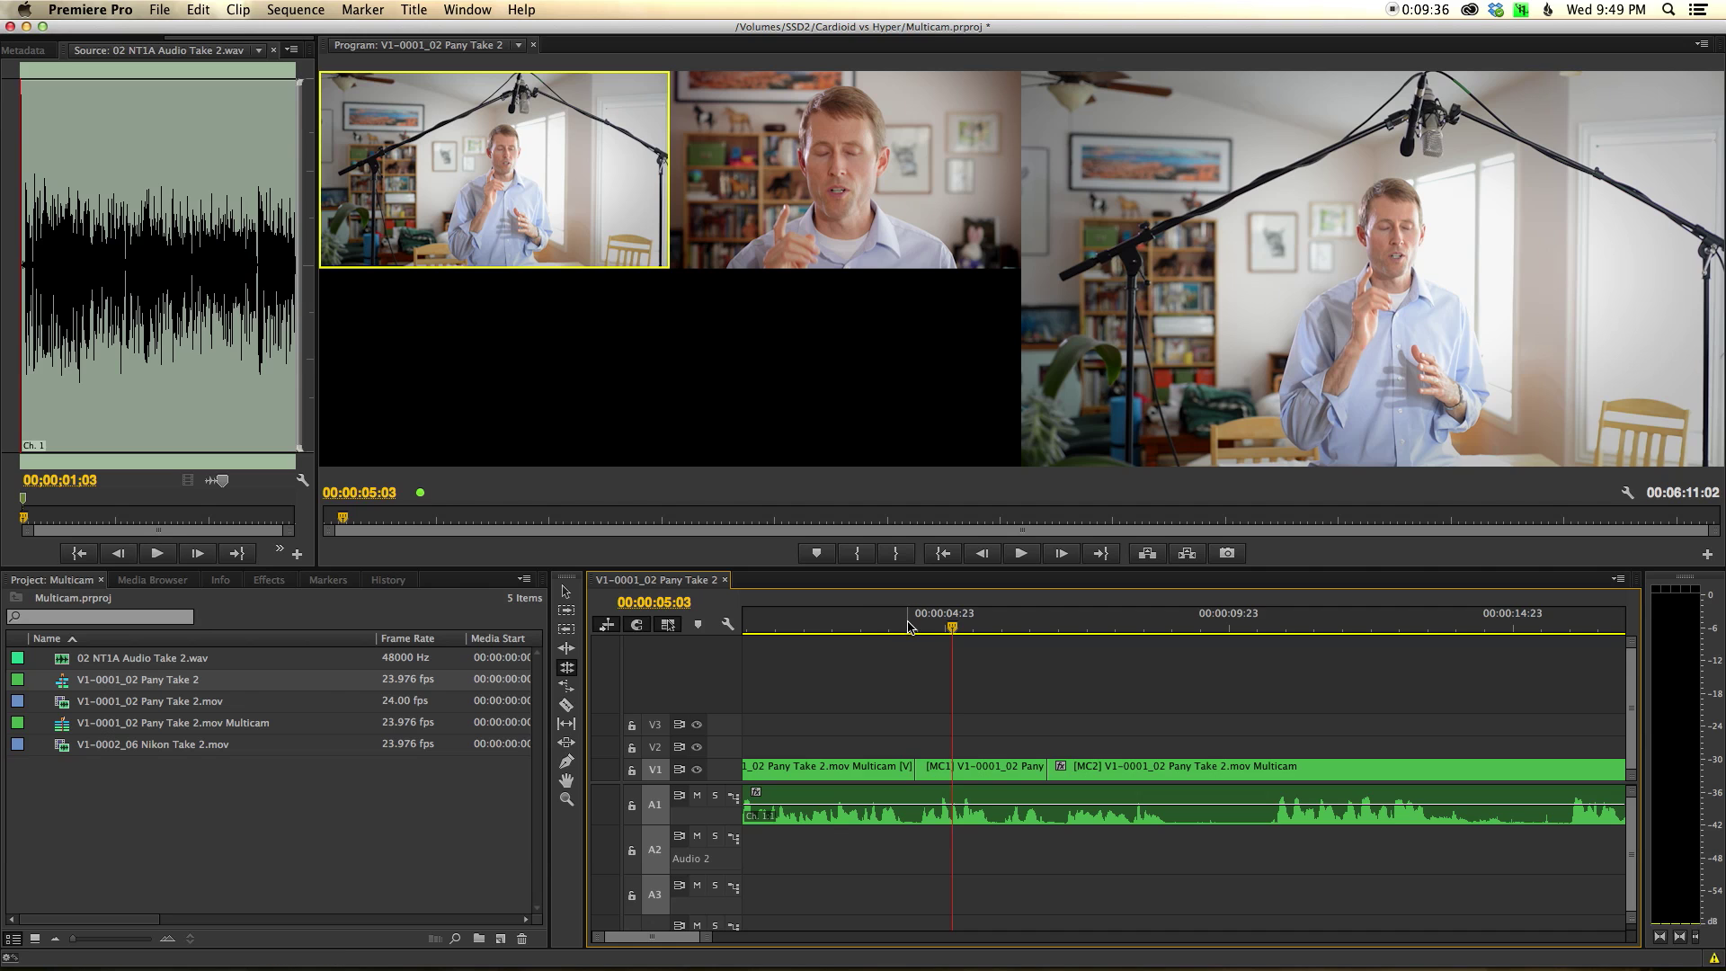
pyautogui.moveTo(915, 768); pyautogui.dragTo(915, 769)
pyautogui.click(871, 624)
pyautogui.press('space')
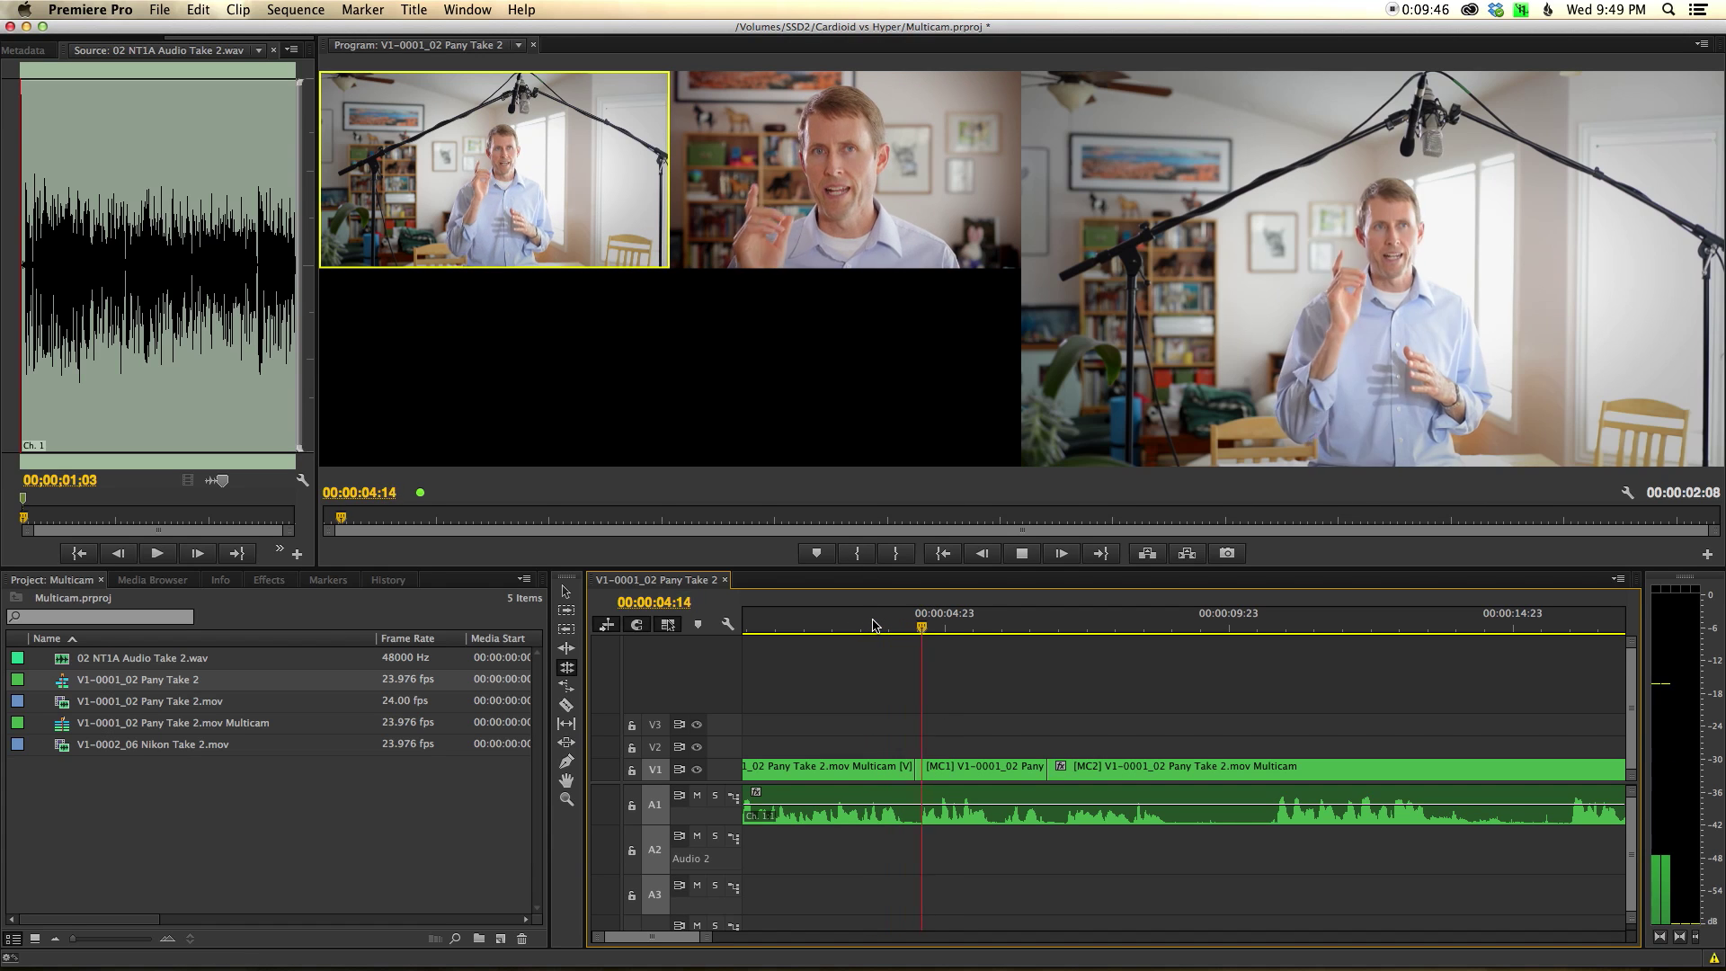
pyautogui.press('space')
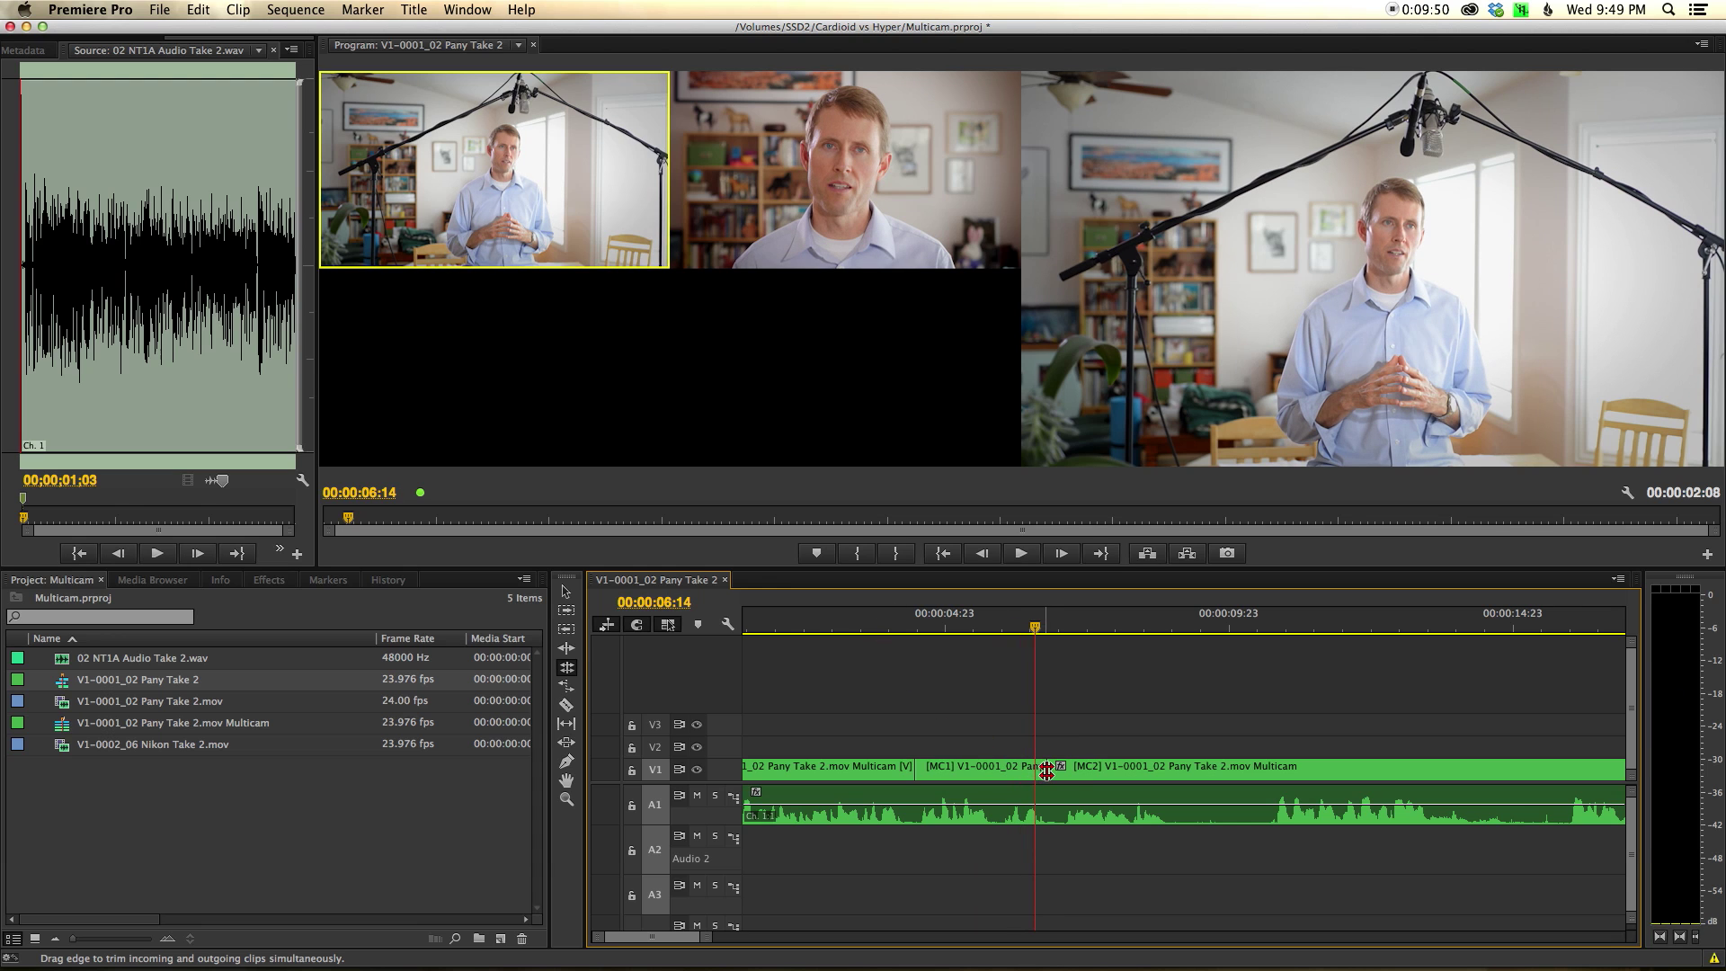
# Roll the second cut 6 frames later, add a camera 2 cut, and return to 00:00:07:11.
pyautogui.moveTo(1046, 770); pyautogui.dragTo(1061, 770)
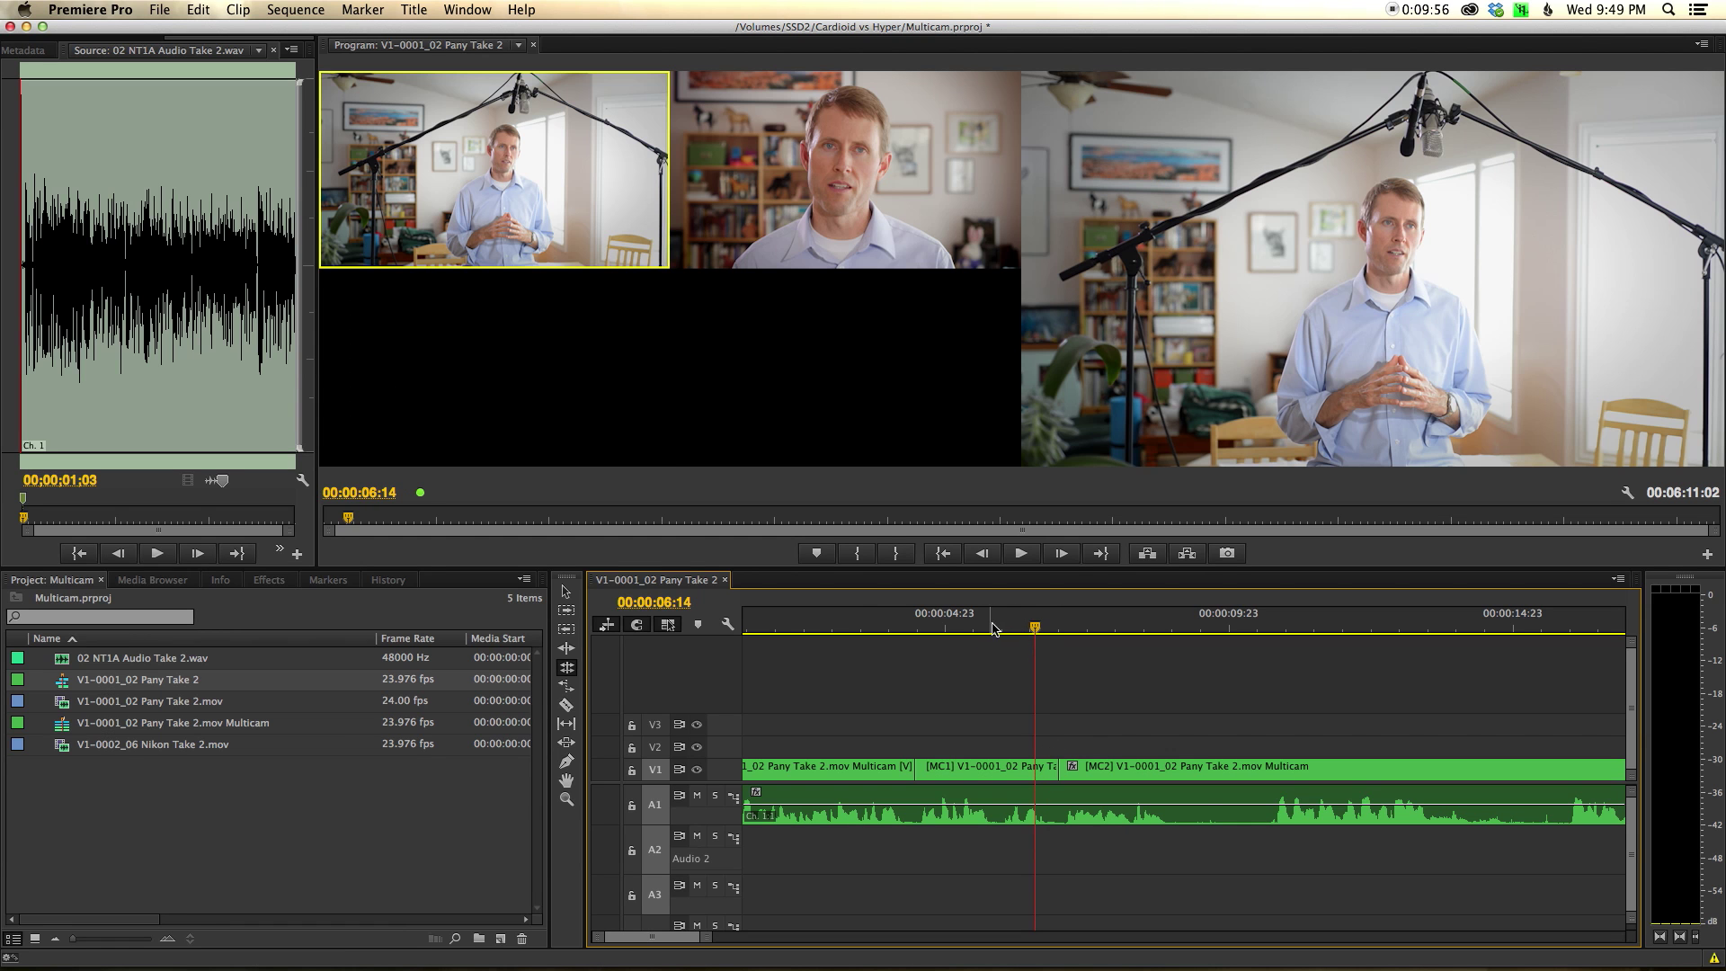
pyautogui.press('space')
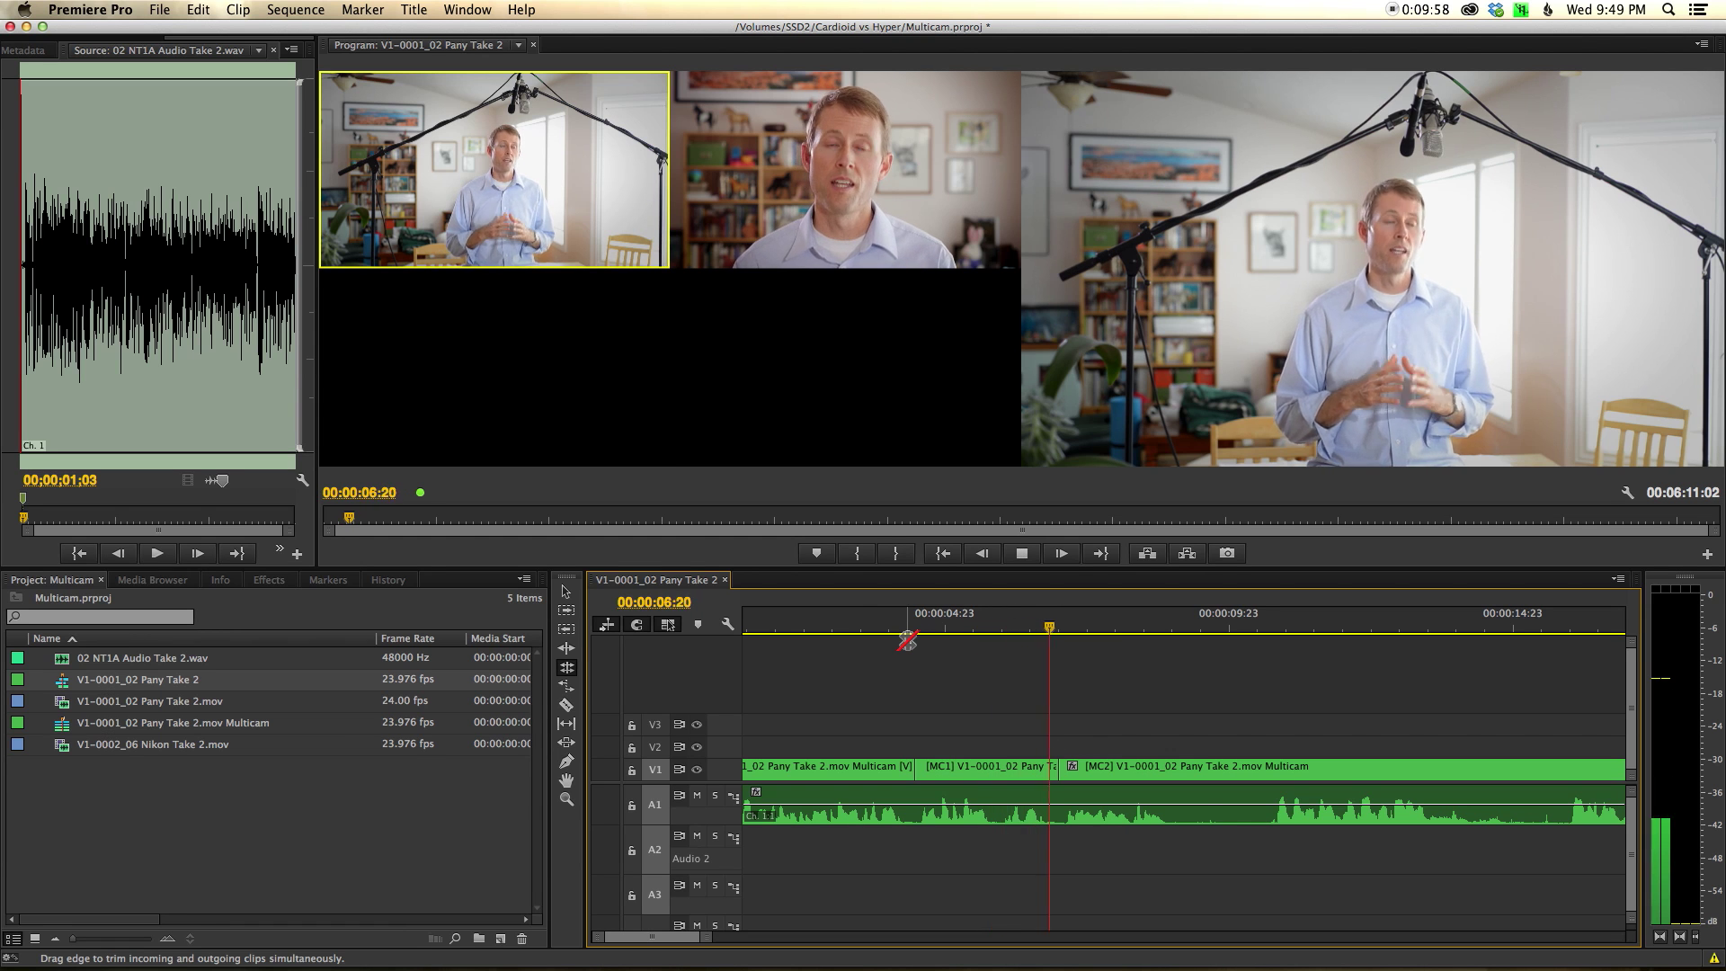
pyautogui.press('2')
pyautogui.press('space')
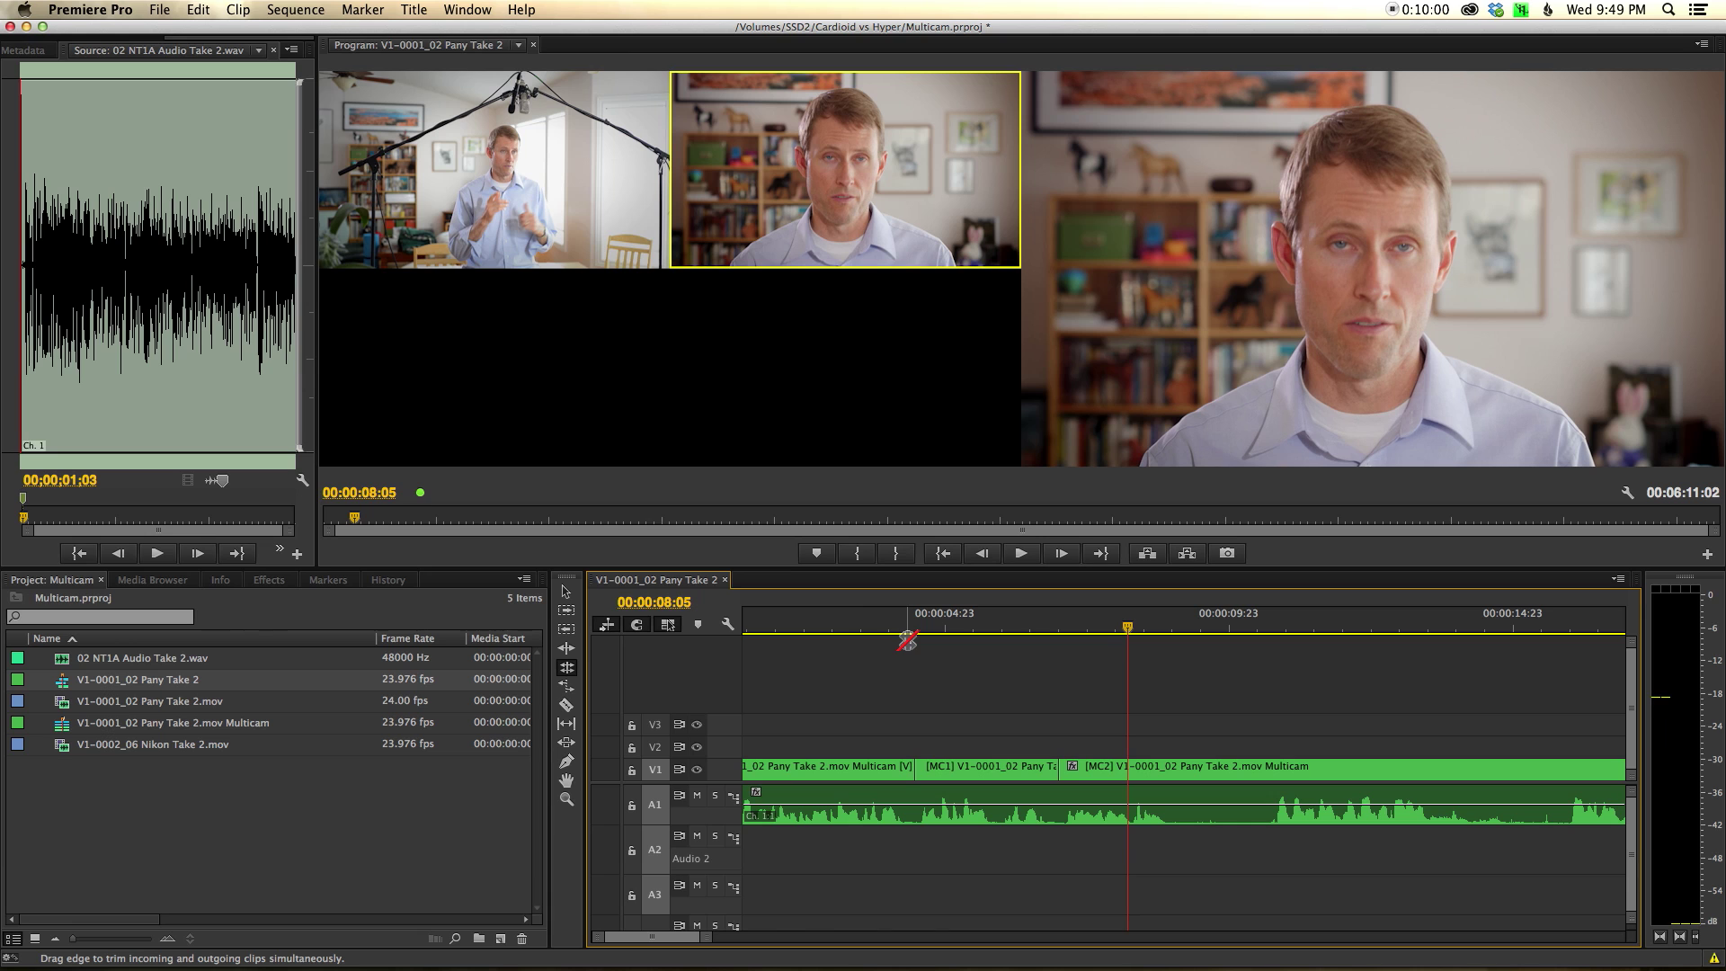
pyautogui.moveTo(1127, 627); pyautogui.dragTo(1088, 629)
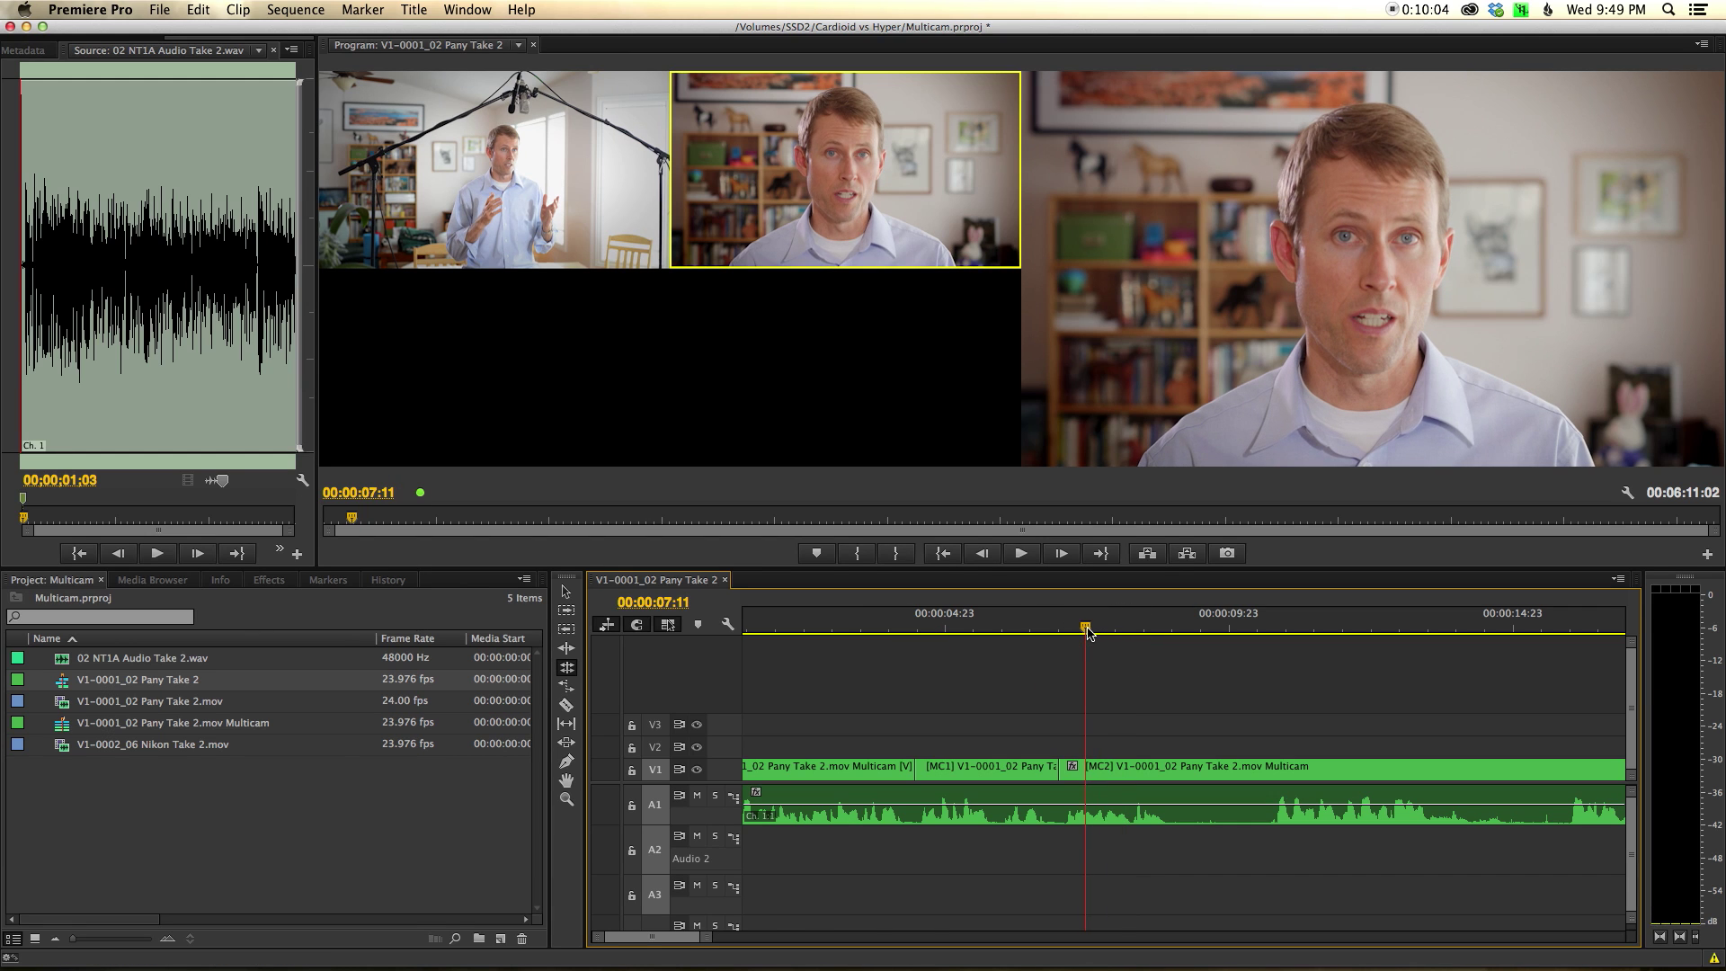